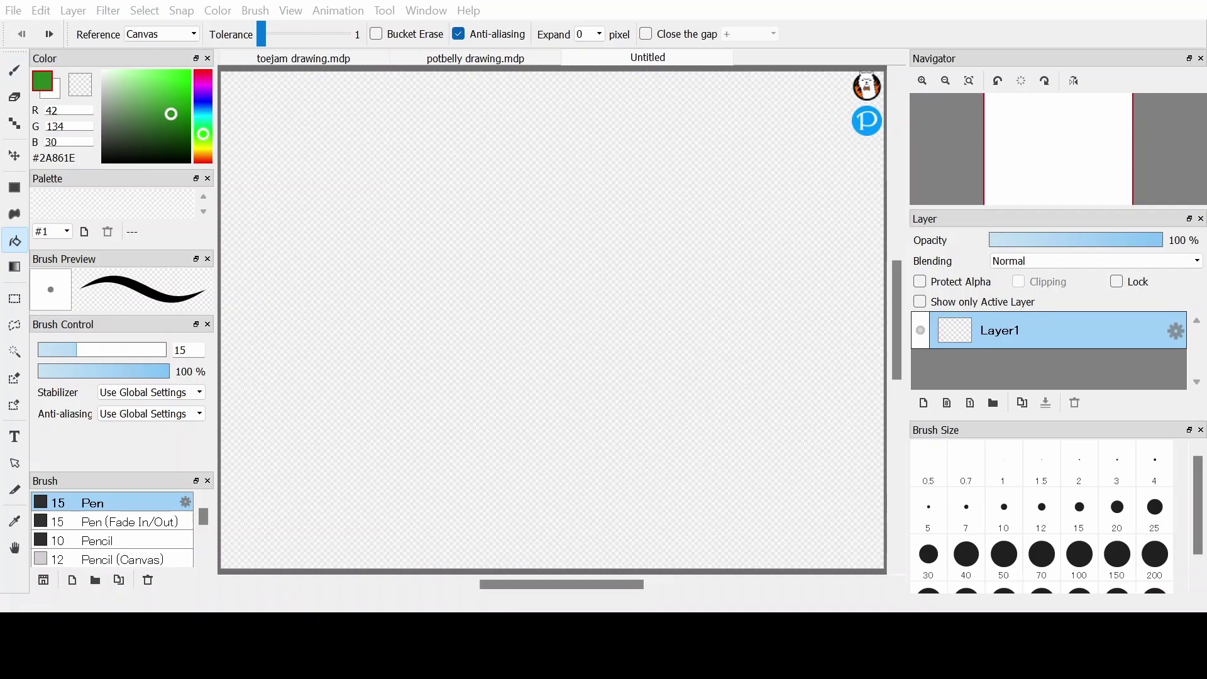
- Switch to the Brush tool with the 15 px Pen and set the drawing color to black (#000000)
left_click(14, 70)
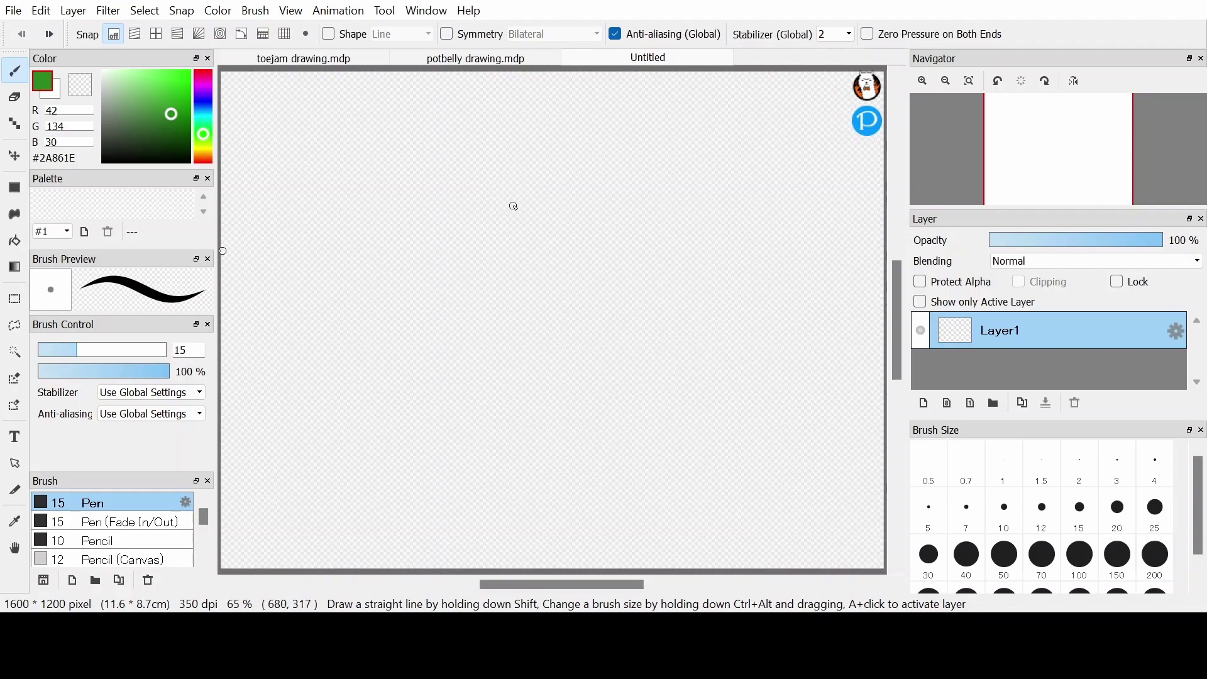
left_click_drag(510, 153, 486, 151)
key("ctrl+z")
key("ctrl+z")
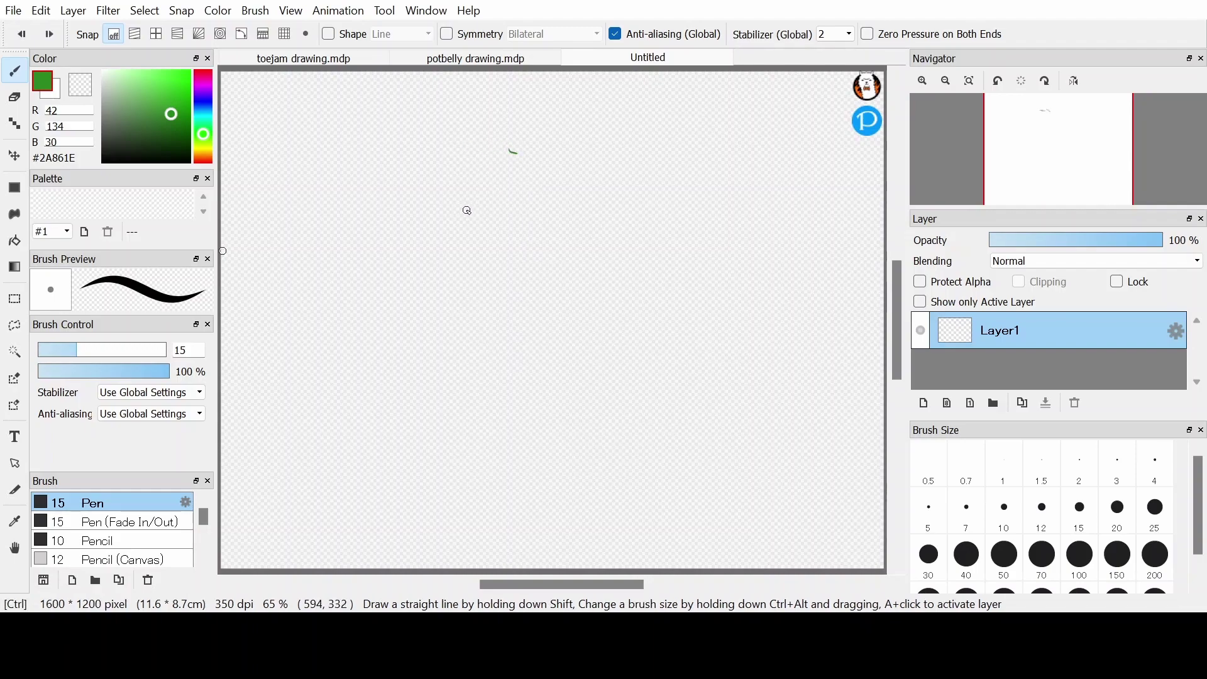
left_click_drag(120, 160, 101, 162)
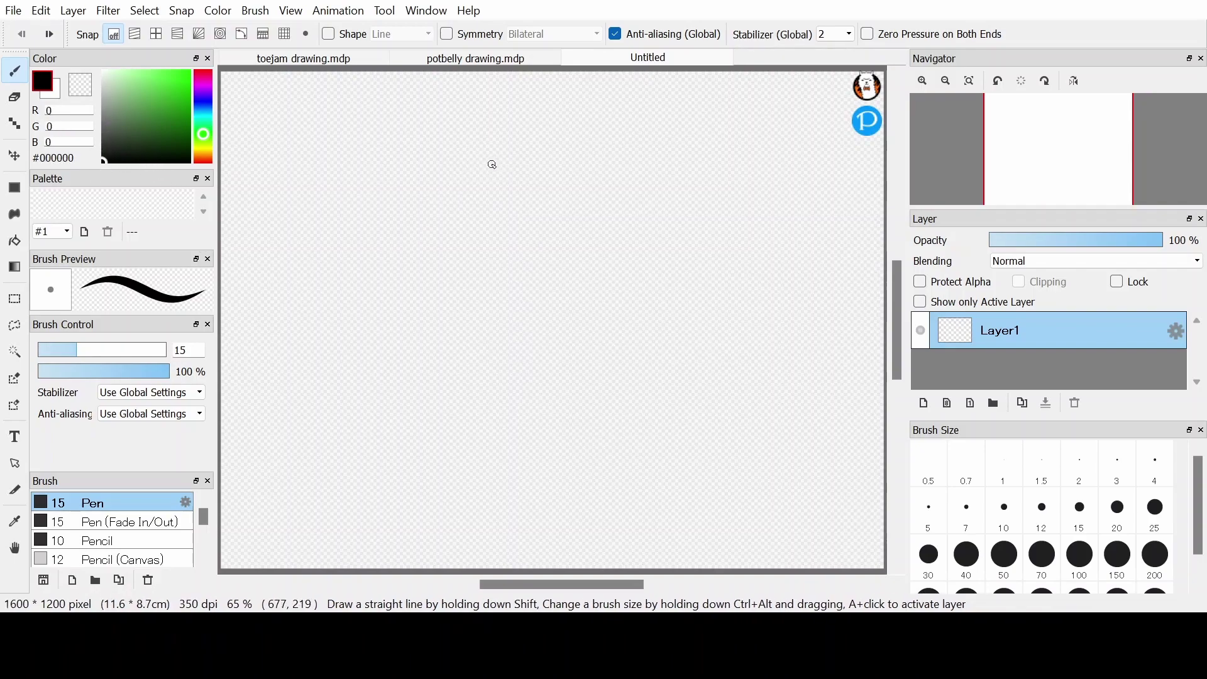
- Sketch the creature's tall domed body outline and the arm bent across its chest with short, furry strokes
mouse_move(515, 149)
left_mouse_down()
mouse_move(462, 162)
mouse_move(457, 251)
left_mouse_up()
mouse_move(501, 148)
left_mouse_down()
mouse_move(515, 139)
mouse_move(558, 168)
mouse_move(579, 205)
mouse_move(580, 283)
mouse_move(553, 310)
mouse_move(520, 273)
mouse_move(512, 283)
mouse_move(491, 271)
mouse_move(482, 295)
mouse_move(497, 337)
mouse_move(557, 375)
mouse_move(595, 319)
mouse_move(582, 280)
left_mouse_up()
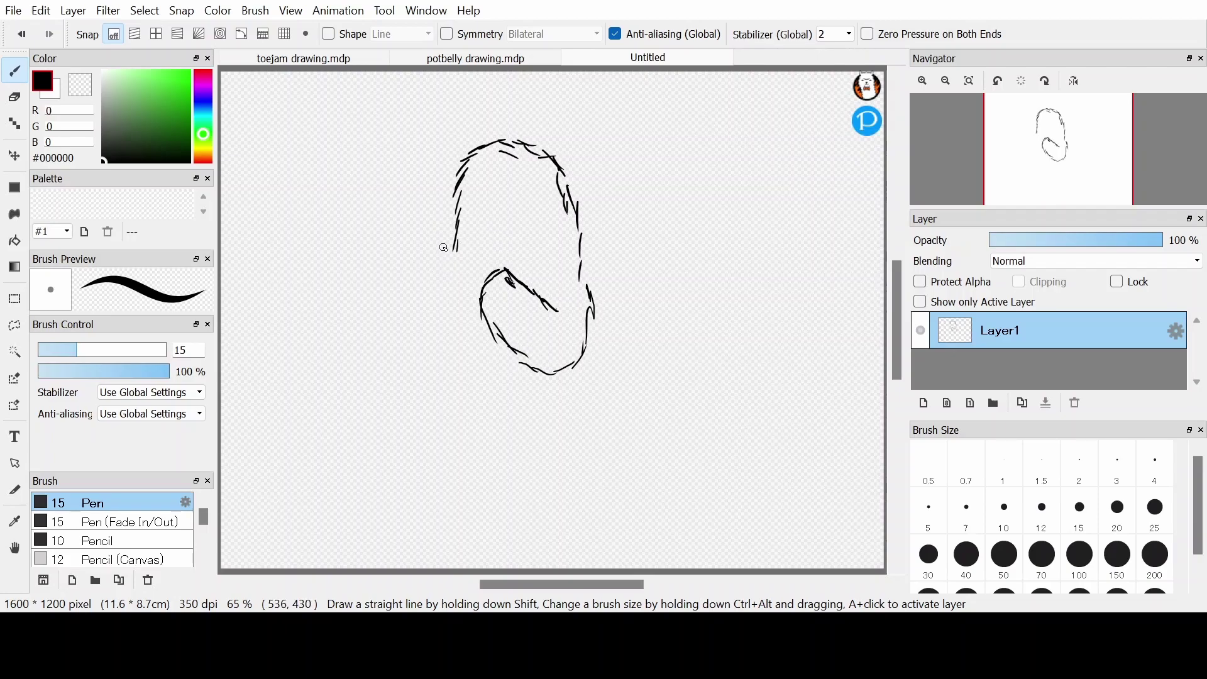
- Sketch the creature's raised arm beside the body and add three fingers to each hand
left_click_drag(452, 248, 438, 329)
mouse_move(449, 283)
left_mouse_down()
mouse_move(408, 250)
mouse_move(392, 254)
mouse_move(413, 248)
mouse_move(398, 241)
mouse_move(382, 254)
mouse_move(370, 282)
mouse_move(380, 313)
mouse_move(375, 304)
mouse_move(427, 357)
left_mouse_up()
left_click_drag(396, 335, 429, 361)
left_click_drag(446, 301, 432, 371)
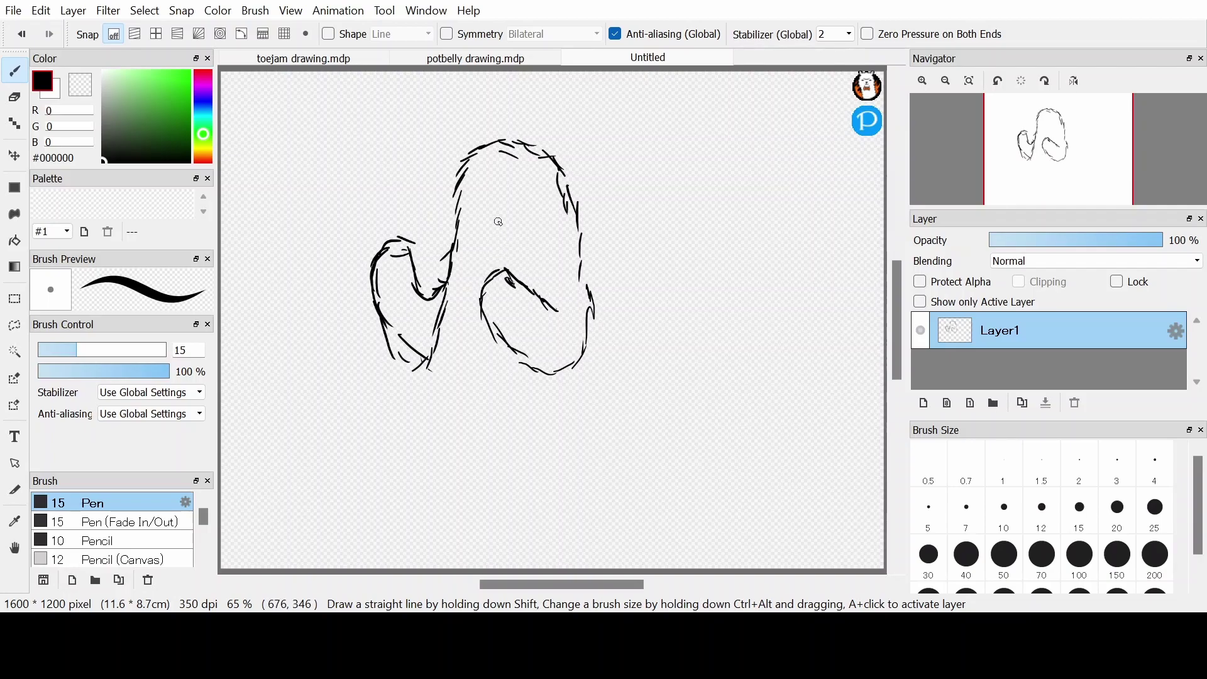
mouse_move(416, 230)
left_mouse_down()
mouse_move(407, 254)
mouse_move(423, 202)
mouse_move(403, 242)
left_mouse_up()
mouse_move(387, 247)
left_mouse_down()
mouse_move(399, 204)
mouse_move(402, 244)
mouse_move(371, 243)
mouse_move(374, 228)
mouse_move(384, 212)
mouse_move(386, 259)
left_mouse_up()
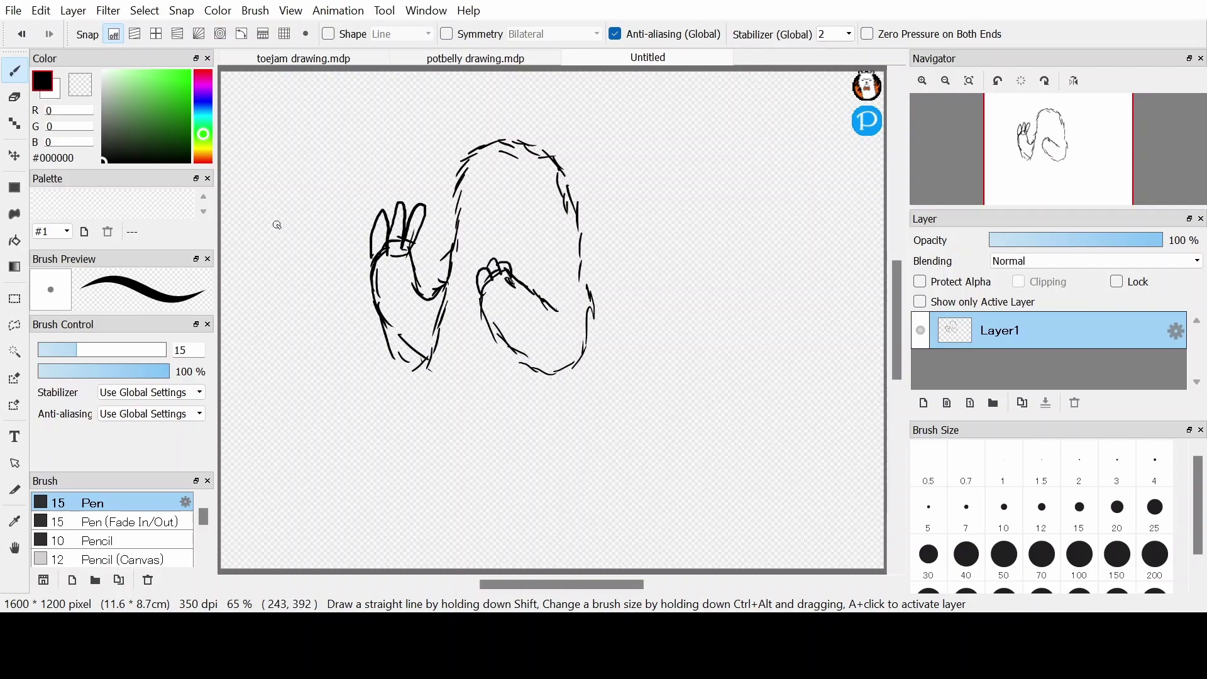
- Draw a large tilted box held by the raised hand, with a thick lower edge and crossing bands on its face
mouse_move(259, 181)
left_mouse_down()
mouse_move(367, 121)
mouse_move(386, 172)
left_mouse_up()
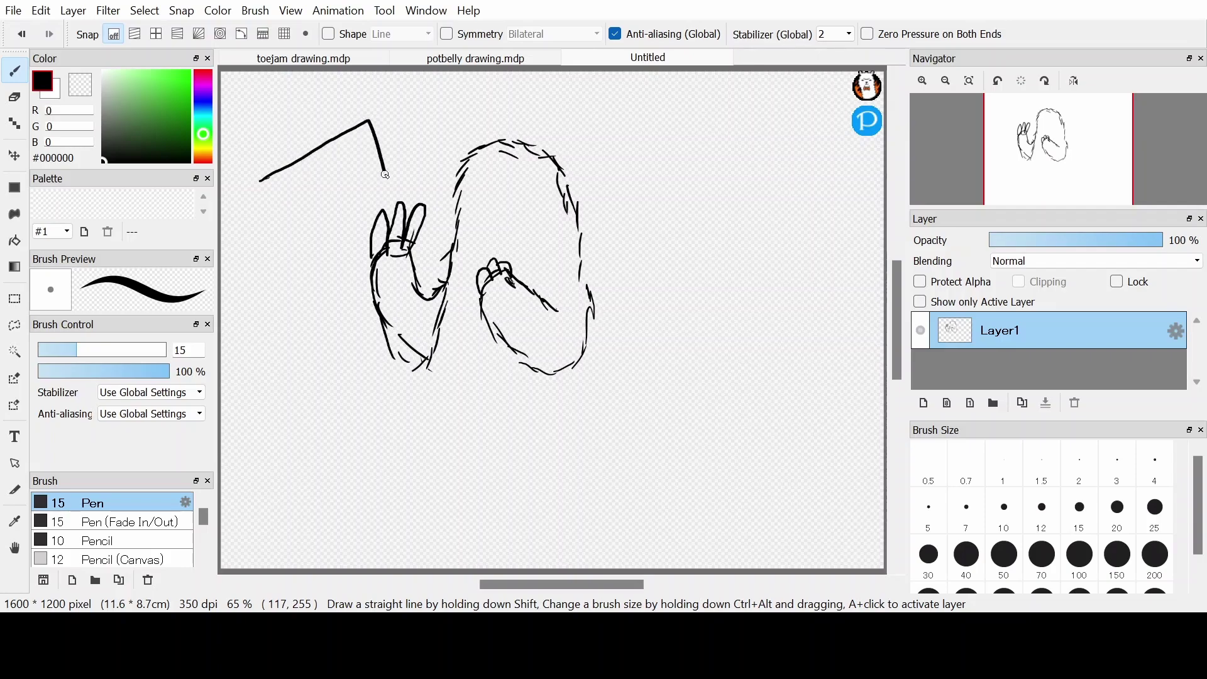
key("ctrl+z")
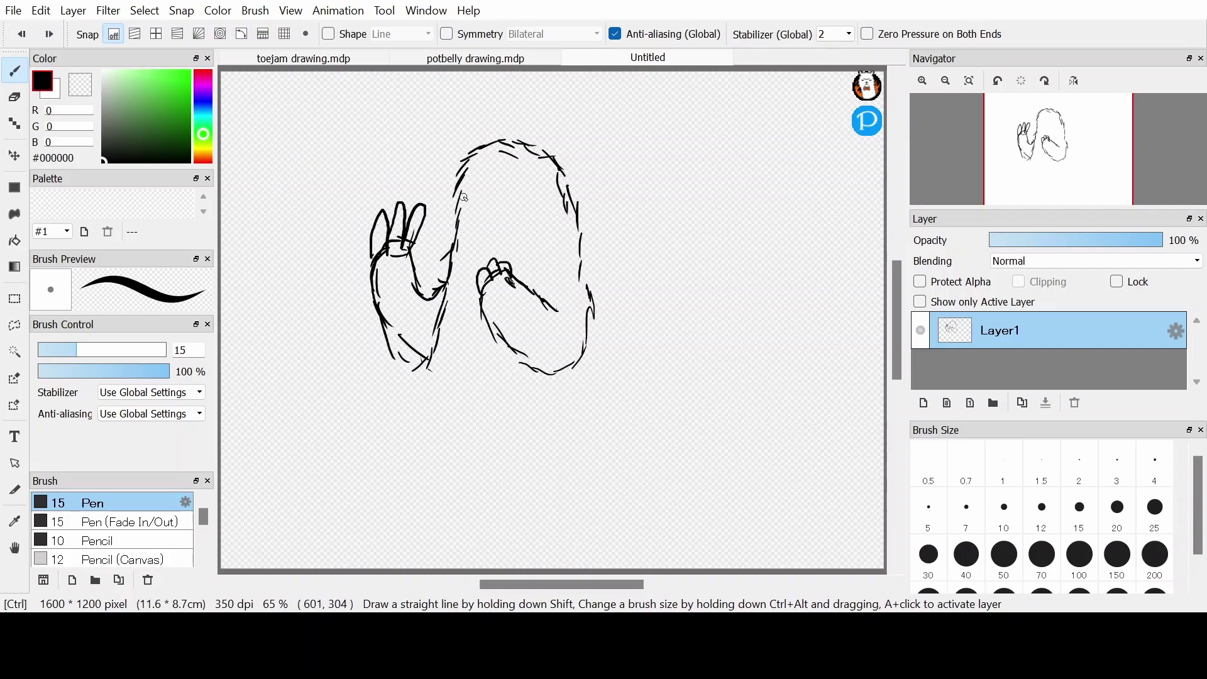
mouse_move(246, 137)
left_mouse_down()
mouse_move(386, 89)
mouse_move(423, 210)
left_mouse_up()
mouse_move(245, 142)
left_mouse_down()
mouse_move(271, 278)
mouse_move(371, 240)
left_mouse_up()
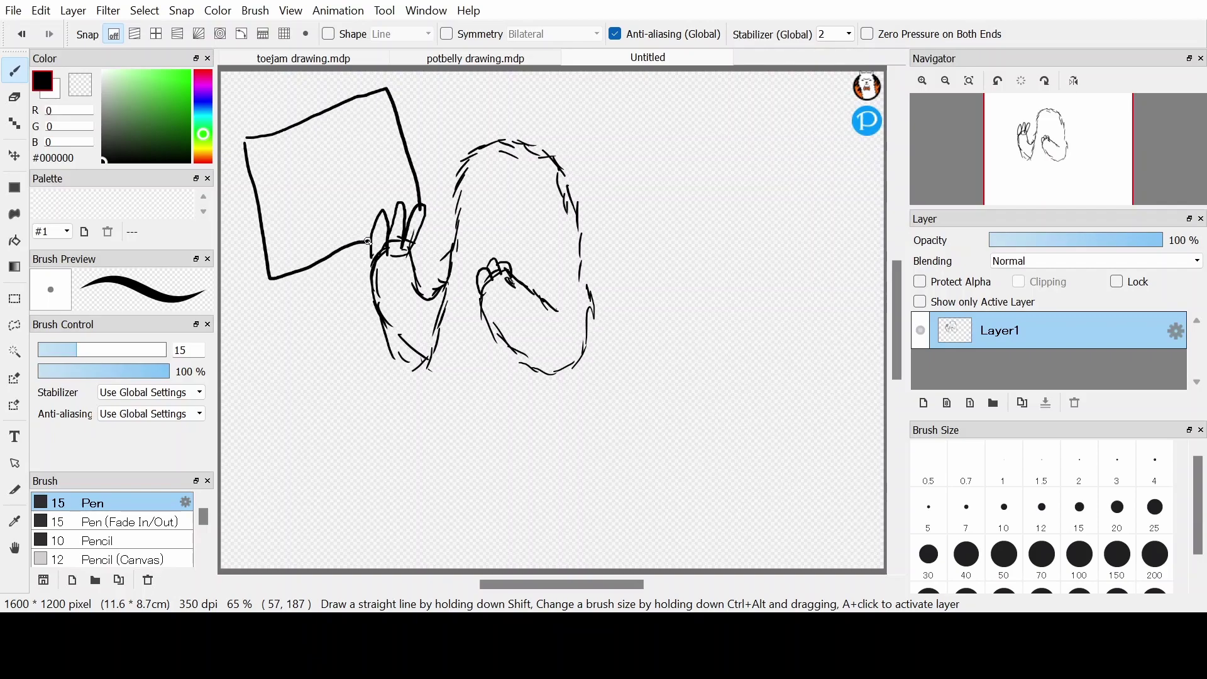
mouse_move(269, 279)
left_mouse_down()
mouse_move(280, 293)
mouse_move(374, 267)
mouse_move(439, 228)
mouse_move(420, 214)
left_mouse_up()
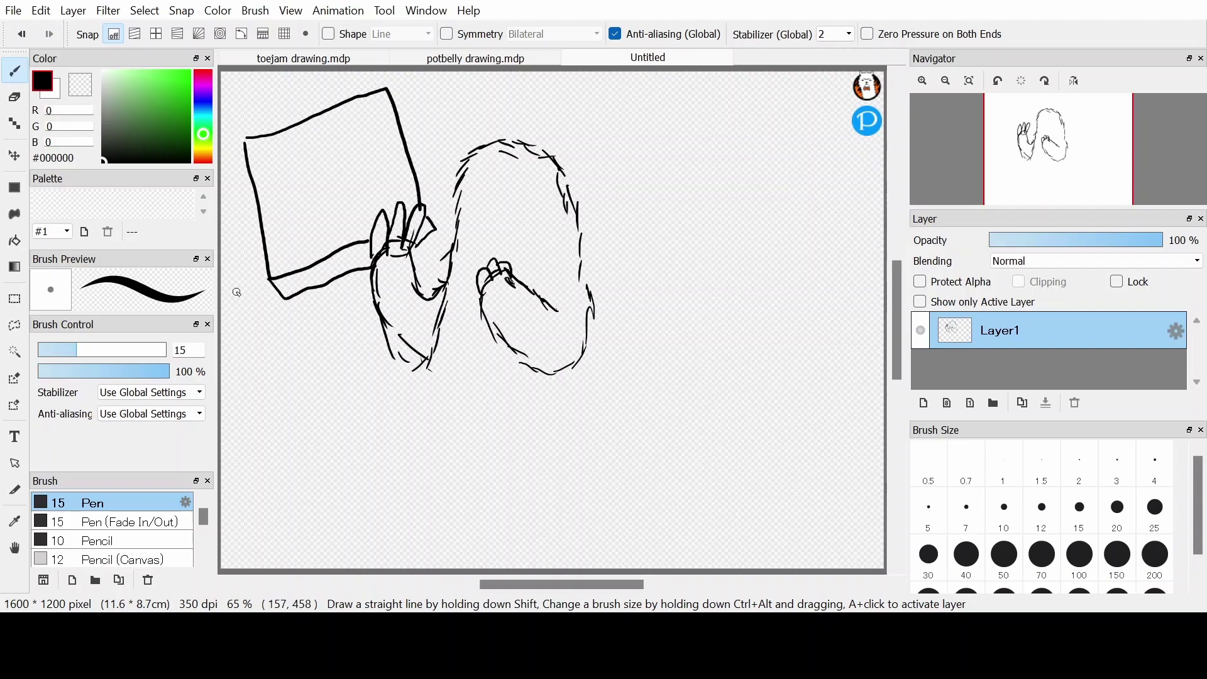
mouse_move(307, 122)
left_mouse_down()
mouse_move(319, 182)
mouse_move(263, 204)
mouse_move(276, 214)
mouse_move(327, 202)
mouse_move(338, 252)
mouse_move(357, 246)
mouse_move(346, 195)
mouse_move(416, 163)
left_mouse_up()
mouse_move(314, 119)
left_mouse_down()
mouse_move(331, 173)
mouse_move(408, 146)
left_mouse_up()
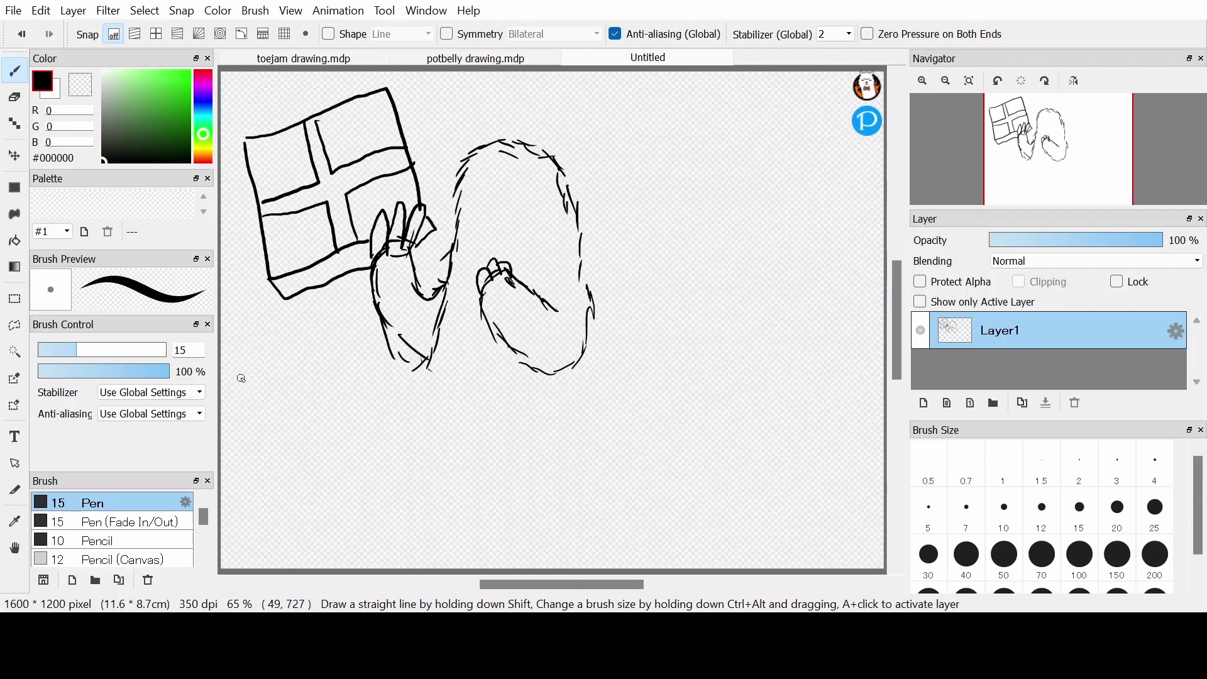
- Draw a mailbox on a post below the box, with a name lettered on its rounded front and a flag on its side
mouse_move(268, 413)
left_mouse_down()
mouse_move(285, 357)
mouse_move(308, 369)
mouse_move(318, 408)
left_mouse_up()
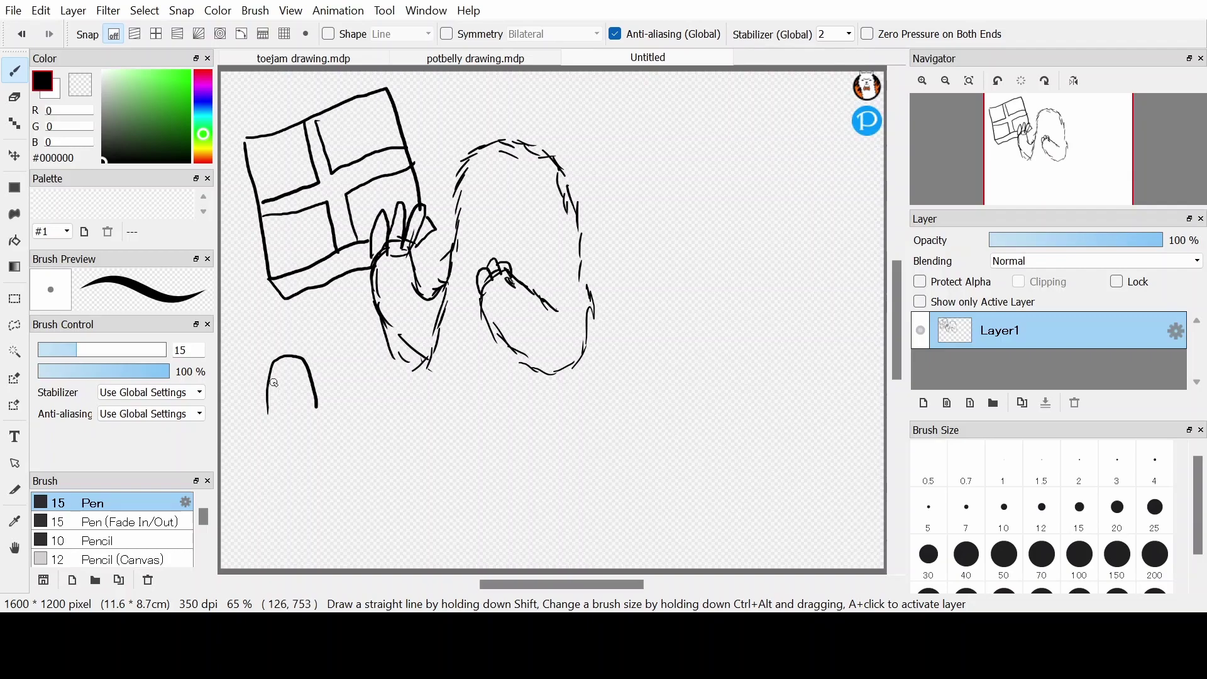
mouse_move(282, 395)
left_mouse_down()
mouse_move(295, 402)
mouse_move(293, 371)
mouse_move(300, 407)
mouse_move(314, 408)
left_mouse_up()
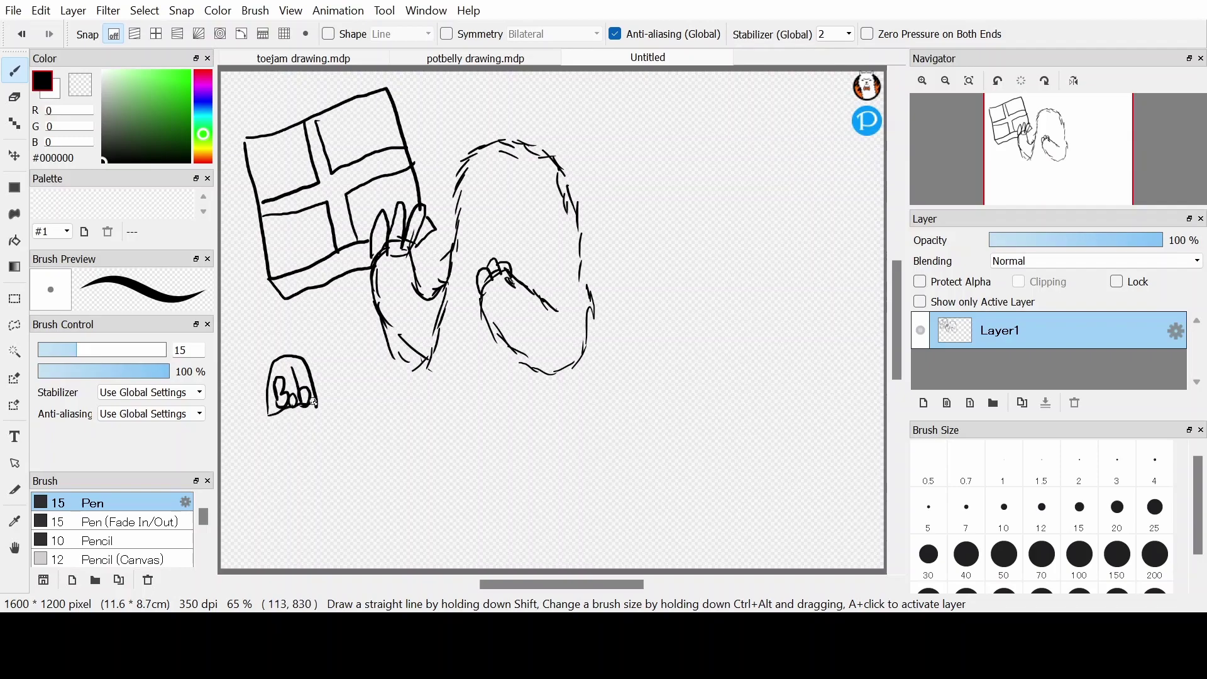
mouse_move(291, 353)
left_mouse_down()
mouse_move(232, 348)
mouse_move(235, 408)
mouse_move(270, 413)
left_mouse_up()
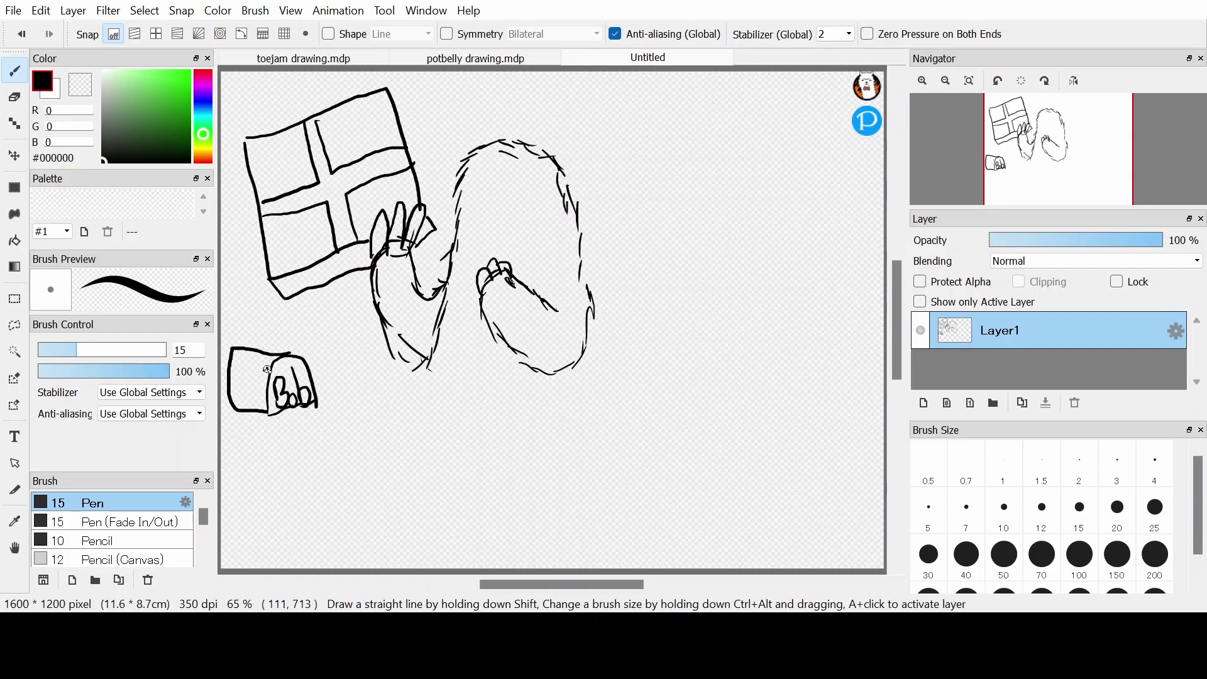
left_click_drag(240, 377, 246, 394)
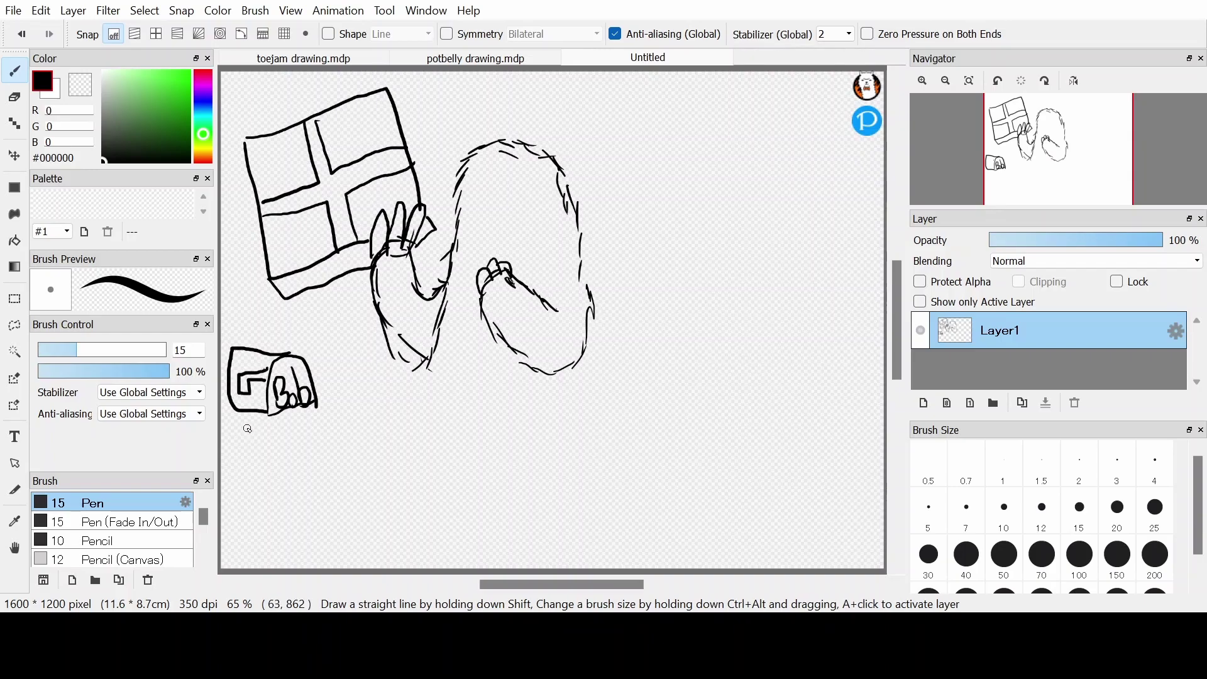
left_click_drag(246, 415, 256, 495)
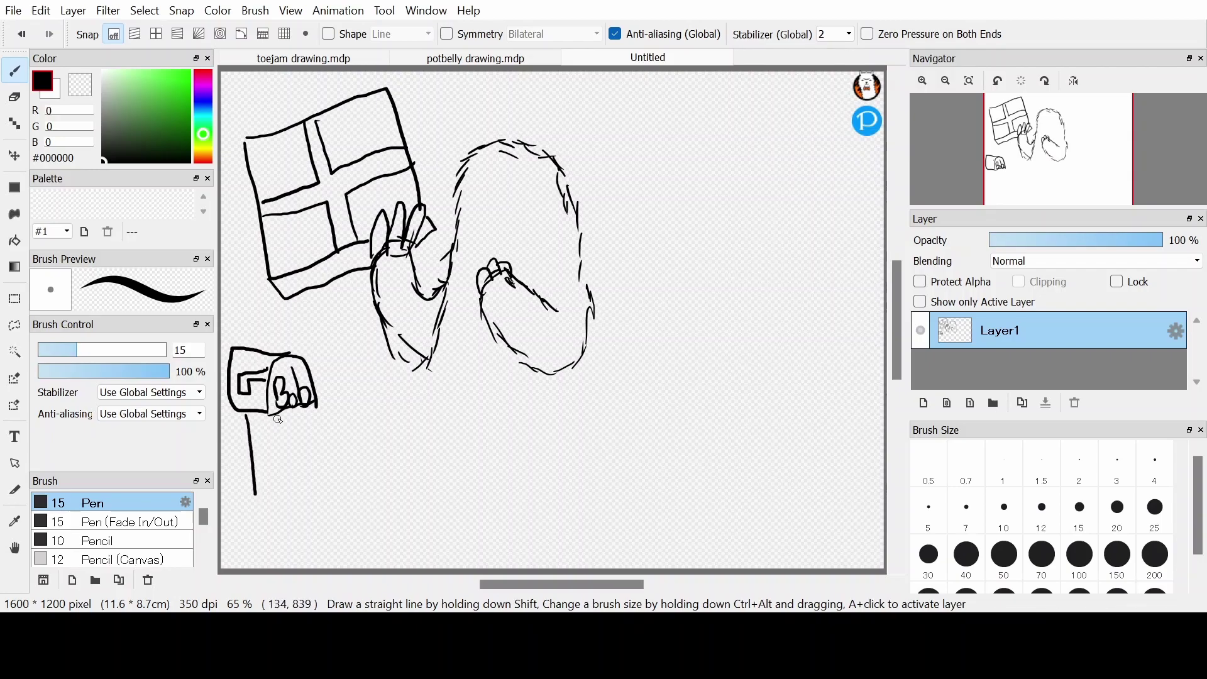
left_click_drag(272, 416, 277, 478)
- Sketch the creature's left leg with furry strokes, flaring into a foot closed by a line across its base
mouse_move(493, 364)
left_mouse_down()
mouse_move(485, 466)
mouse_move(467, 484)
mouse_move(483, 478)
mouse_move(455, 471)
left_mouse_up()
mouse_move(440, 347)
left_mouse_down()
mouse_move(436, 439)
mouse_move(392, 479)
left_mouse_up()
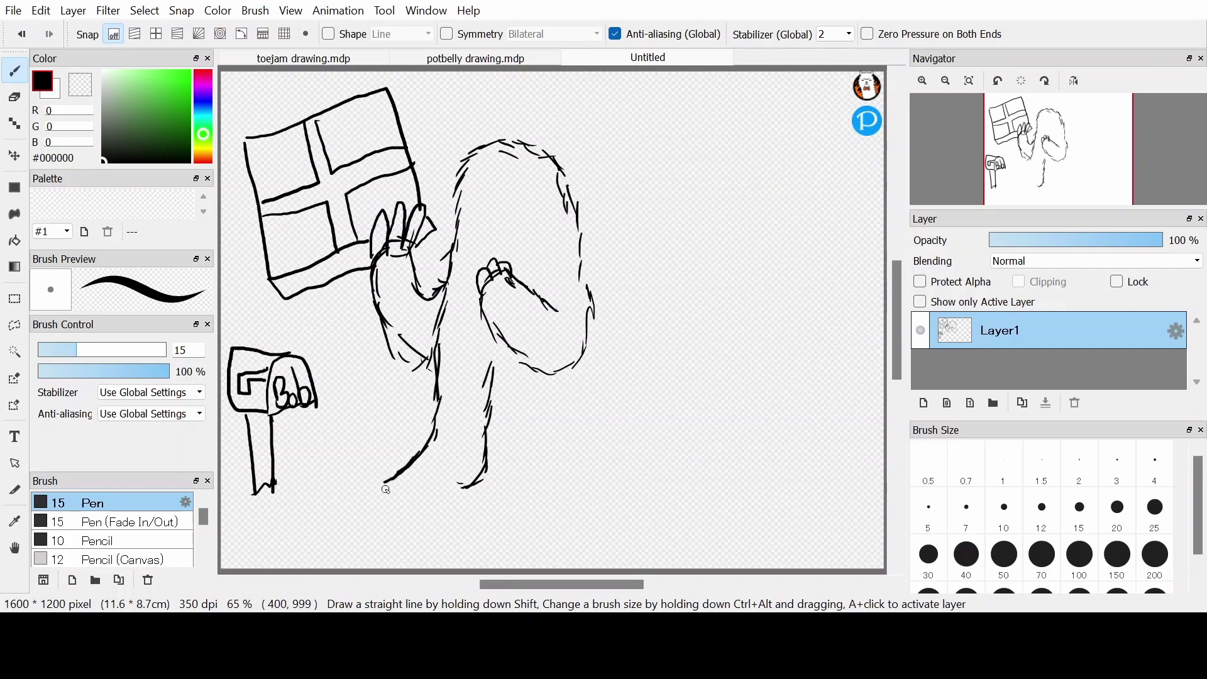
left_click_drag(394, 477, 460, 485)
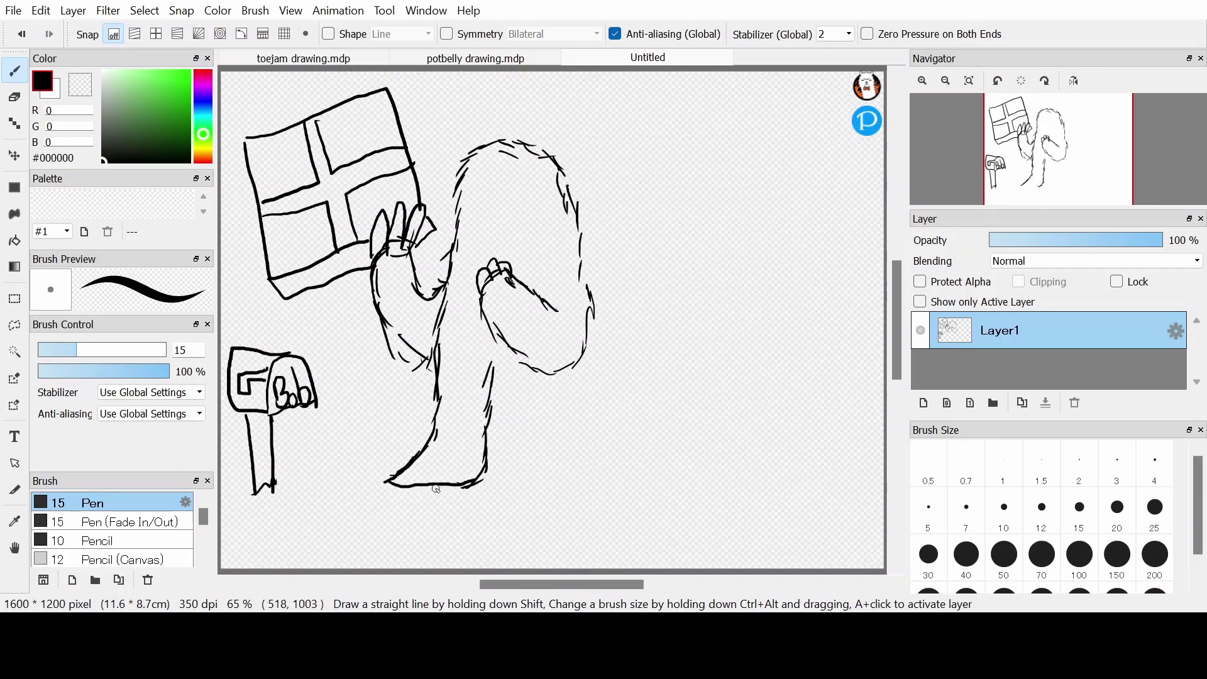
- Draw three rounded toes along the base of the left foot, redrawing the ones that miss the shape
mouse_move(424, 485)
left_mouse_down()
mouse_move(422, 509)
mouse_move(470, 497)
mouse_move(485, 469)
left_mouse_up()
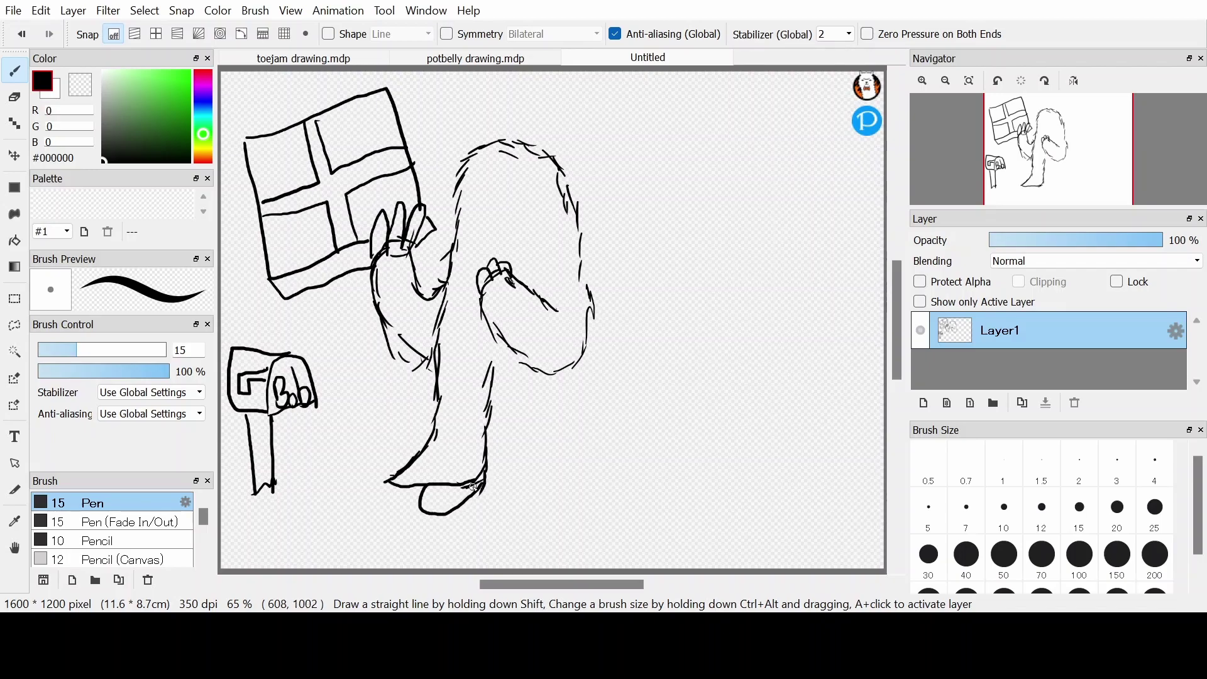
mouse_move(398, 498)
left_mouse_down()
mouse_move(407, 521)
mouse_move(416, 511)
left_mouse_up()
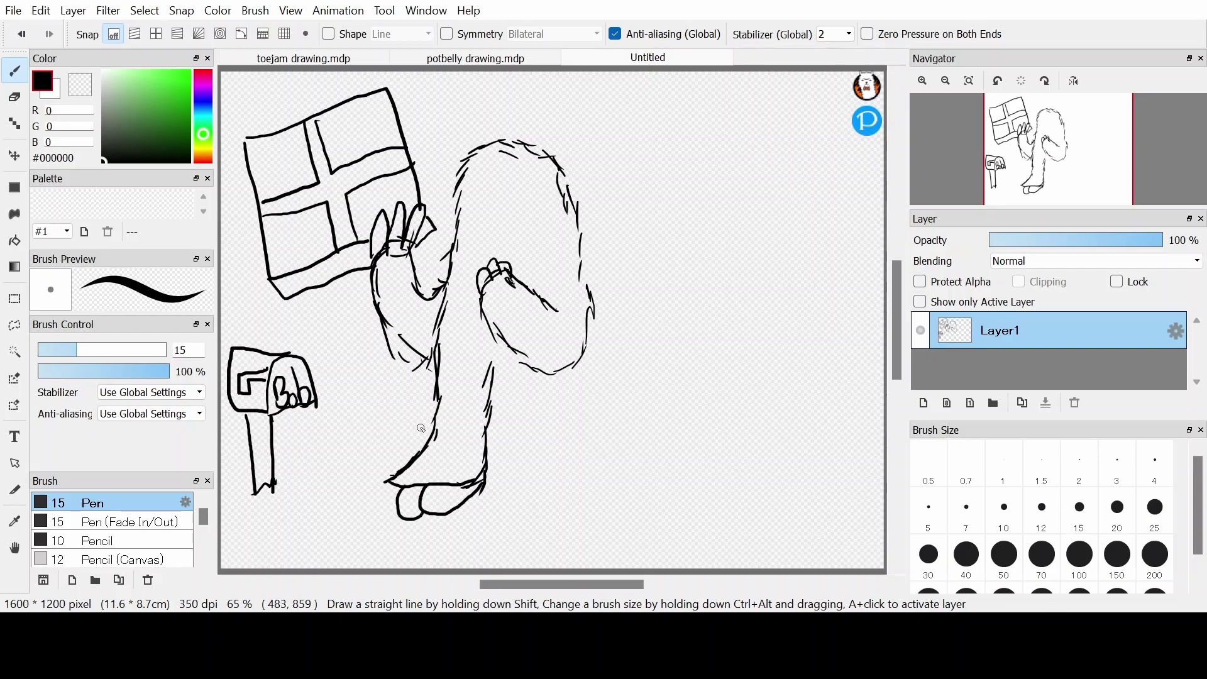
key("ctrl+z")
left_click_drag(396, 482, 400, 505)
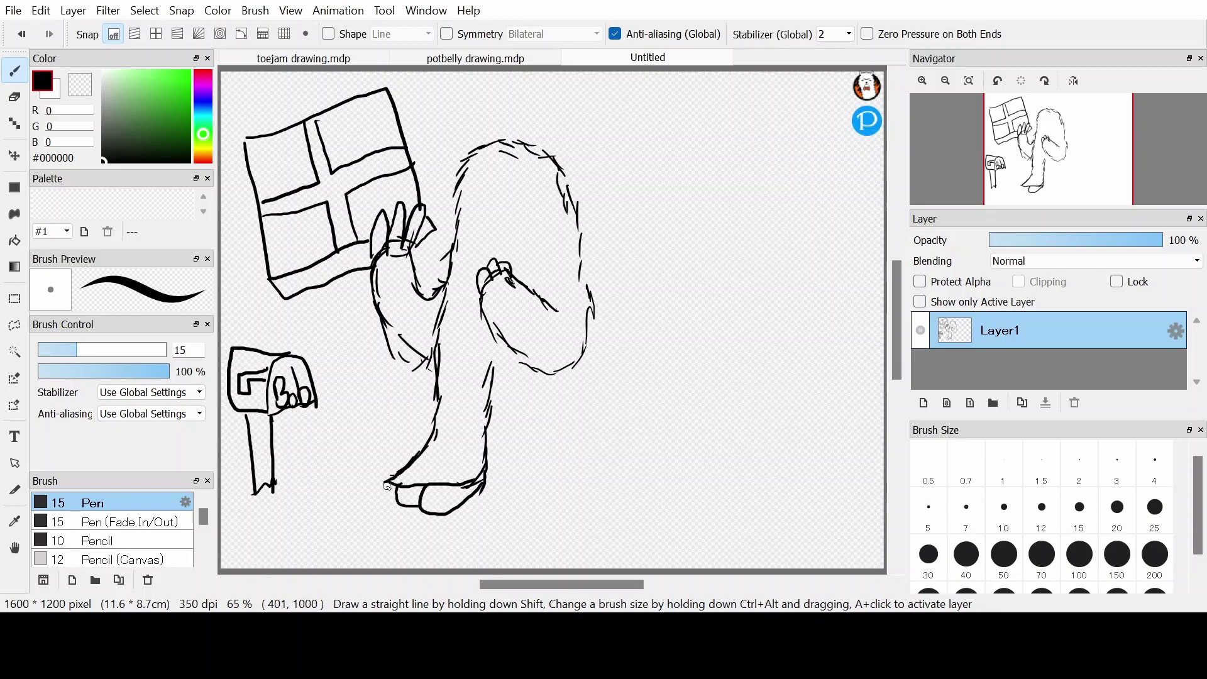
key("ctrl+z")
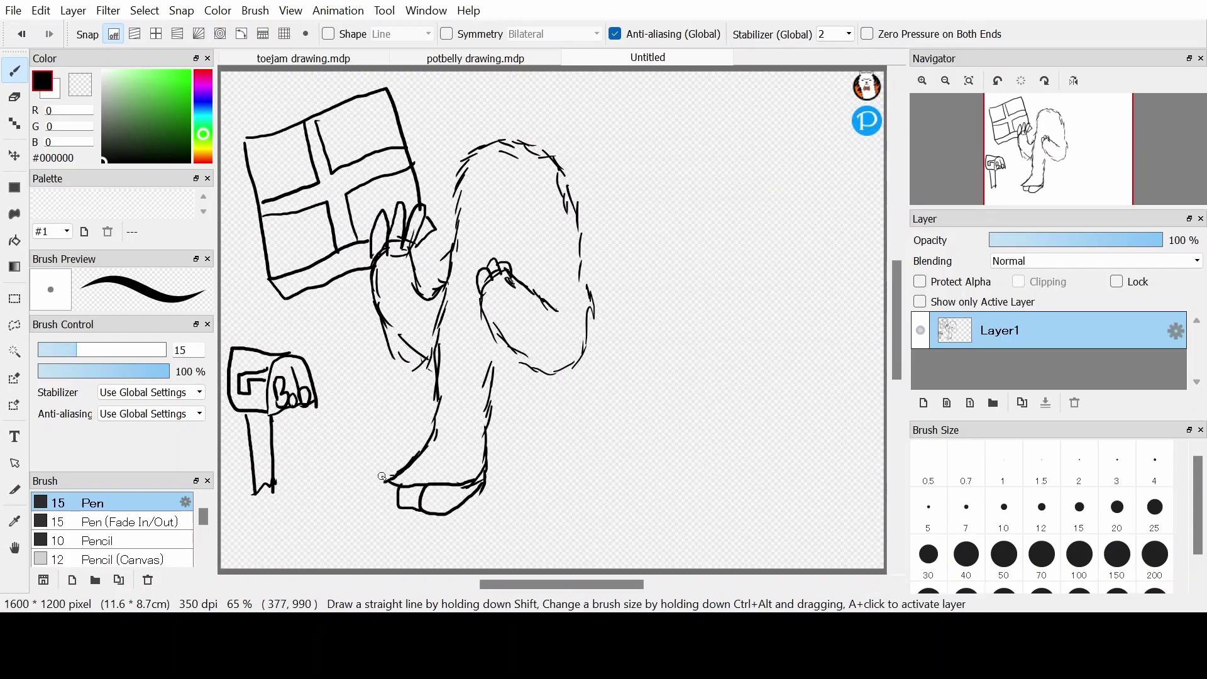
mouse_move(386, 480)
left_mouse_down()
mouse_move(374, 490)
mouse_move(399, 508)
left_mouse_up()
- Sketch the creature's right leg and toed foot, reinforce the bent arm's lower edge, and join the legs with short fur strokes
left_click_drag(512, 386, 542, 482)
mouse_move(551, 371)
left_mouse_down()
mouse_move(562, 425)
mouse_move(598, 447)
mouse_move(601, 474)
mouse_move(569, 500)
left_mouse_up()
mouse_move(514, 343)
left_mouse_down()
mouse_move(556, 368)
mouse_move(578, 359)
mouse_move(588, 316)
left_mouse_up()
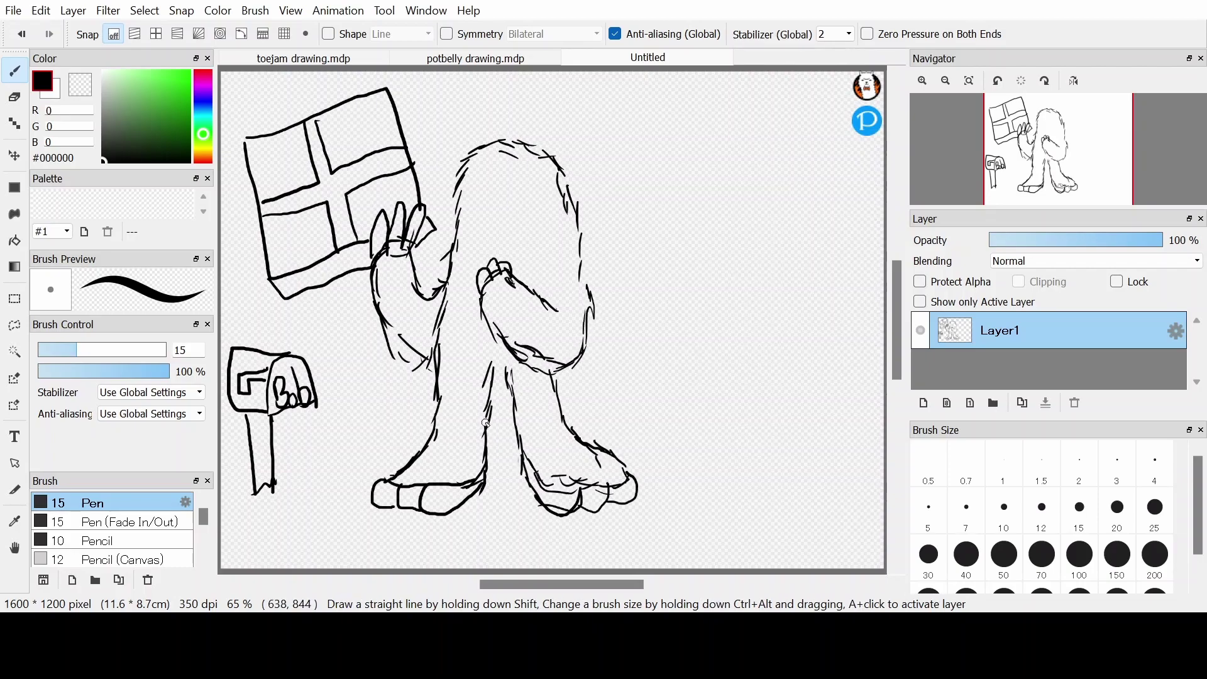
left_click_drag(492, 377, 507, 381)
- Draw the creature's face with two oval eyes with dark pupils and a wide open mouth with upper teeth
mouse_move(475, 175)
left_mouse_down()
mouse_move(488, 201)
mouse_move(492, 173)
mouse_move(516, 202)
mouse_move(529, 183)
mouse_move(523, 168)
mouse_move(477, 184)
left_mouse_up()
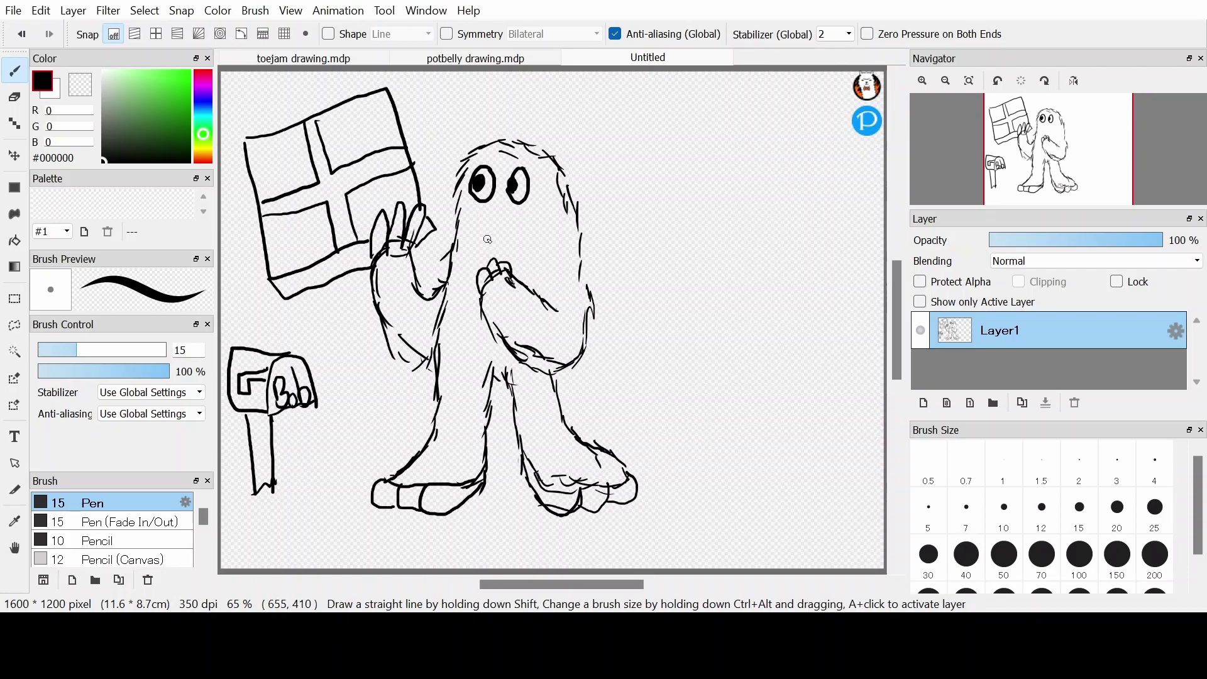
mouse_move(487, 220)
left_mouse_down()
mouse_move(527, 213)
mouse_move(523, 238)
mouse_move(501, 261)
mouse_move(473, 226)
mouse_move(490, 264)
mouse_move(513, 218)
left_mouse_up()
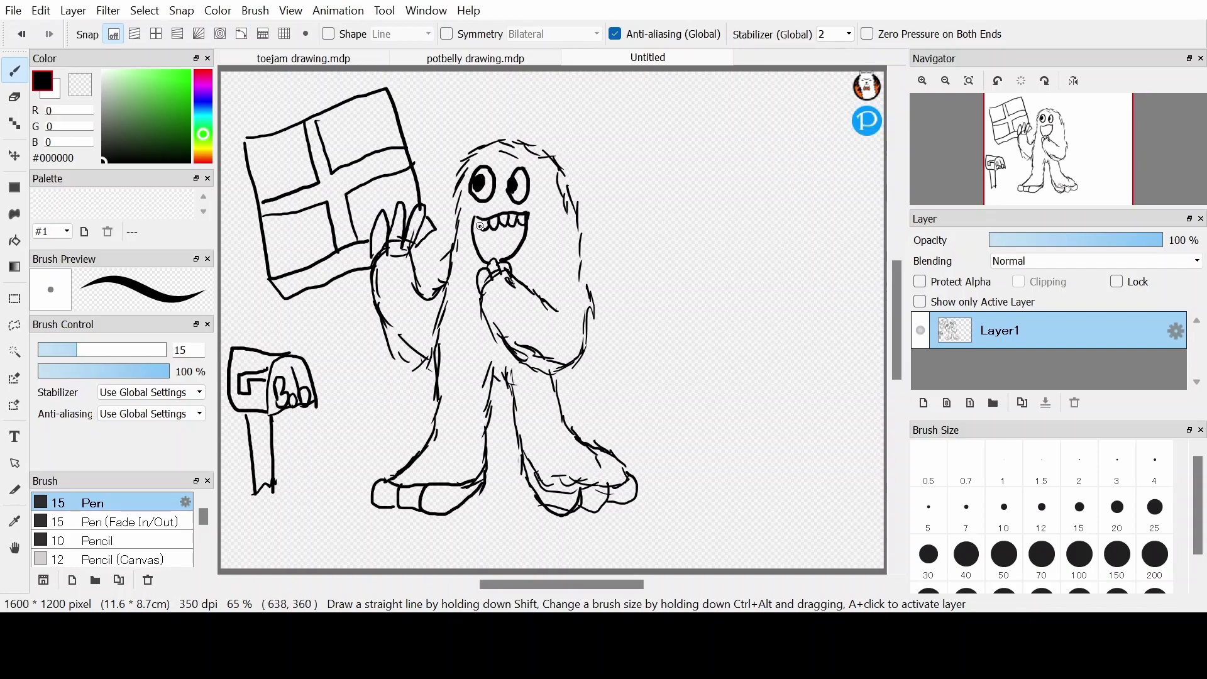
- Draw a ground line behind the mailbox up to the left leg and a vertical line from the canvas top to the head
left_click_drag(286, 468, 403, 454)
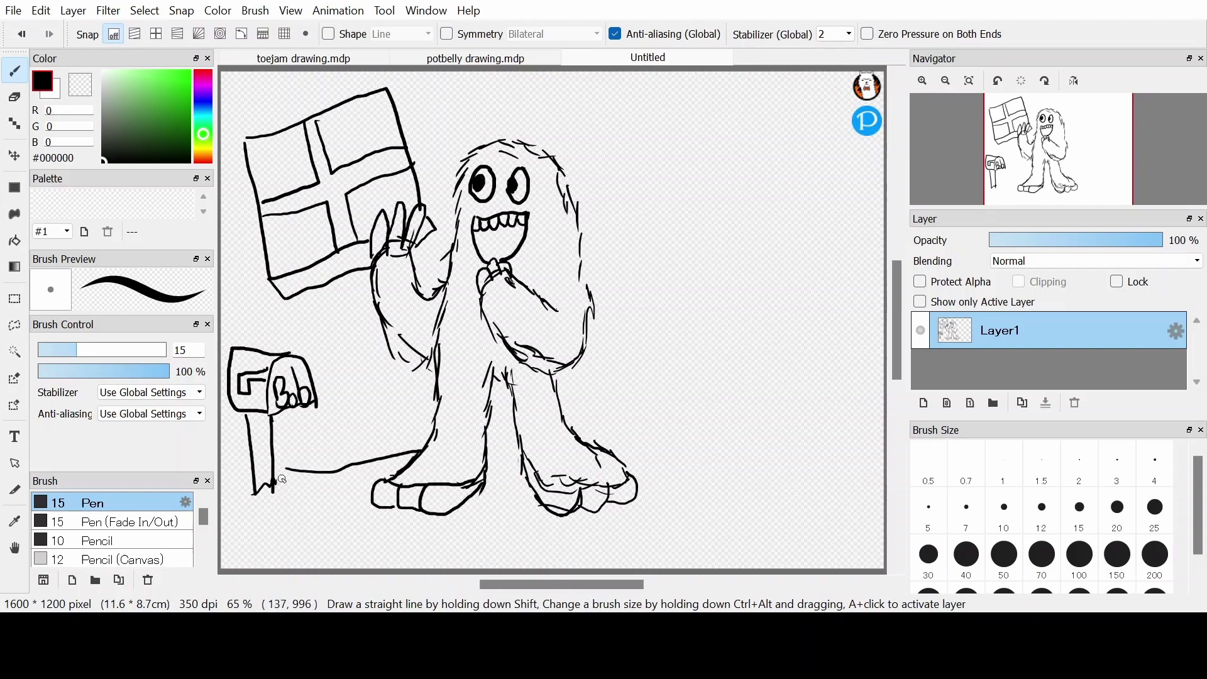
mouse_move(285, 468)
left_mouse_down()
mouse_move(232, 486)
mouse_move(225, 462)
left_mouse_up()
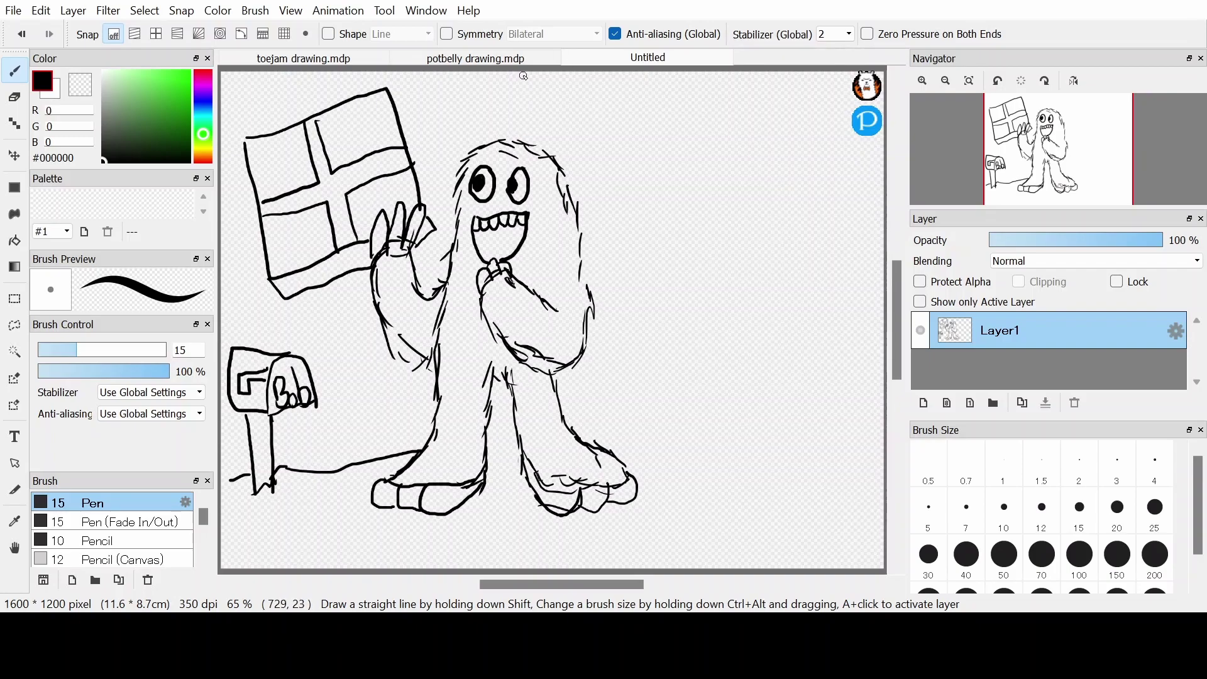
left_click_drag(492, 87, 493, 144)
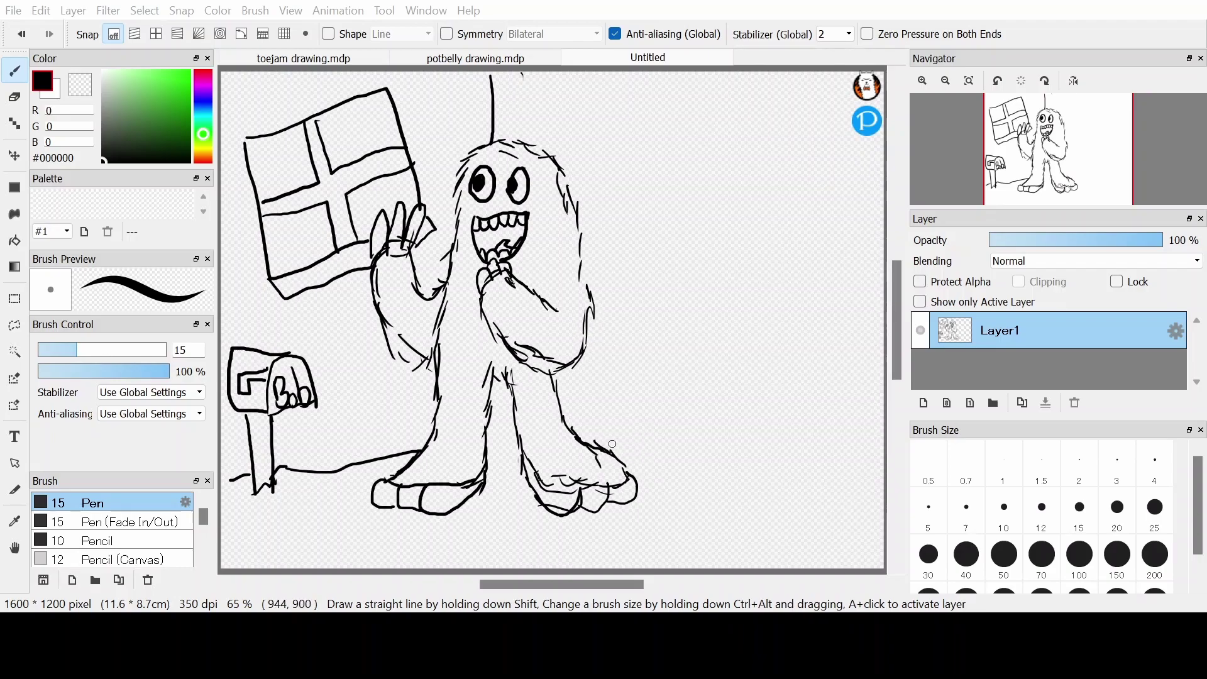
- Sketch a small furry domed creature behind the right foot, redrawing its right side narrower and adding a curved lower edge
mouse_move(610, 431)
left_mouse_down()
mouse_move(609, 448)
mouse_move(615, 387)
mouse_move(651, 366)
mouse_move(686, 385)
mouse_move(696, 420)
left_mouse_up()
left_click(633, 432)
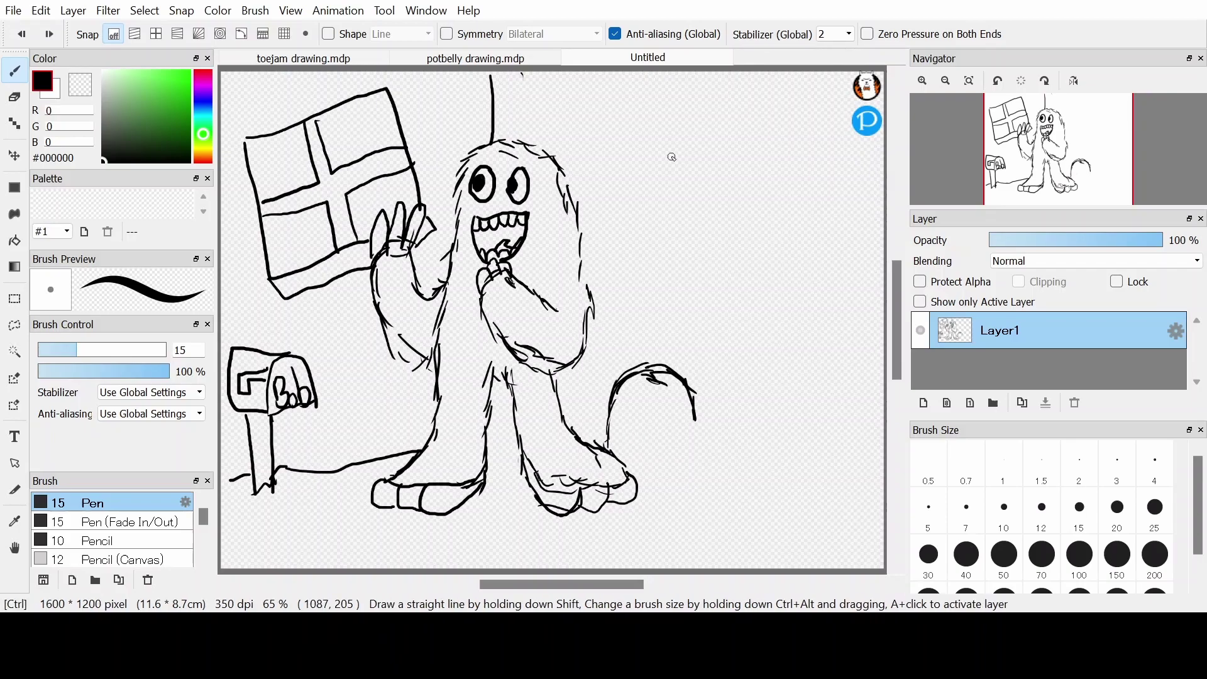
key("ctrl+z")
key("ctrl+z")
key("ctrl+z")
key("ctrl+z")
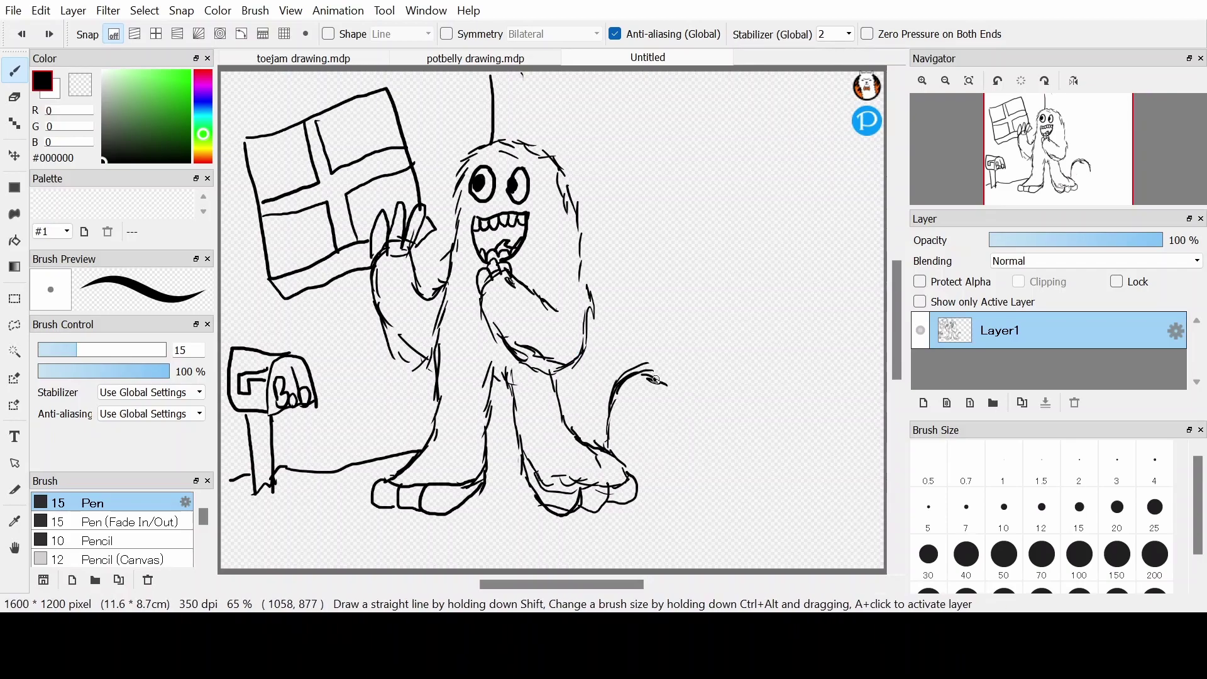
mouse_move(645, 373)
left_mouse_down()
mouse_move(679, 406)
mouse_move(667, 412)
left_mouse_up()
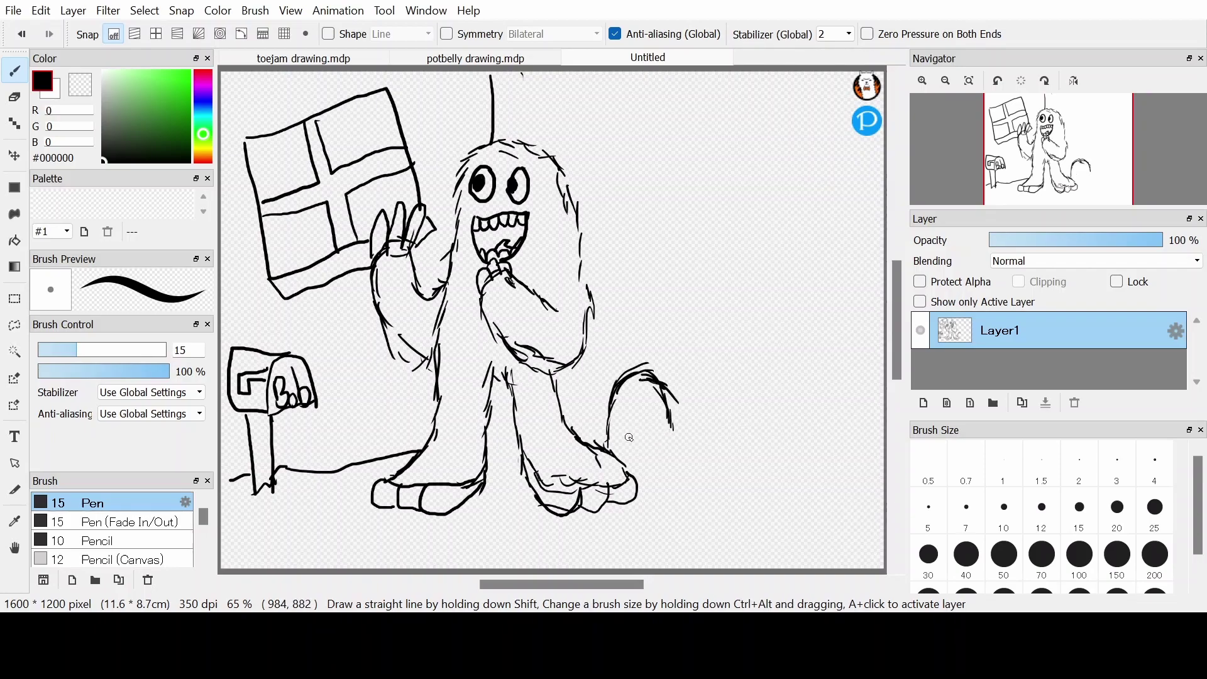
mouse_move(625, 443)
left_mouse_down()
mouse_move(655, 422)
mouse_move(671, 446)
left_mouse_up()
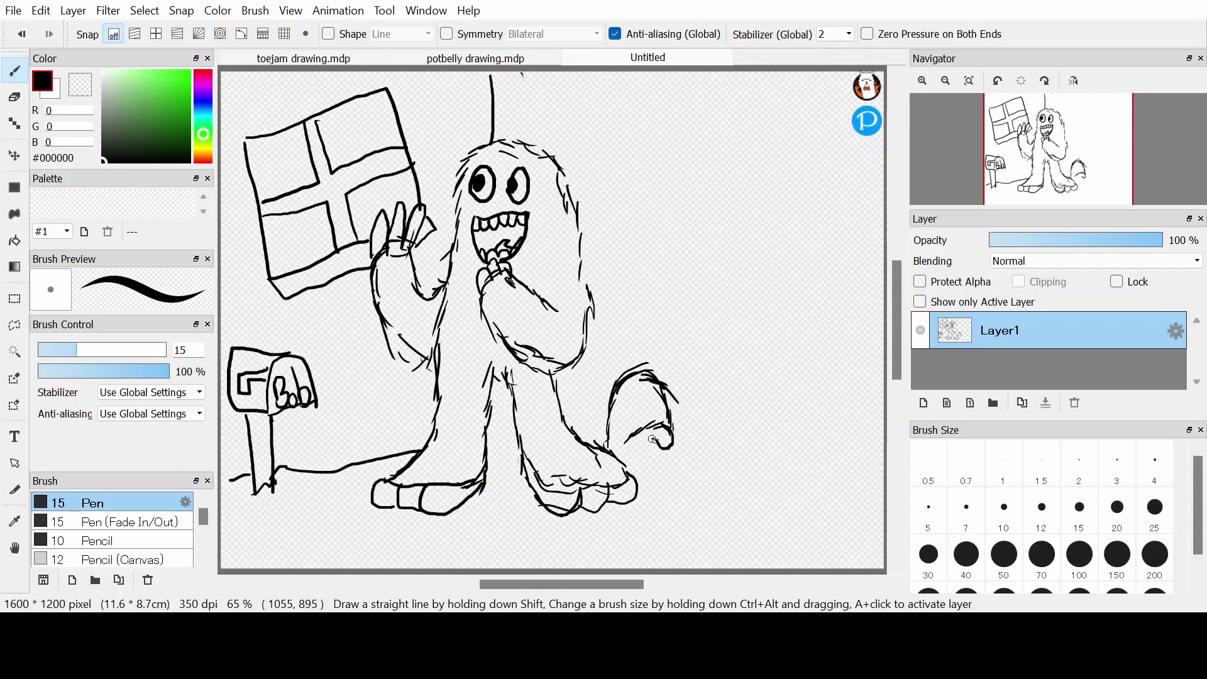
- Add two large rounded feet and a face with half-closed eyes and an open mouth to the small creature
mouse_move(642, 447)
left_mouse_down()
mouse_move(660, 481)
mouse_move(698, 418)
mouse_move(703, 440)
mouse_move(680, 432)
mouse_move(707, 430)
mouse_move(686, 468)
left_mouse_up()
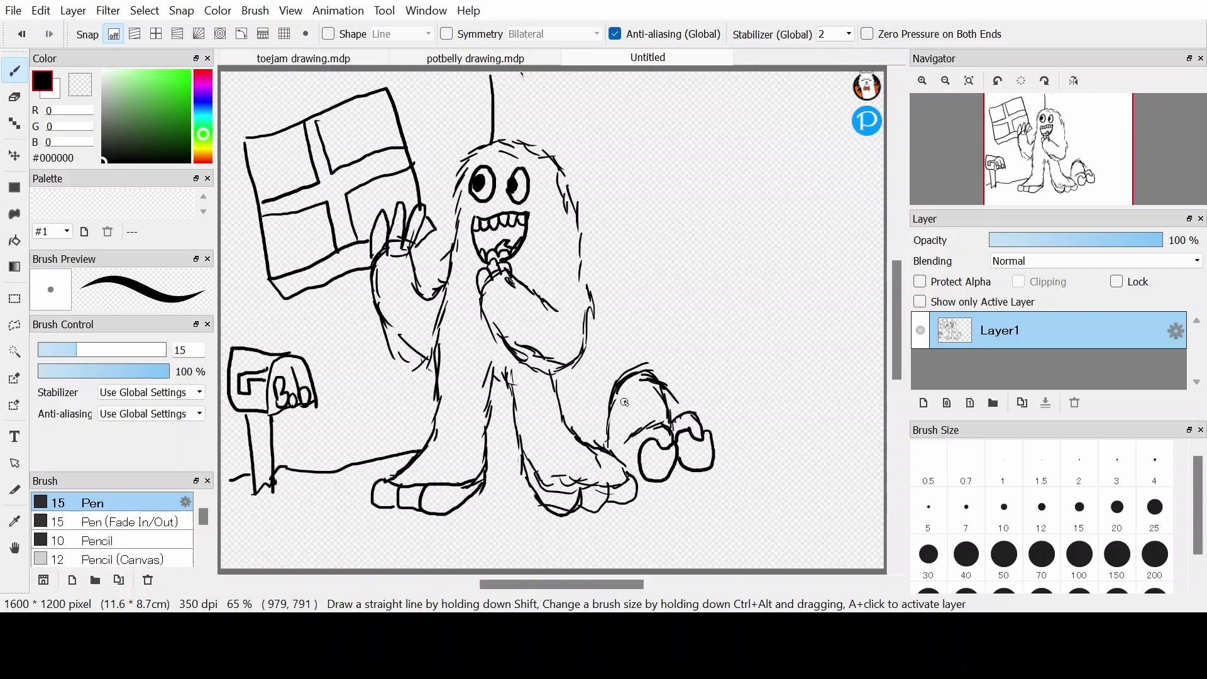
mouse_move(634, 392)
left_mouse_down()
mouse_move(644, 404)
mouse_move(623, 410)
mouse_move(626, 395)
left_mouse_up()
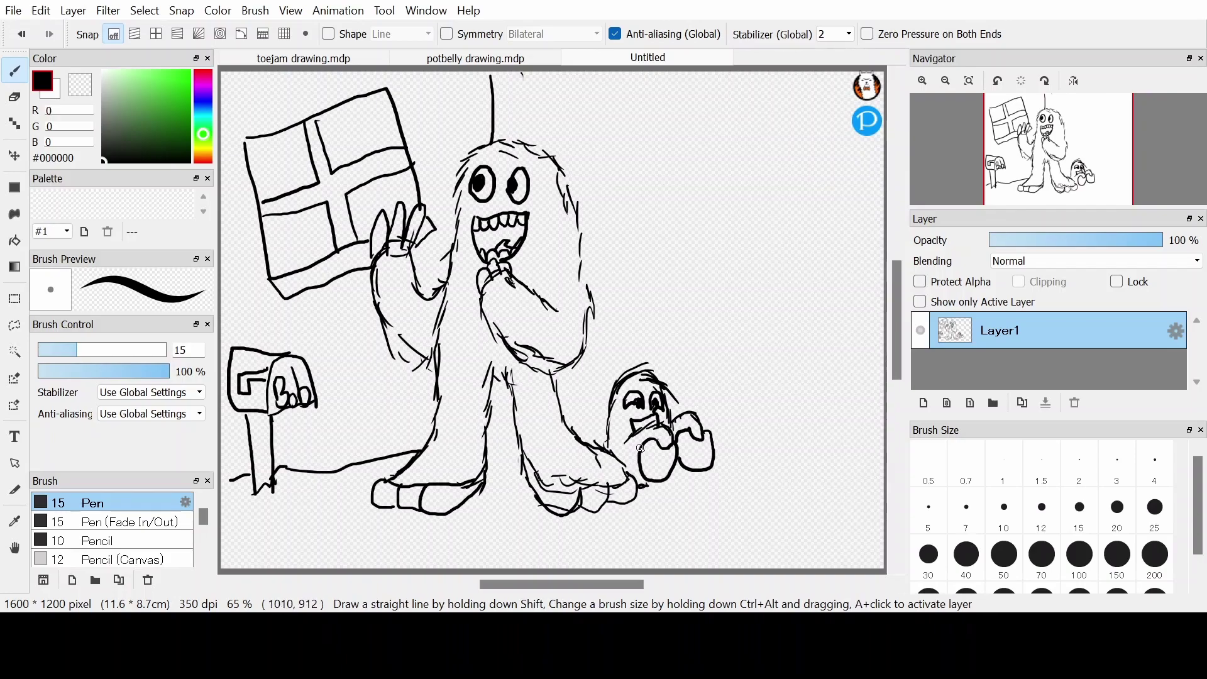
left_click_drag(672, 476, 687, 476)
- Draw a broom with a handle and bristle lines at the canvas's right edge, and a furry rounded mound behind the small creature
mouse_move(878, 340)
left_mouse_down()
mouse_move(796, 347)
mouse_move(785, 411)
mouse_move(850, 409)
mouse_move(891, 385)
left_mouse_up()
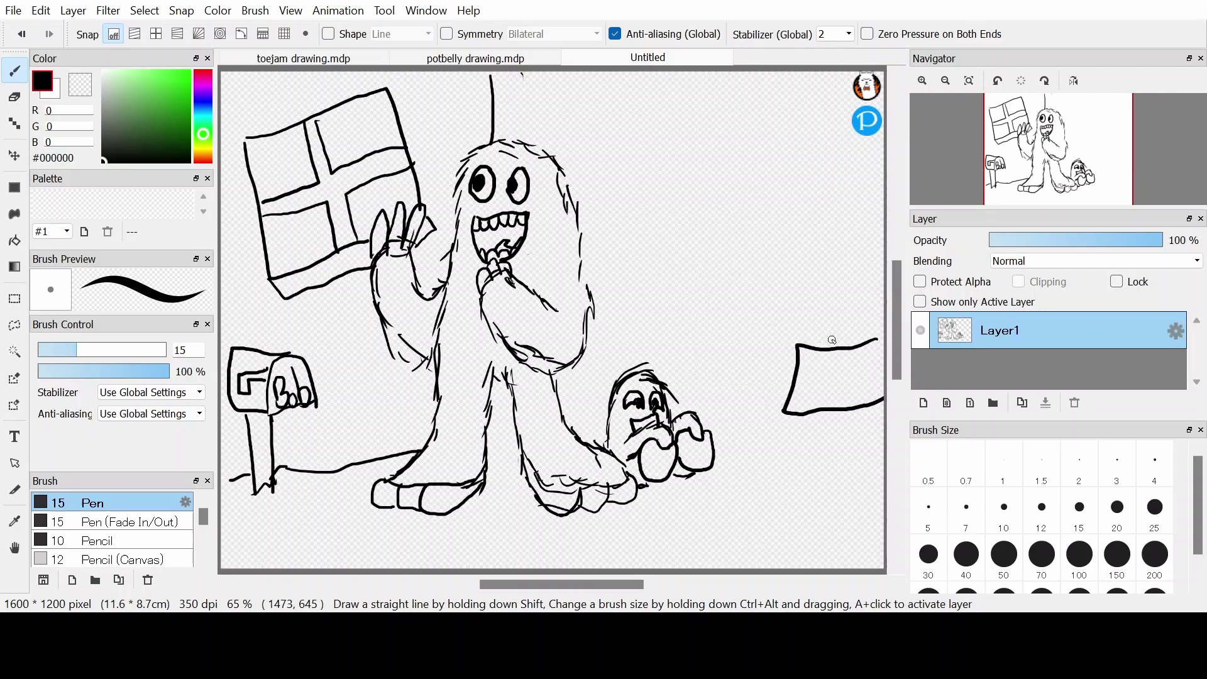
mouse_move(832, 348)
left_mouse_down()
mouse_move(833, 219)
mouse_move(845, 221)
mouse_move(852, 347)
mouse_move(810, 404)
left_mouse_up()
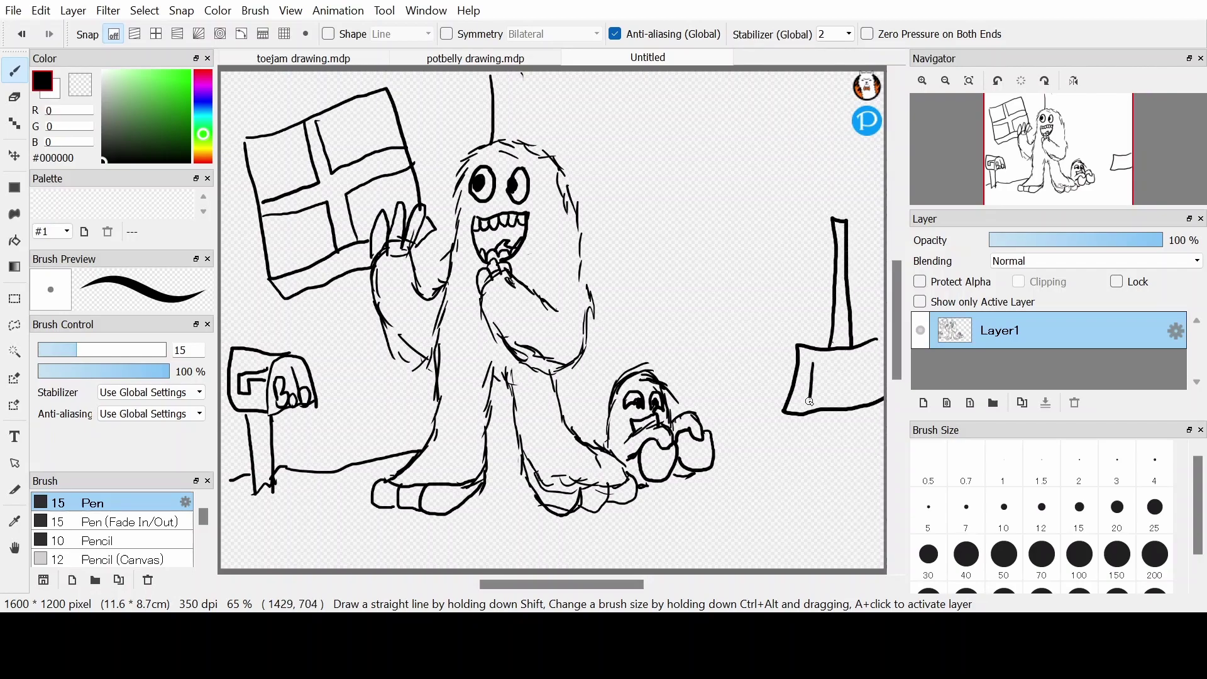
mouse_move(839, 361)
left_mouse_down()
mouse_move(837, 395)
mouse_move(866, 374)
mouse_move(868, 390)
left_mouse_up()
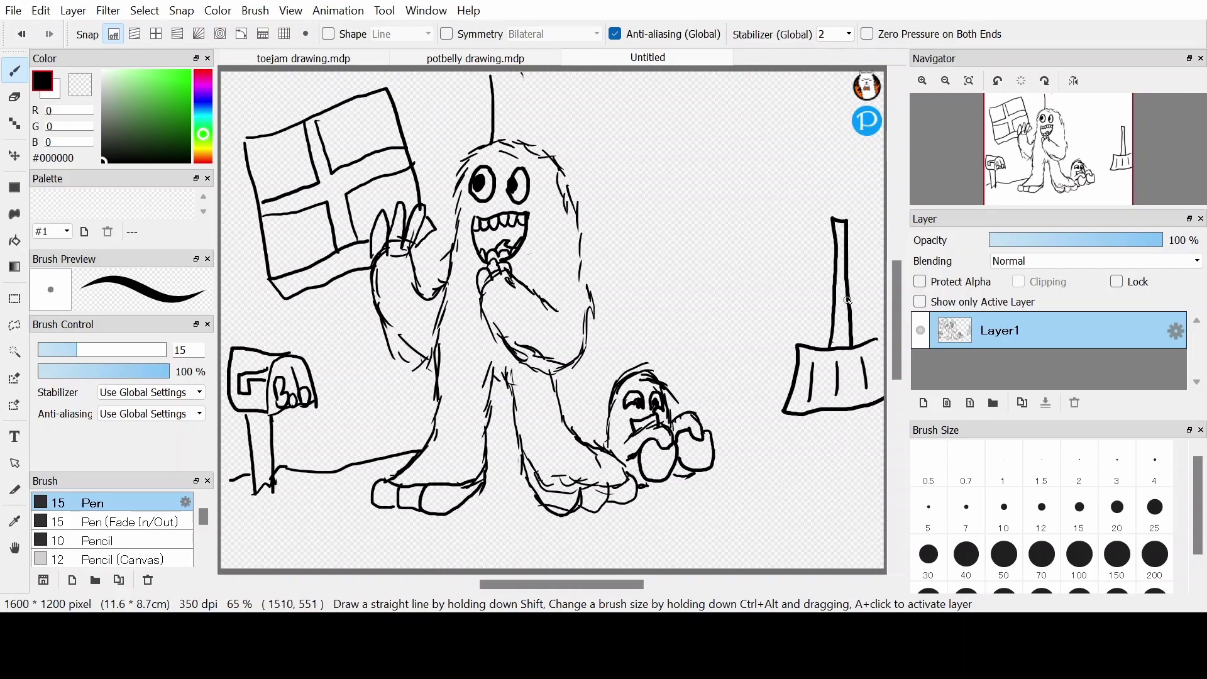
left_click_drag(877, 346, 886, 334)
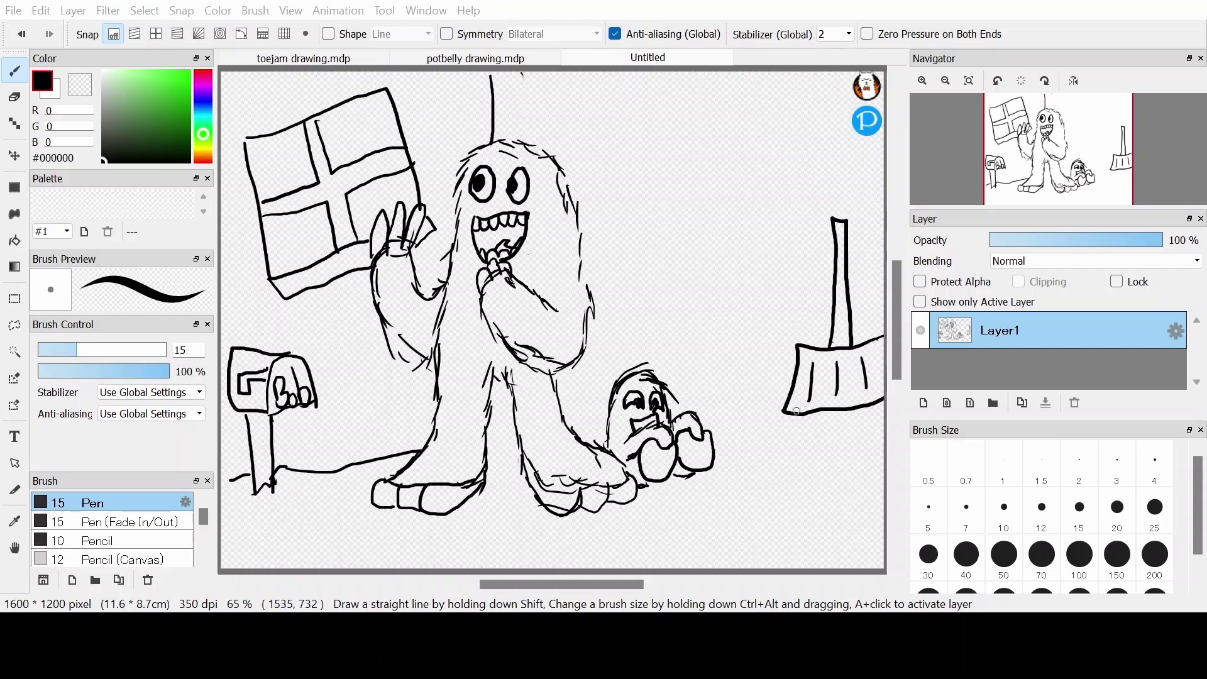
mouse_move(692, 410)
left_mouse_down()
mouse_move(720, 388)
mouse_move(762, 403)
mouse_move(770, 444)
mouse_move(711, 448)
mouse_move(767, 452)
left_mouse_up()
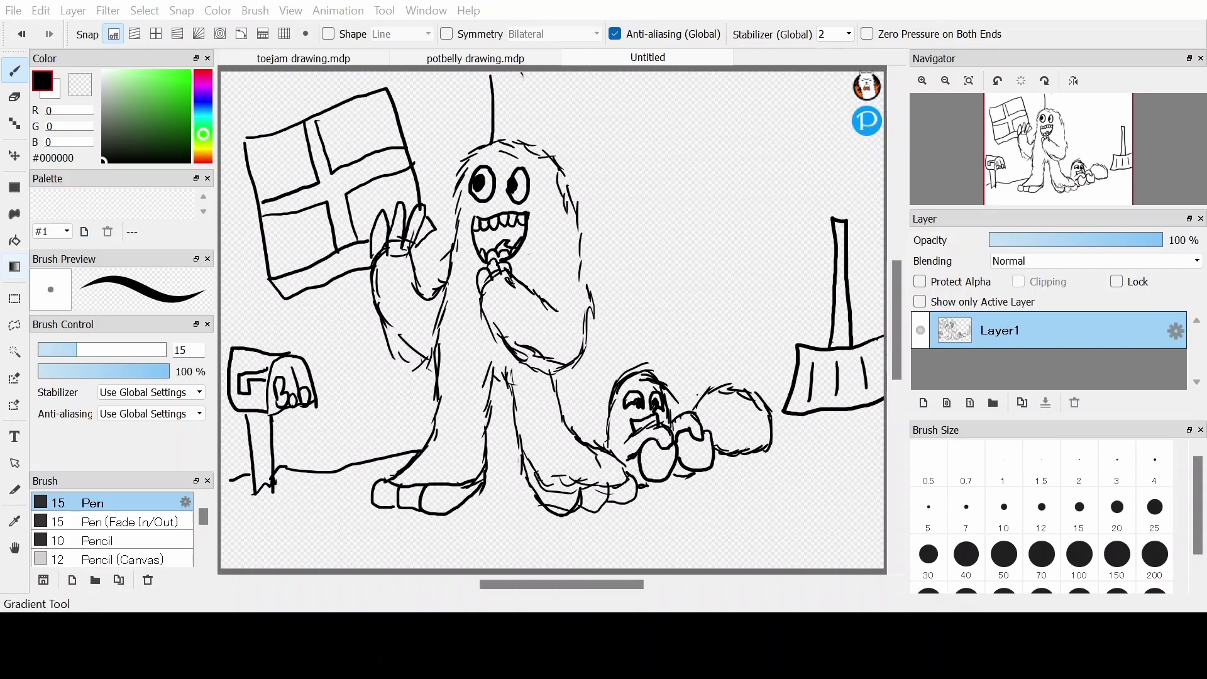
- Close the gaps in the large creature's outline beside the head and between the legs with light gray #D2D3CE strokes
left_click(203, 145)
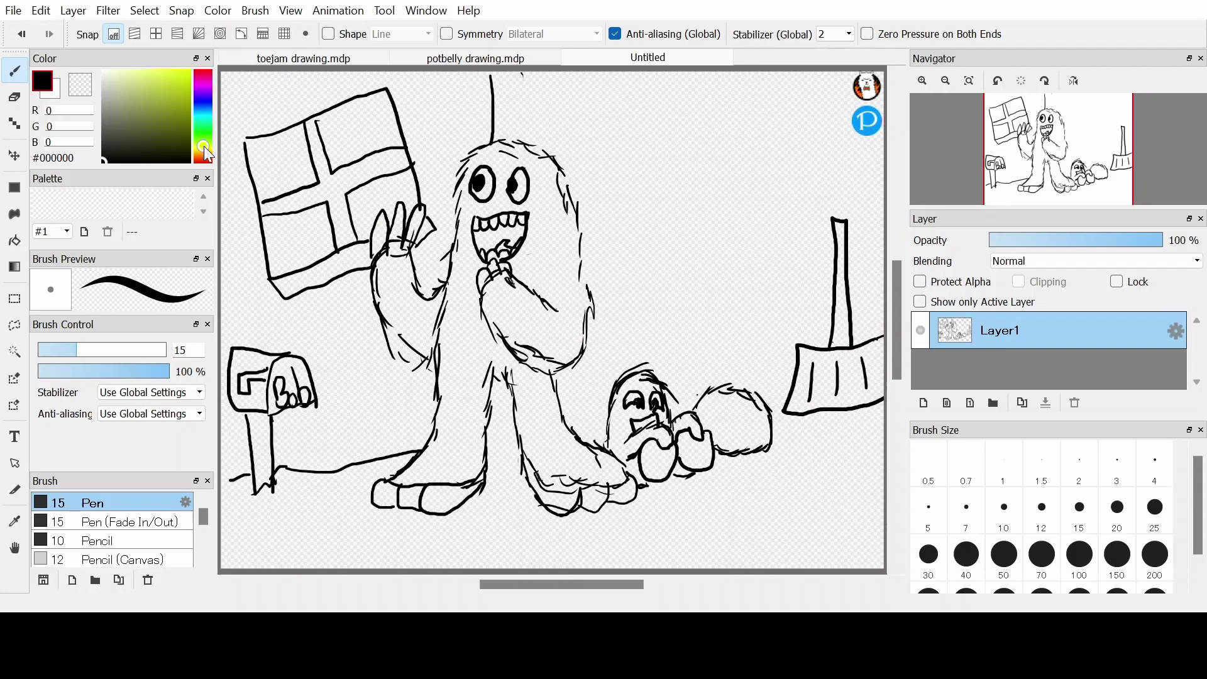
left_click_drag(110, 90, 104, 85)
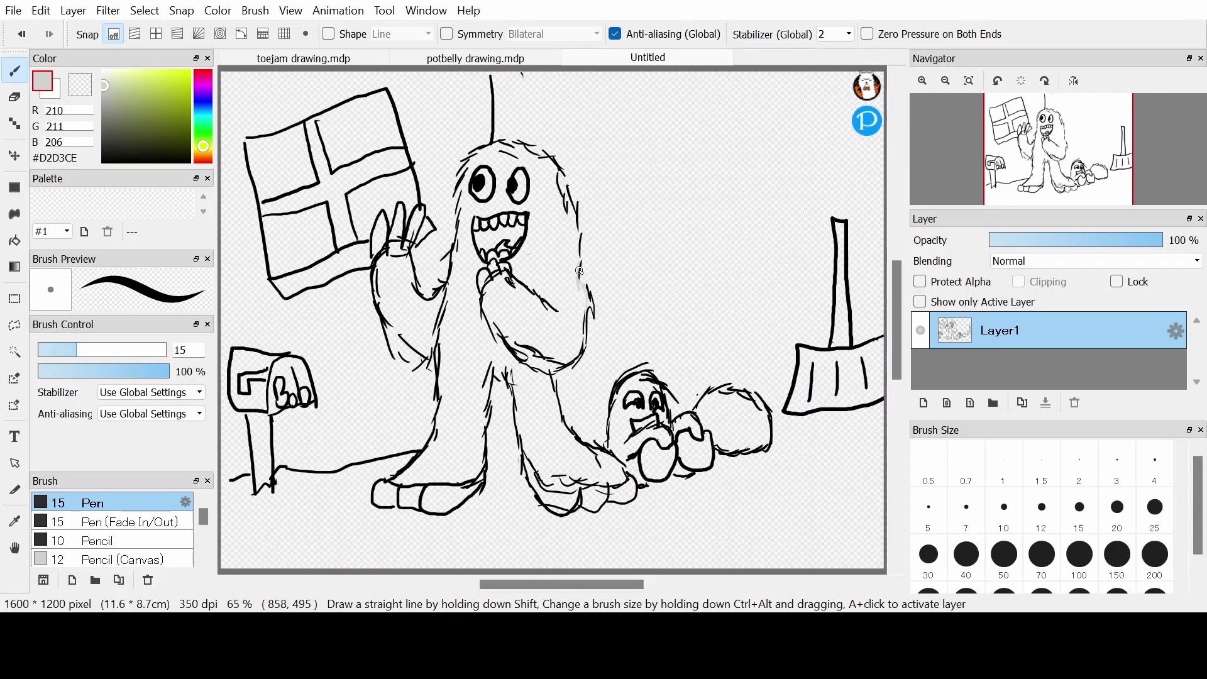
left_click_drag(579, 238, 559, 174)
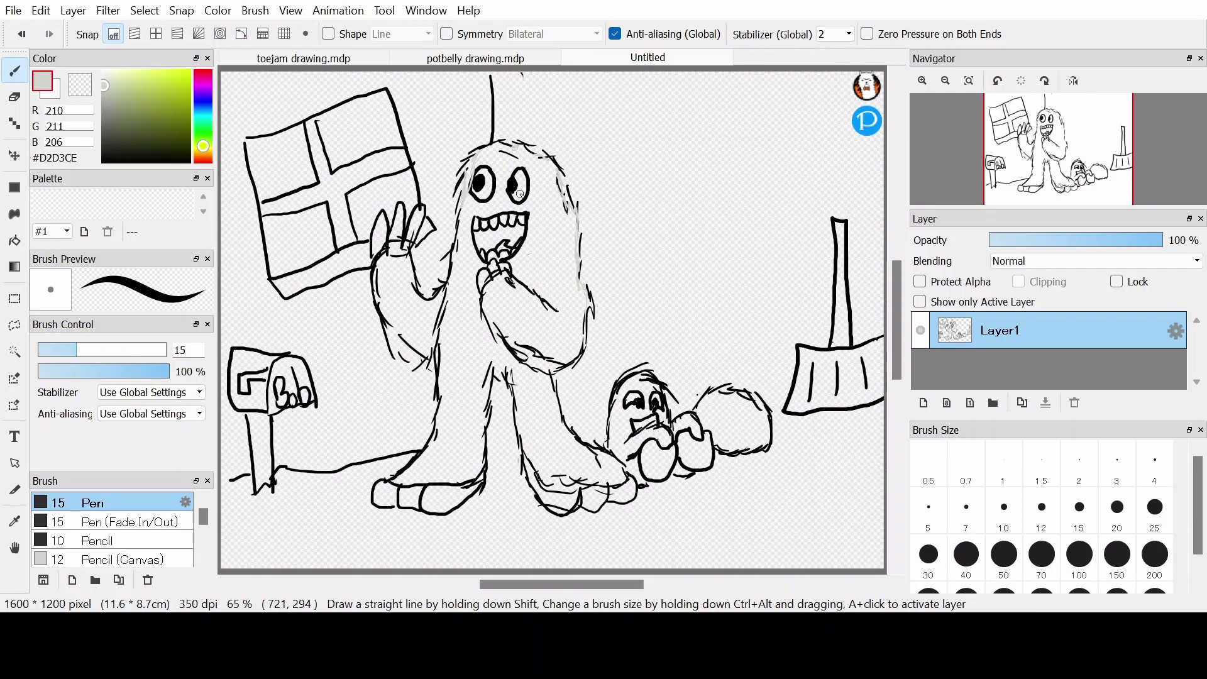
key("ctrl")
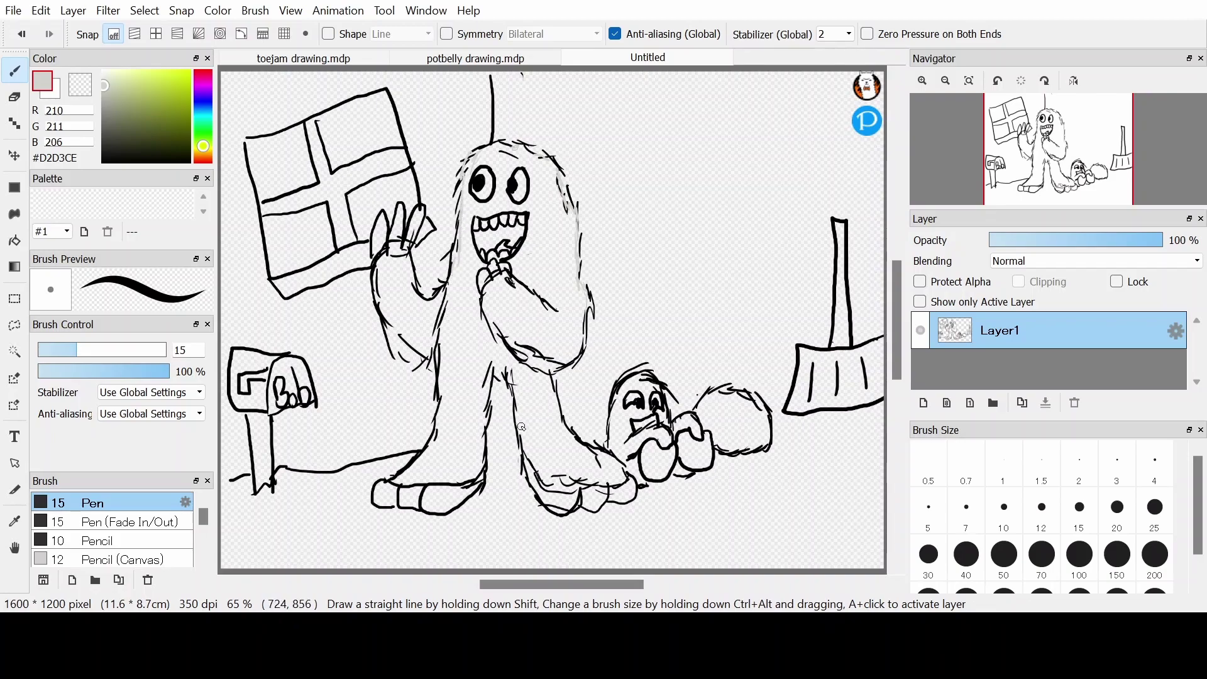
left_click_drag(500, 372, 513, 371)
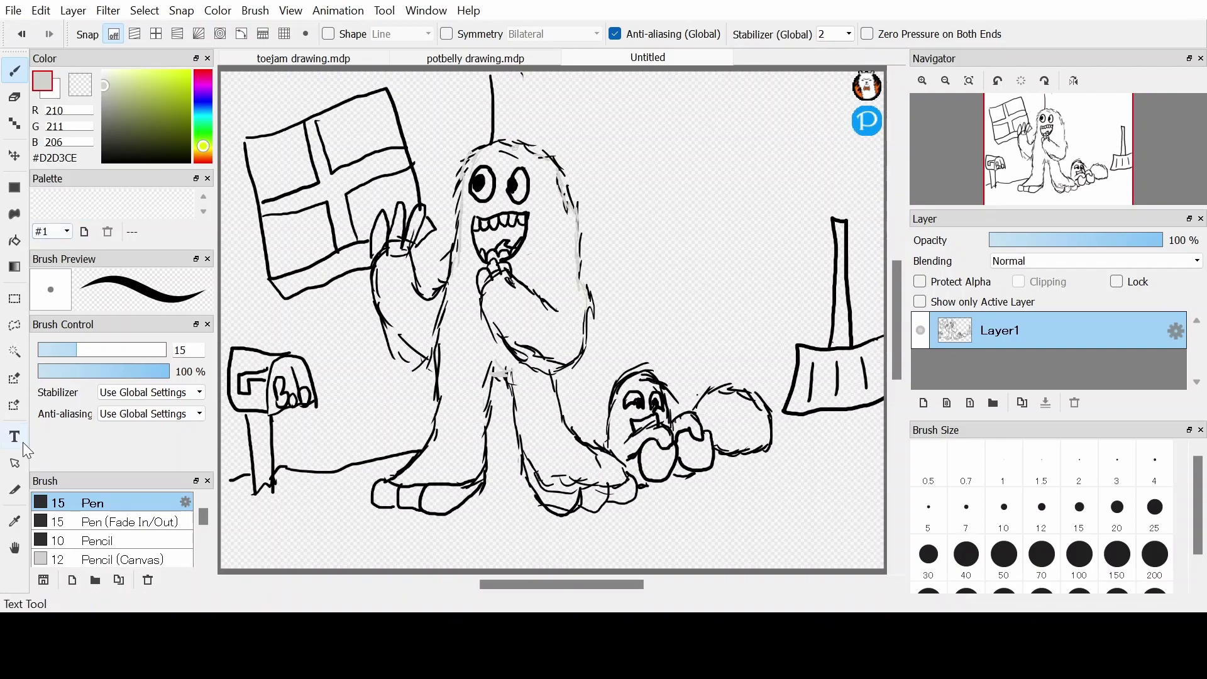
- Try to bucket-fill the large creature's body with the light gray
left_click(14, 241)
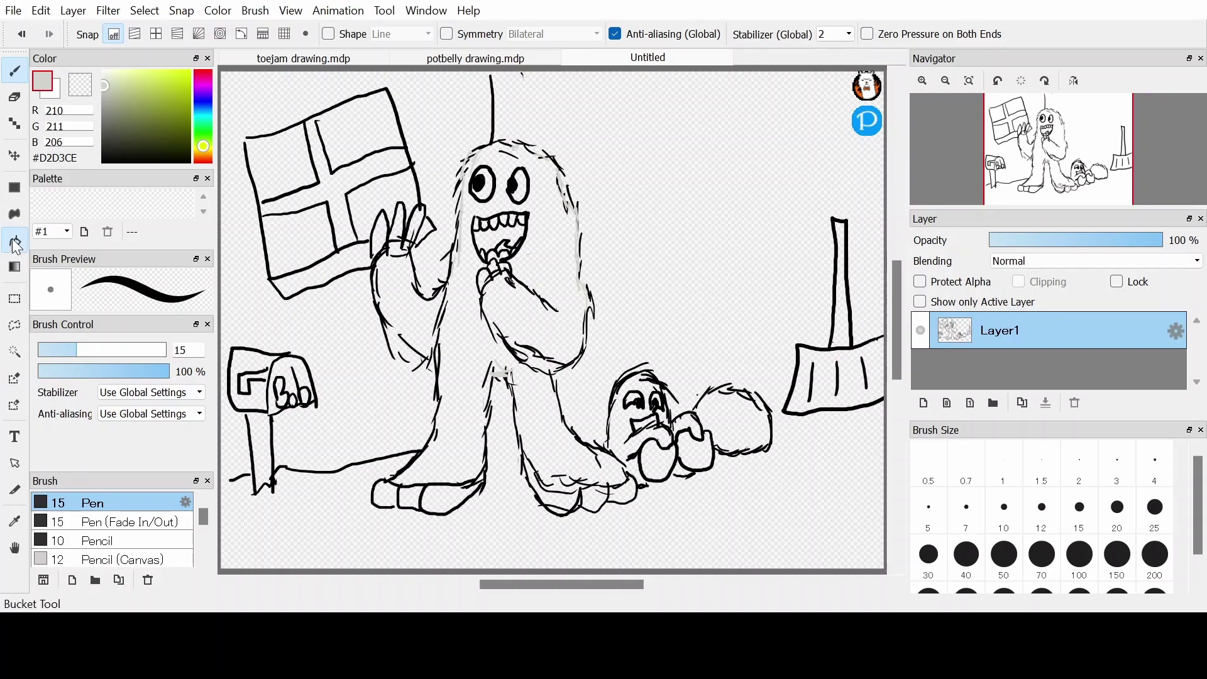
left_click(471, 344)
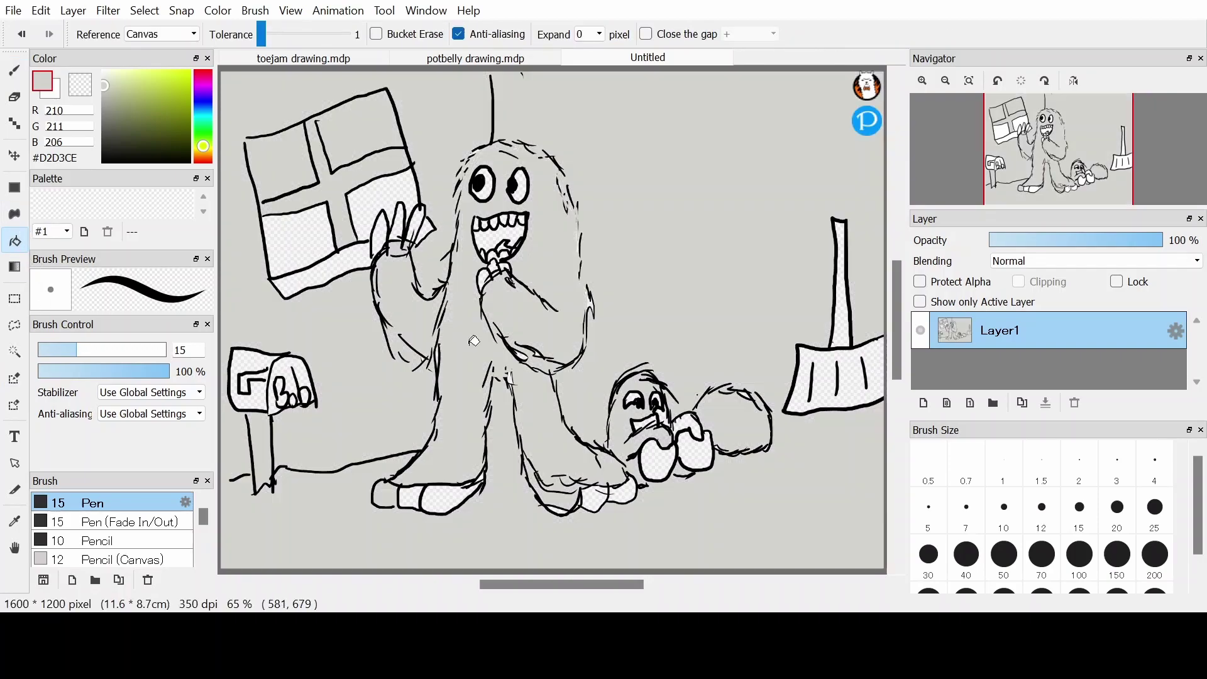
key("ctrl+z")
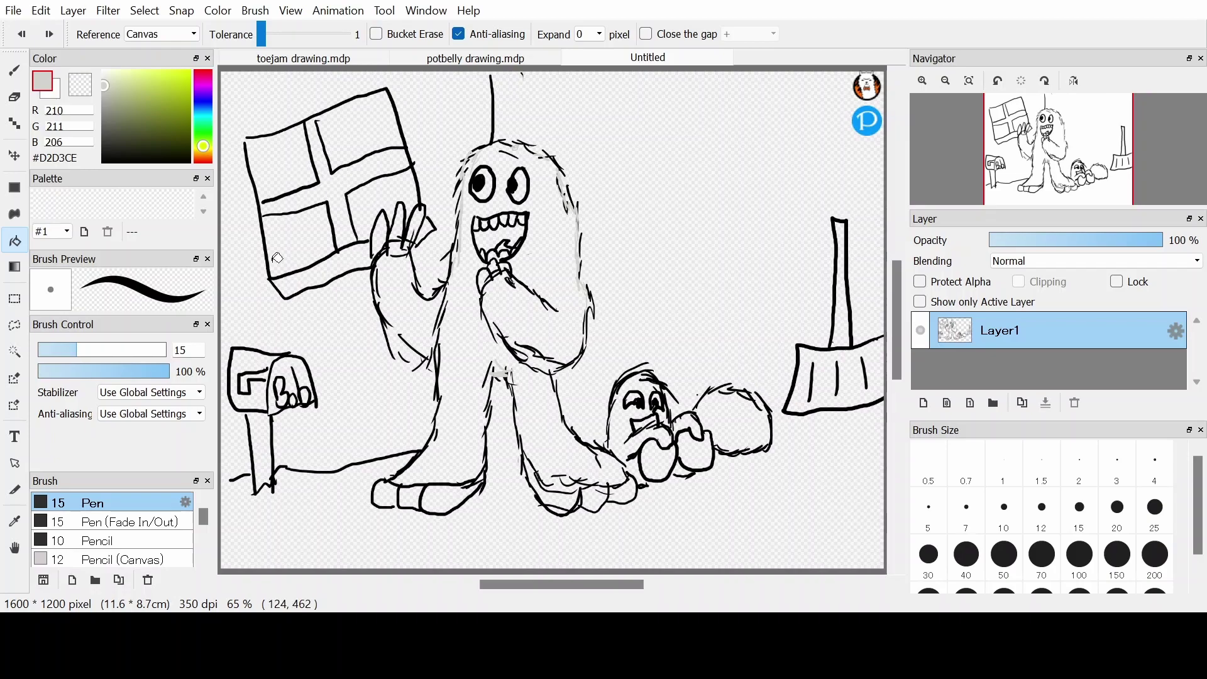
- Bucket-fill both of the large creature's eyes around the pupils with yellow #EBE070
left_click_drag(159, 72, 146, 75)
left_click_drag(205, 146, 204, 154)
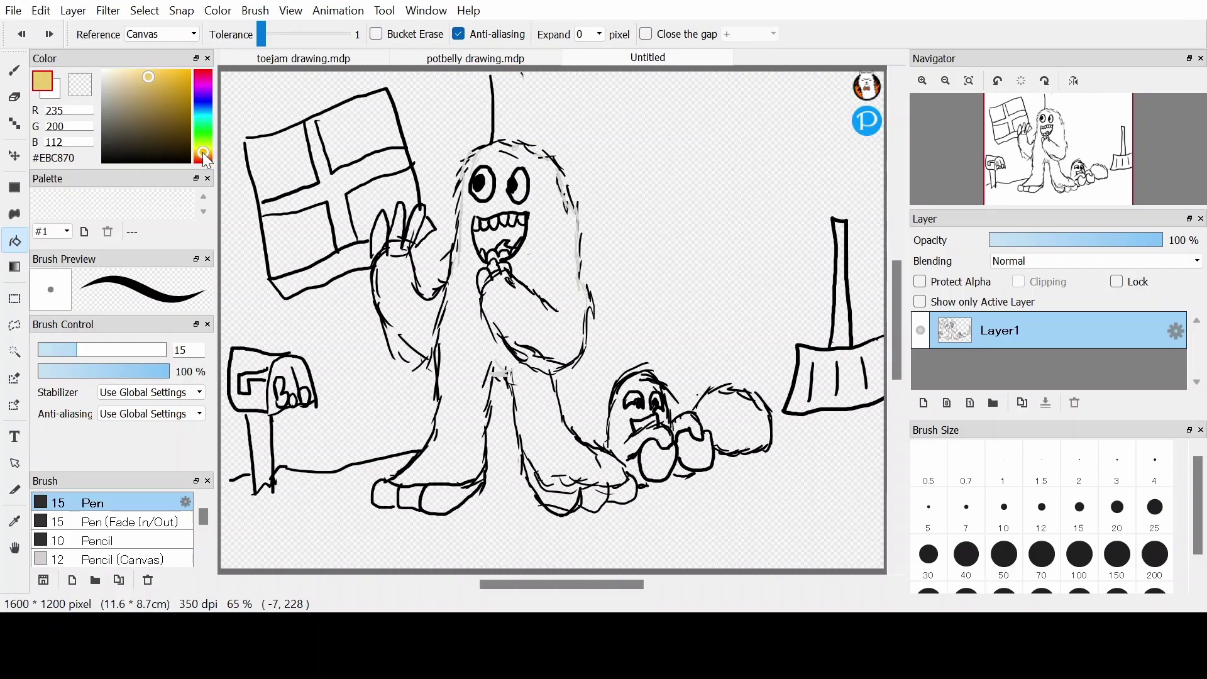
left_click(493, 187)
key("ctrl+z")
left_click(203, 150)
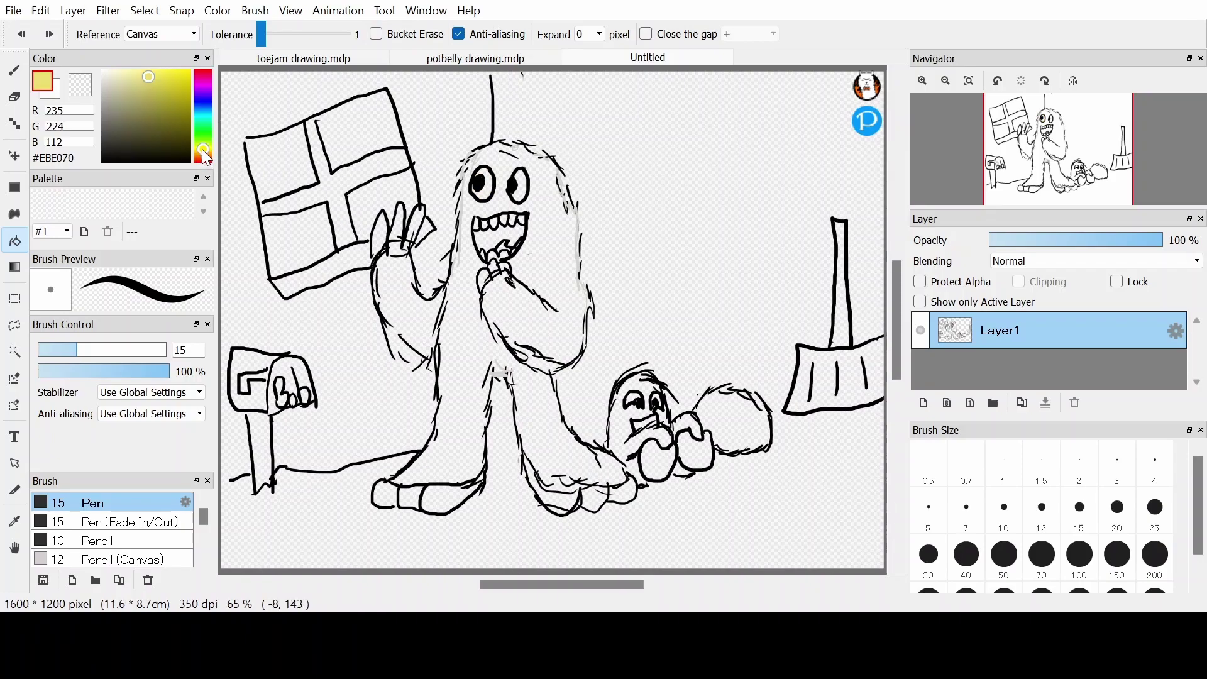
left_click(490, 190)
left_click(526, 184)
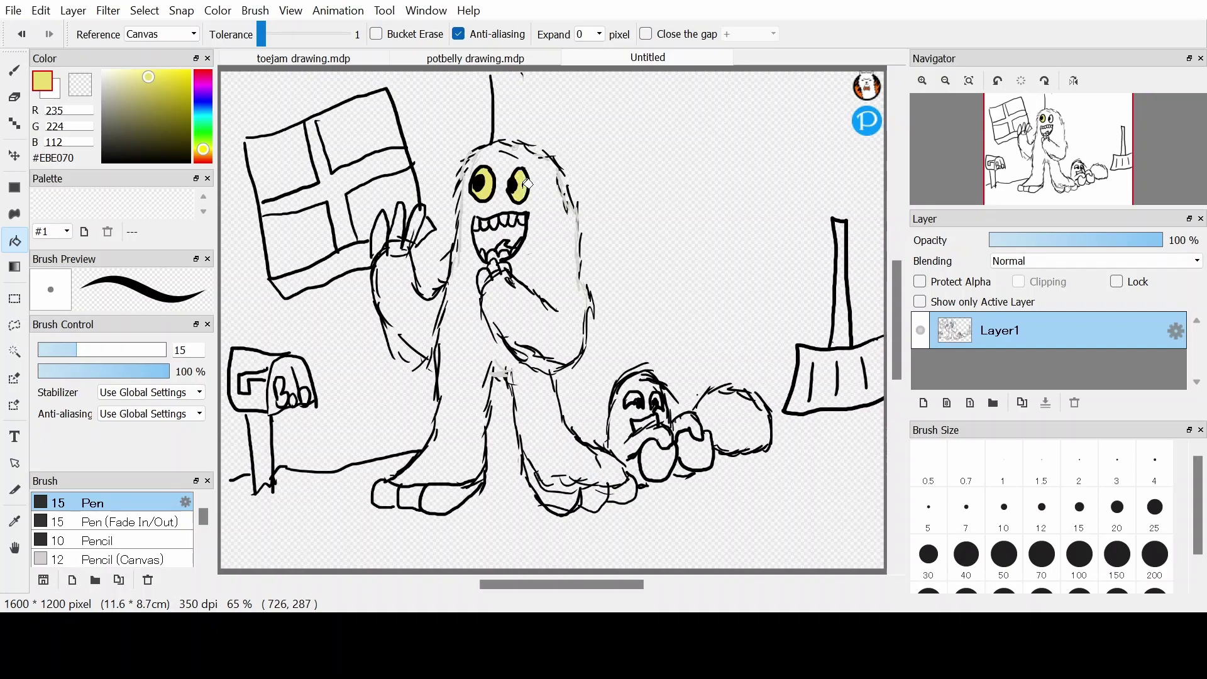
- Fill the small creature's half-closed eyes with the same yellow, undoing the stray recoloring of its outline
left_click(634, 398)
left_click(661, 393)
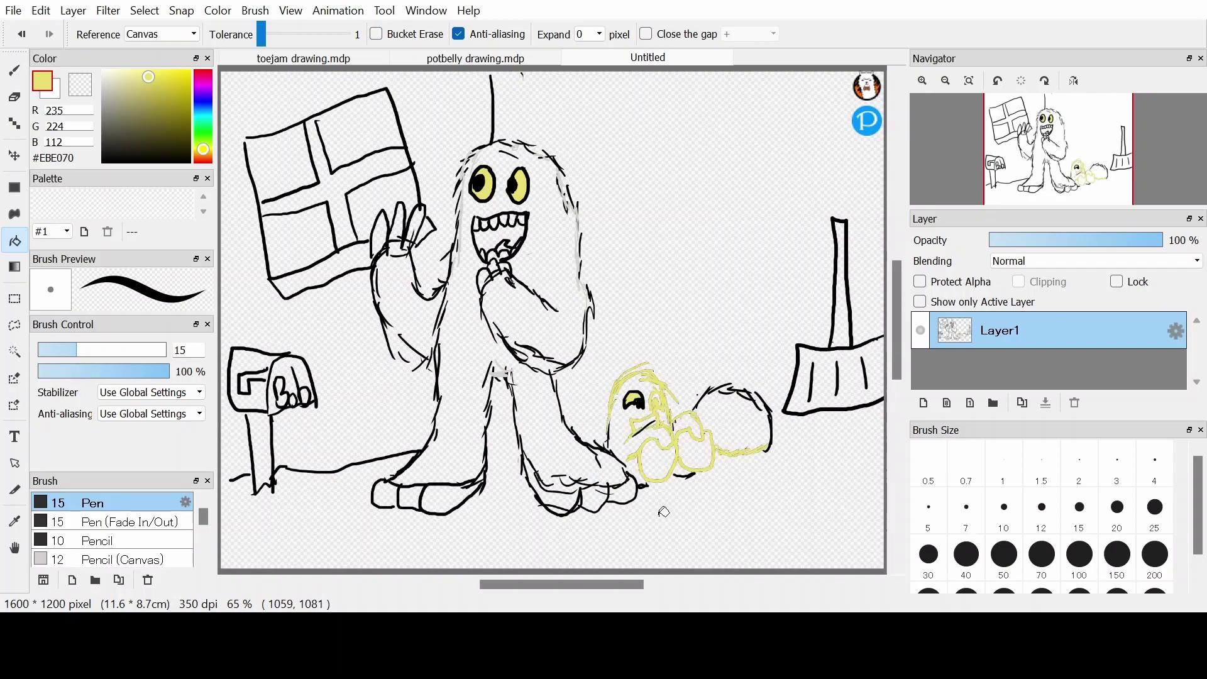
key("ctrl+z")
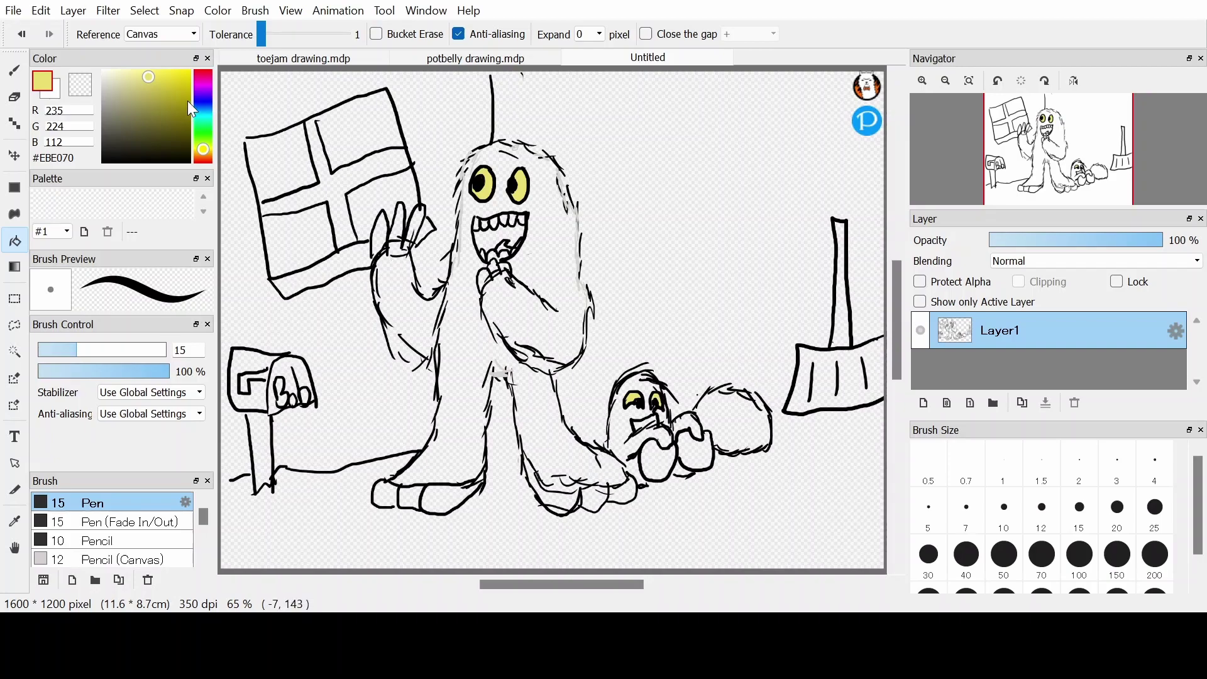
- Try filling the large creature's left foot and raised fingers with pink #E8B9E5
left_click(203, 85)
left_click_drag(142, 78, 118, 78)
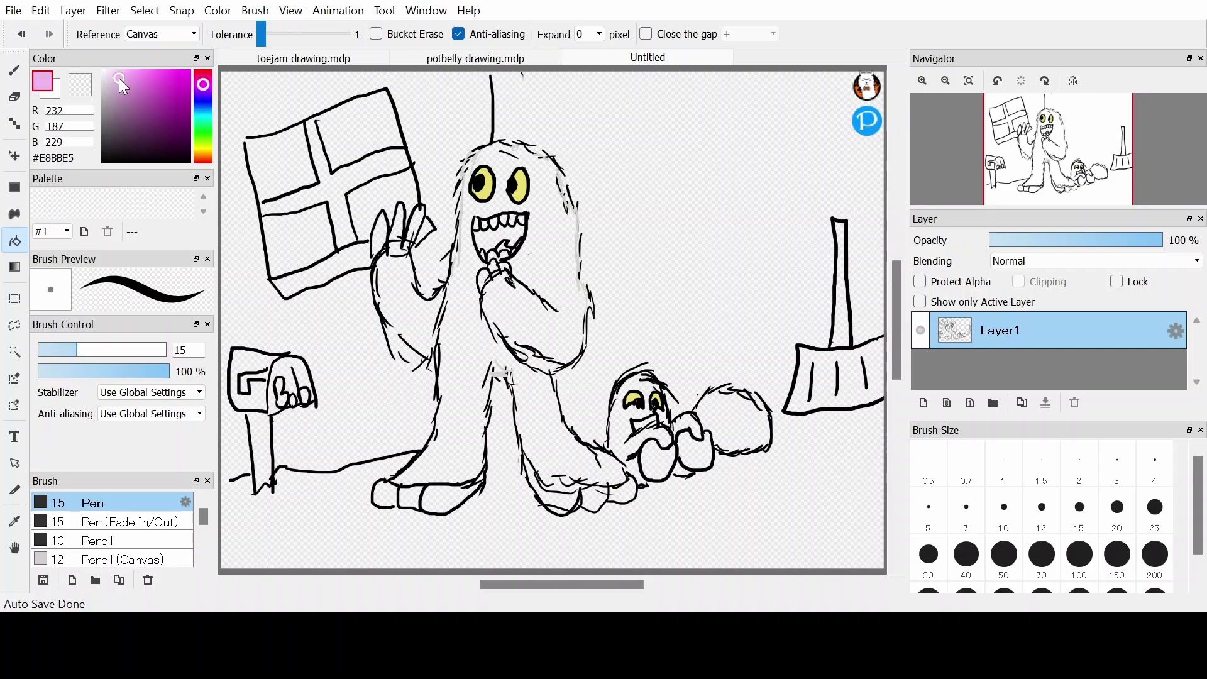
left_click(448, 507)
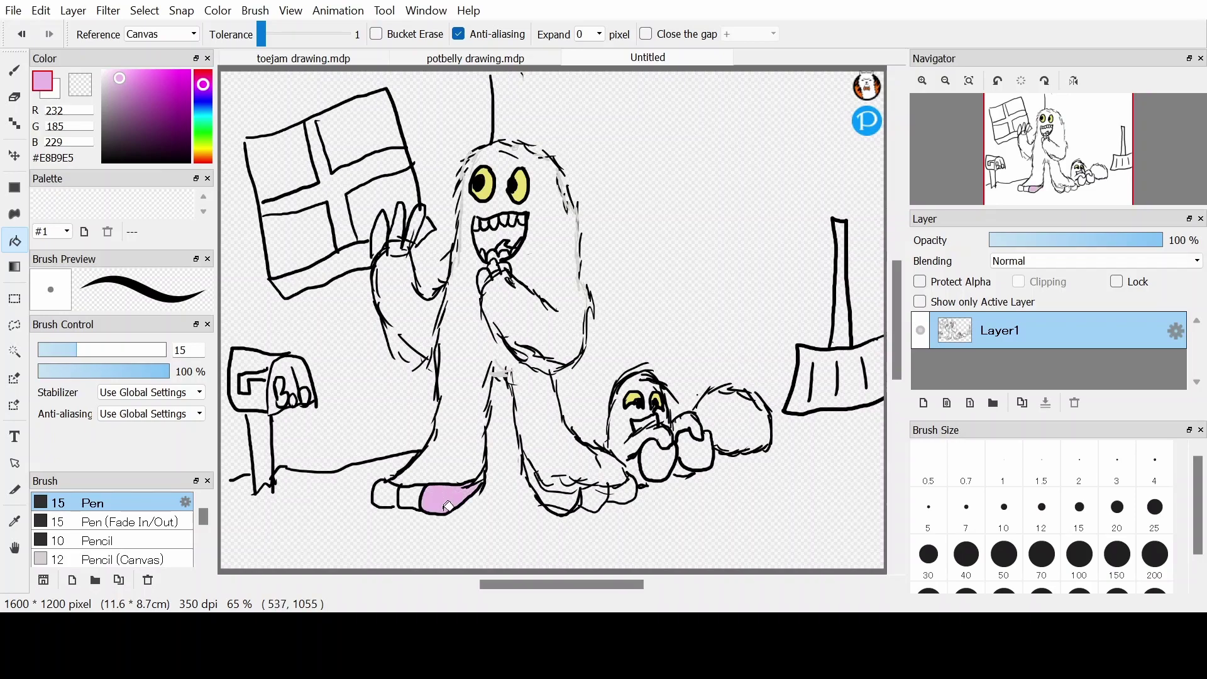
left_click(410, 499)
left_click(391, 237)
left_click(398, 223)
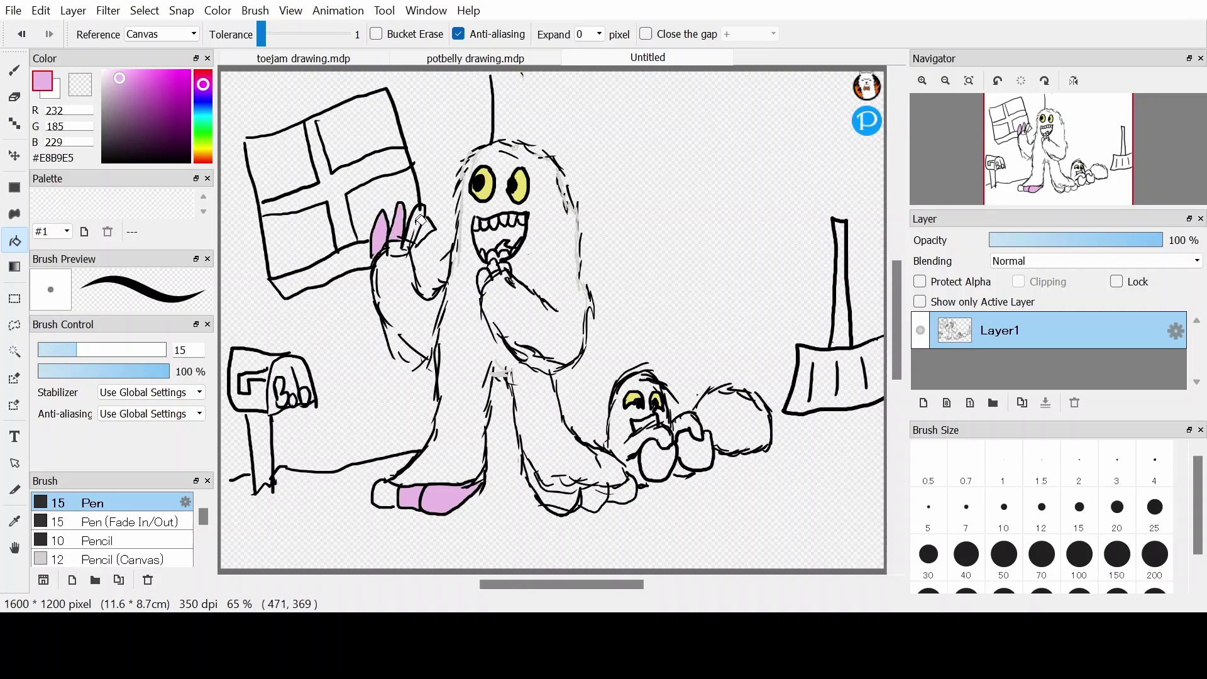
key("ctrl+z")
key("ctrl+z")
key("ctrl+z")
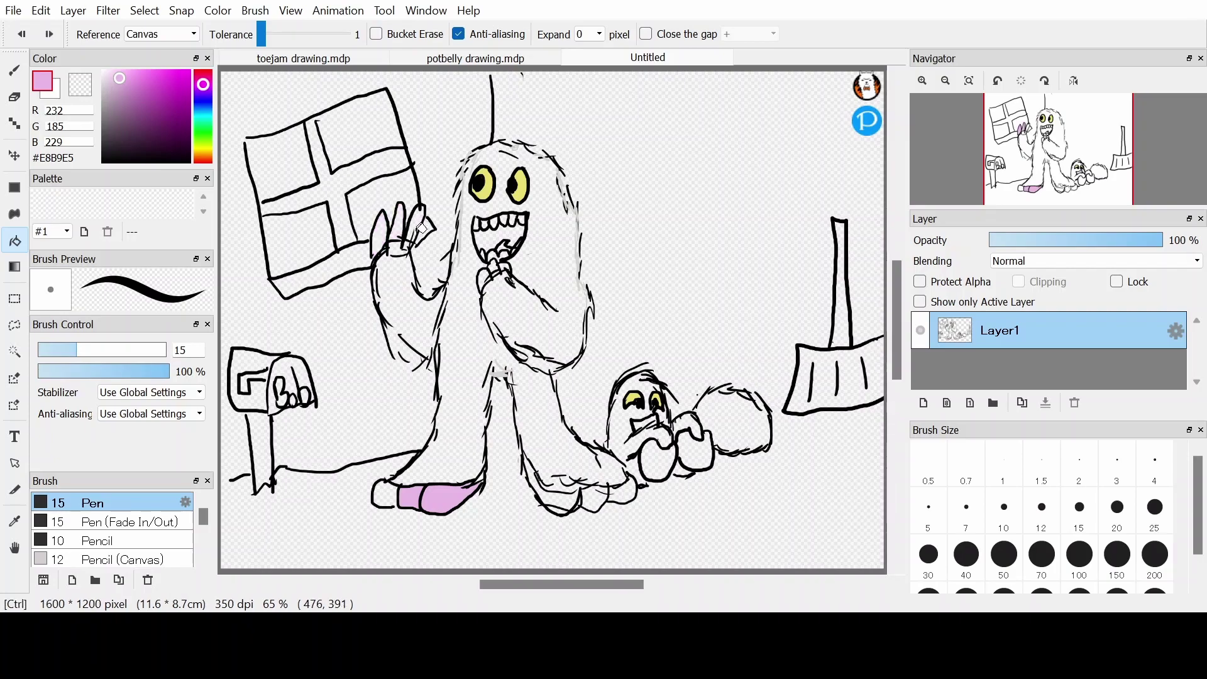
key("ctrl+z")
key("ctrl+z")
- Fill two sections of the large creature's left foot and the outer toes of its right foot with lighter pink #E9C0E7
left_click(112, 78)
left_click_drag(112, 78, 117, 77)
left_click(451, 492)
left_click(411, 494)
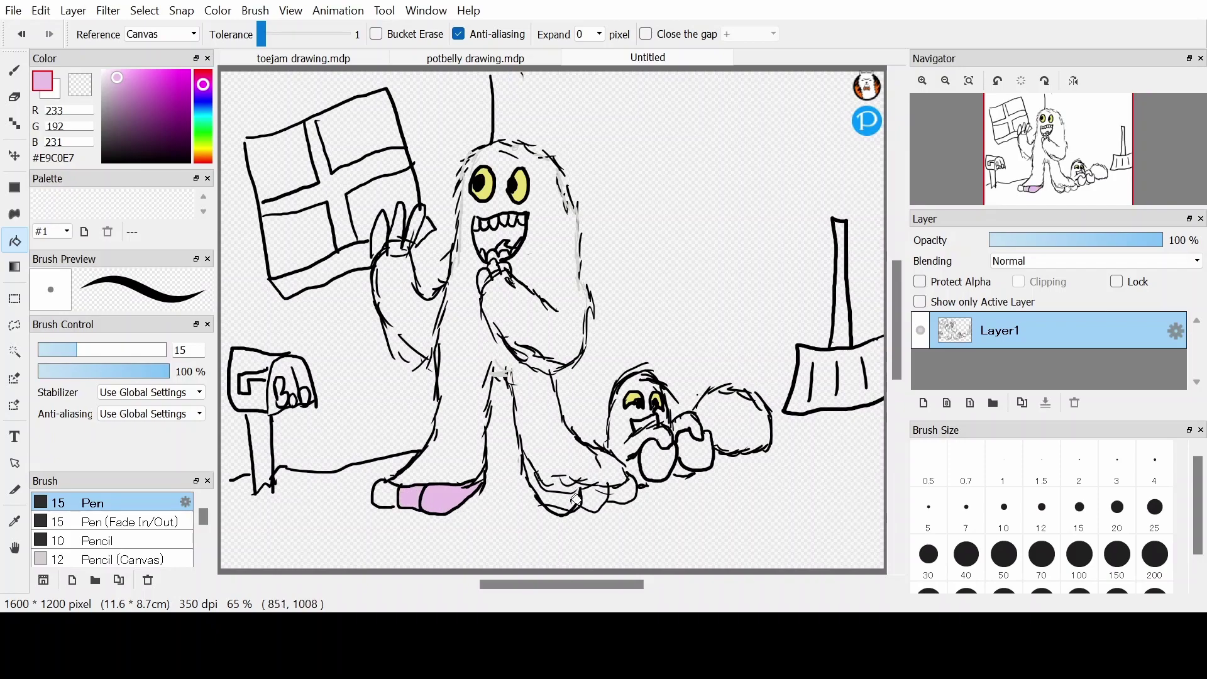
left_click(626, 493)
left_click(598, 498)
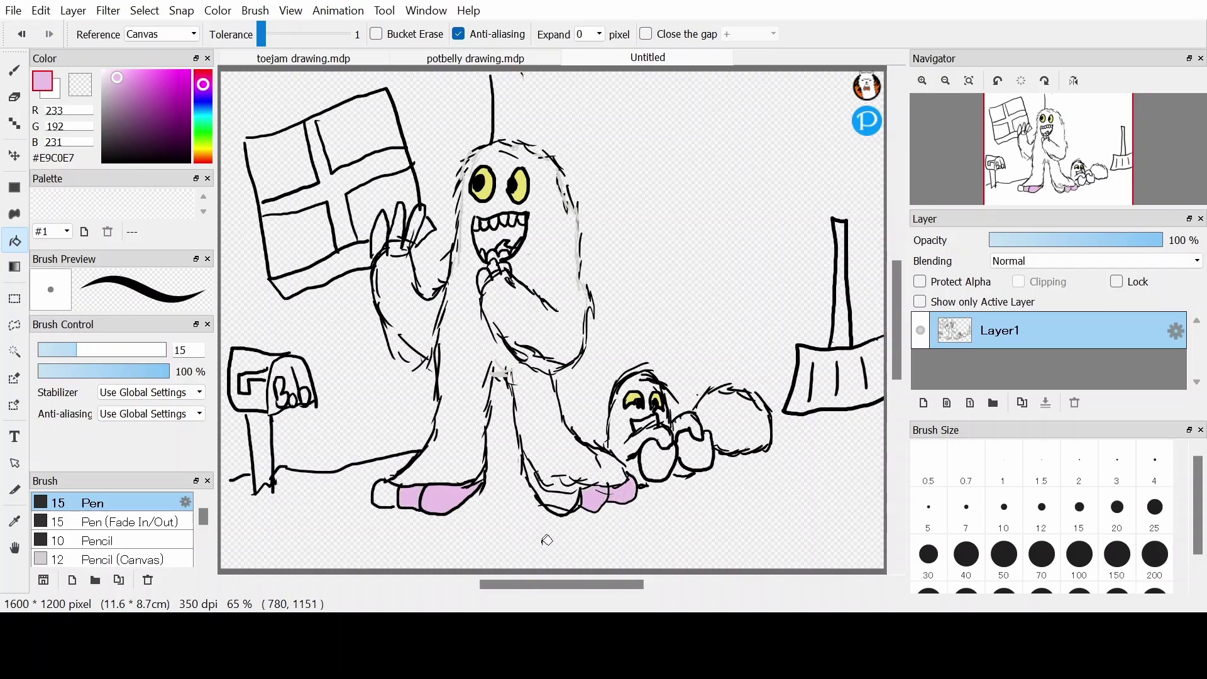
- Fill the fingers at the mouth, the small creature's feet and two fingers of the raised hand with the same pink
left_click(485, 277)
left_click(664, 448)
left_click(699, 449)
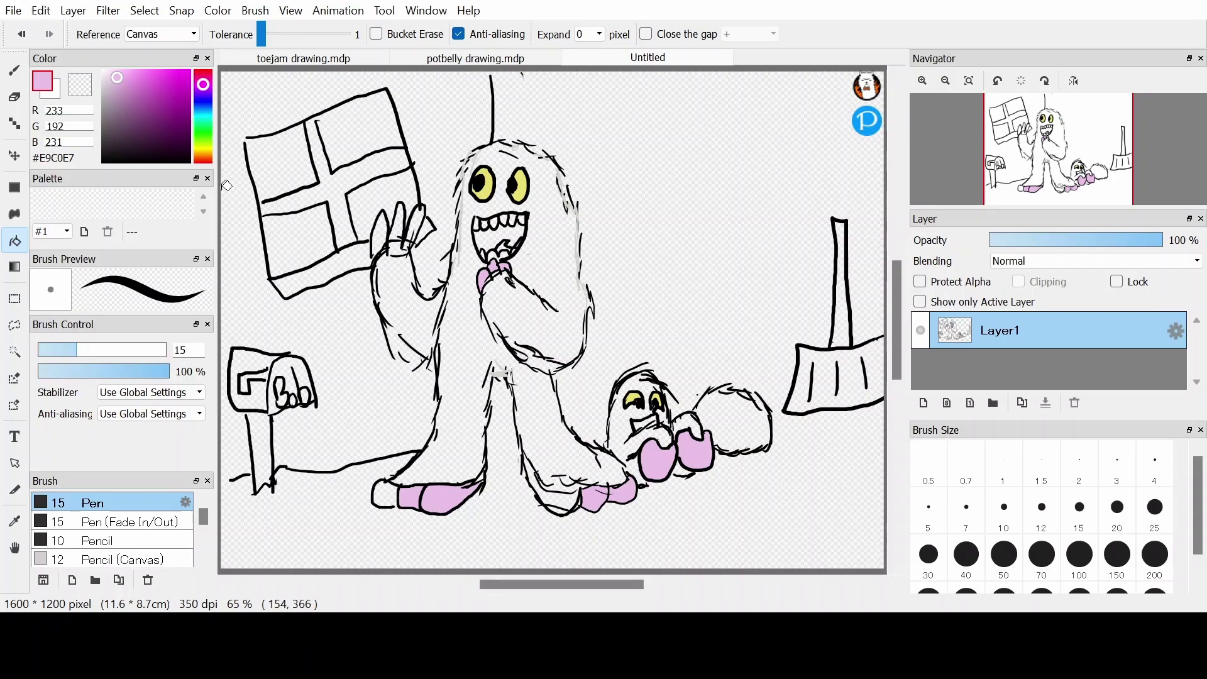
left_click(396, 231)
left_click(400, 214)
left_click(416, 225)
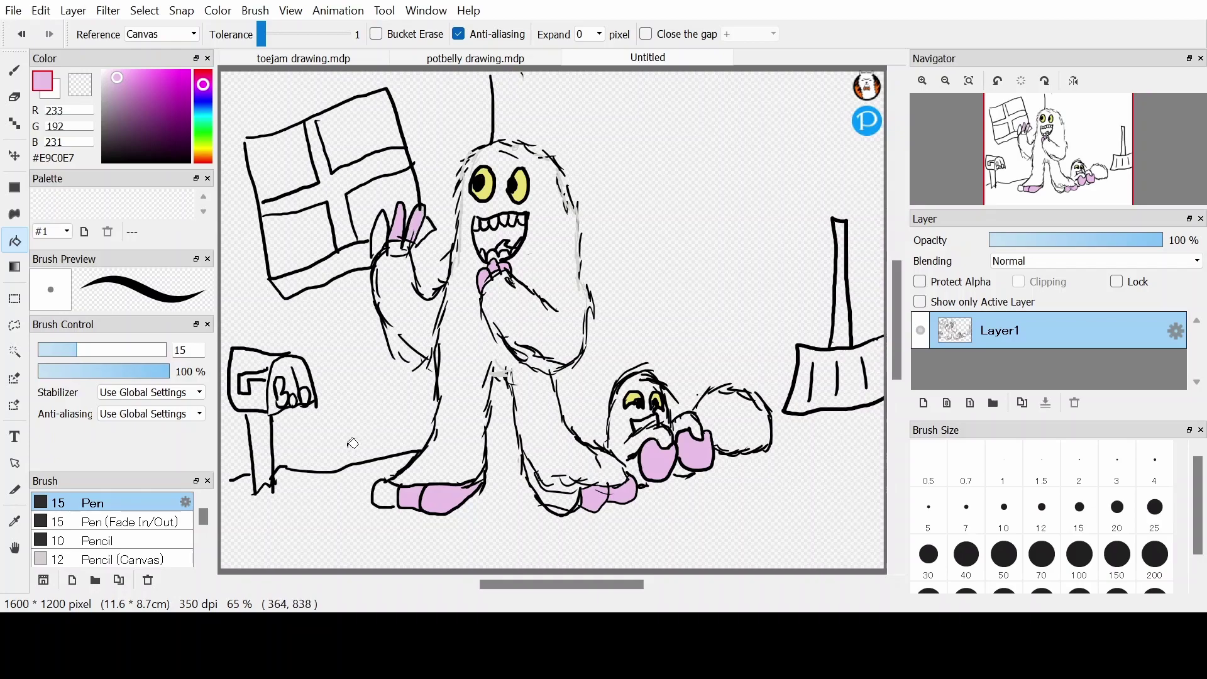
- Close the outline gaps in black, and fill the remaining left toe, right foot and raised finger with the foot's sampled pink #E9C0E7
left_click(103, 161)
left_click(14, 71)
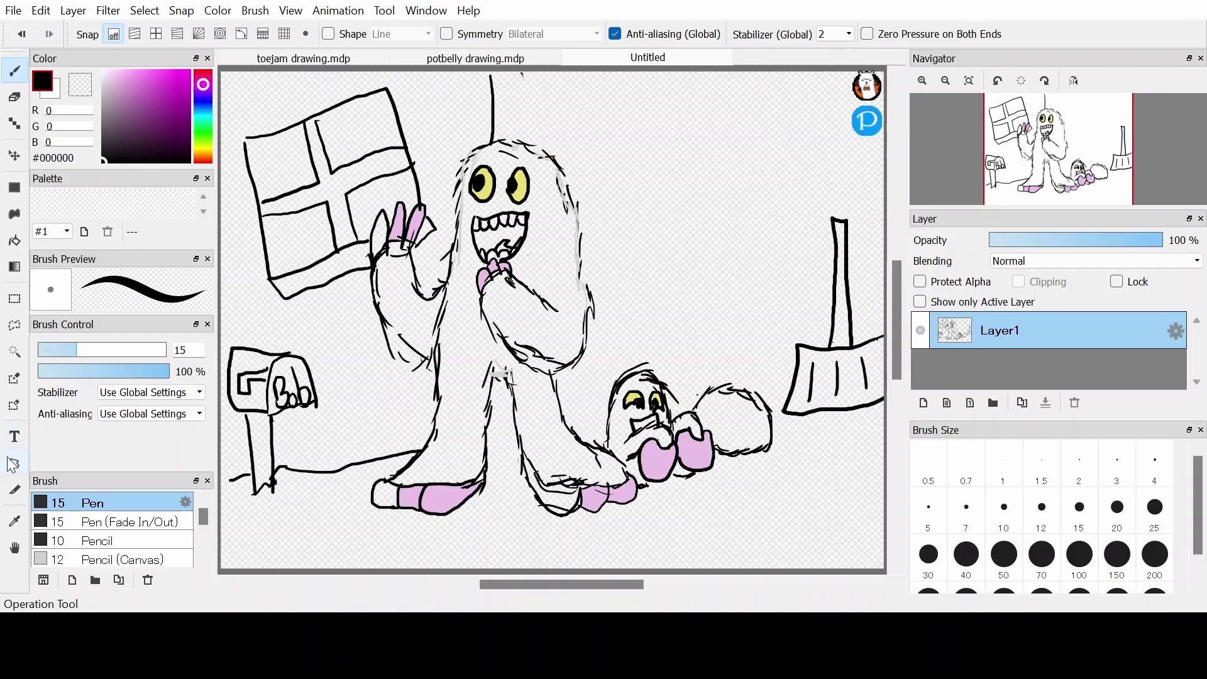
left_click(14, 521)
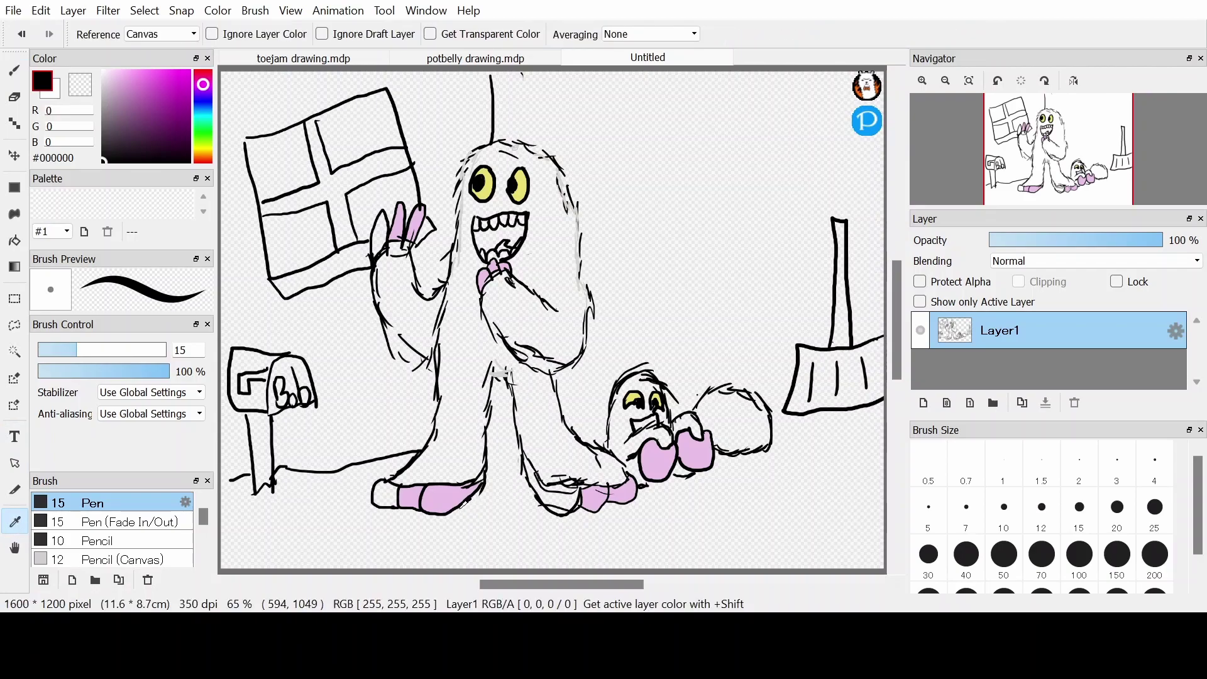
left_click(458, 490)
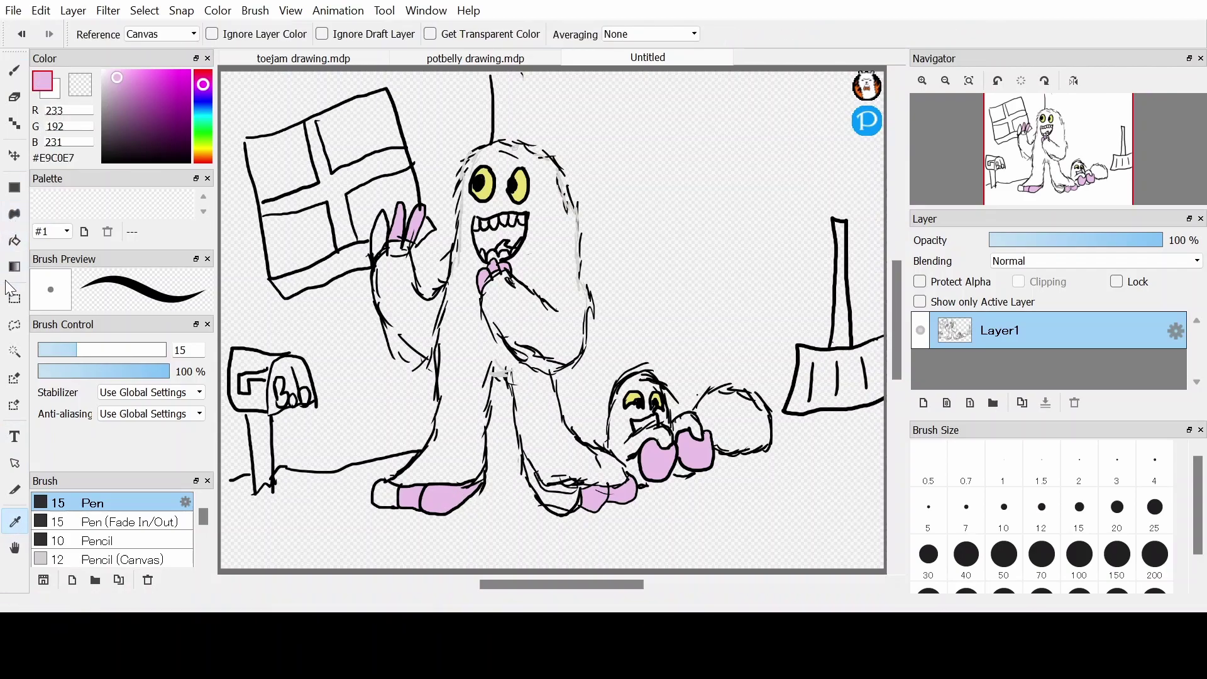
left_click(15, 240)
left_click(387, 494)
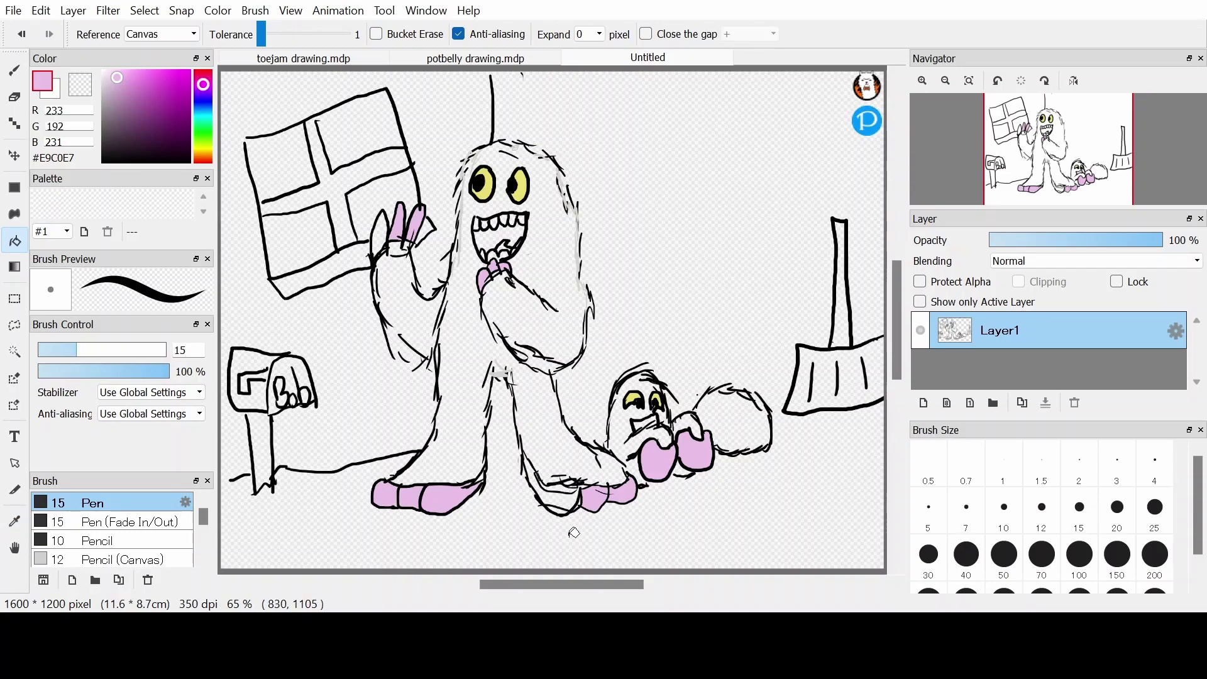
left_click(571, 490)
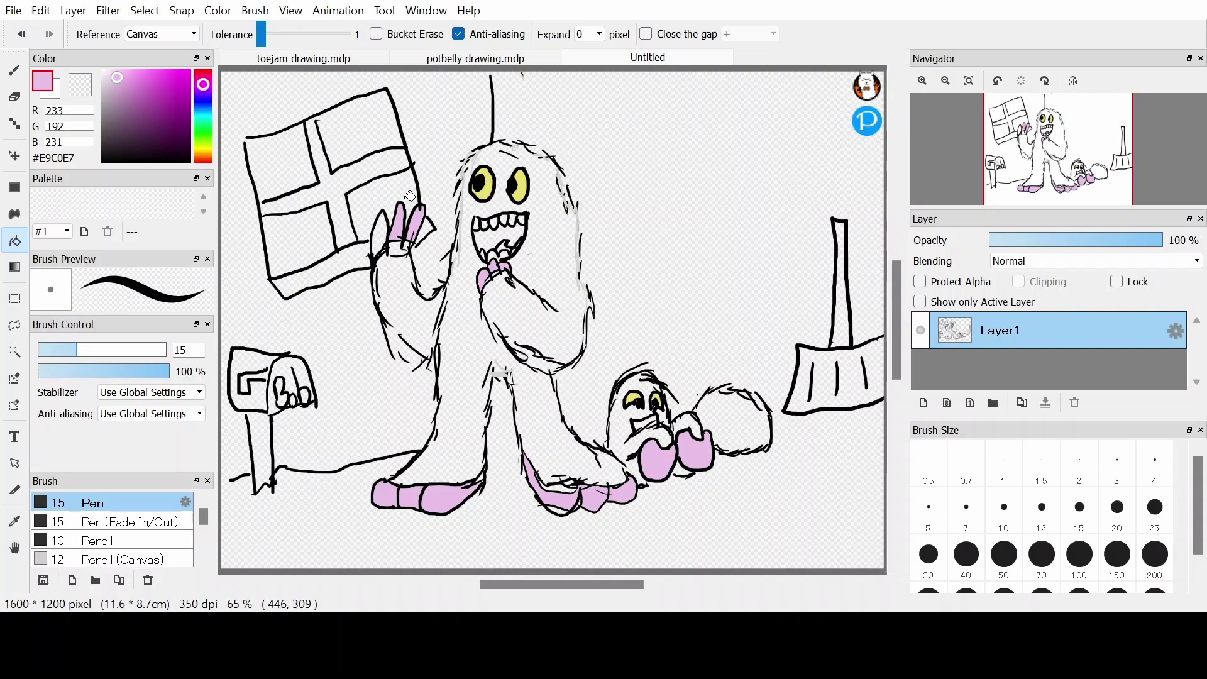
left_click(381, 242)
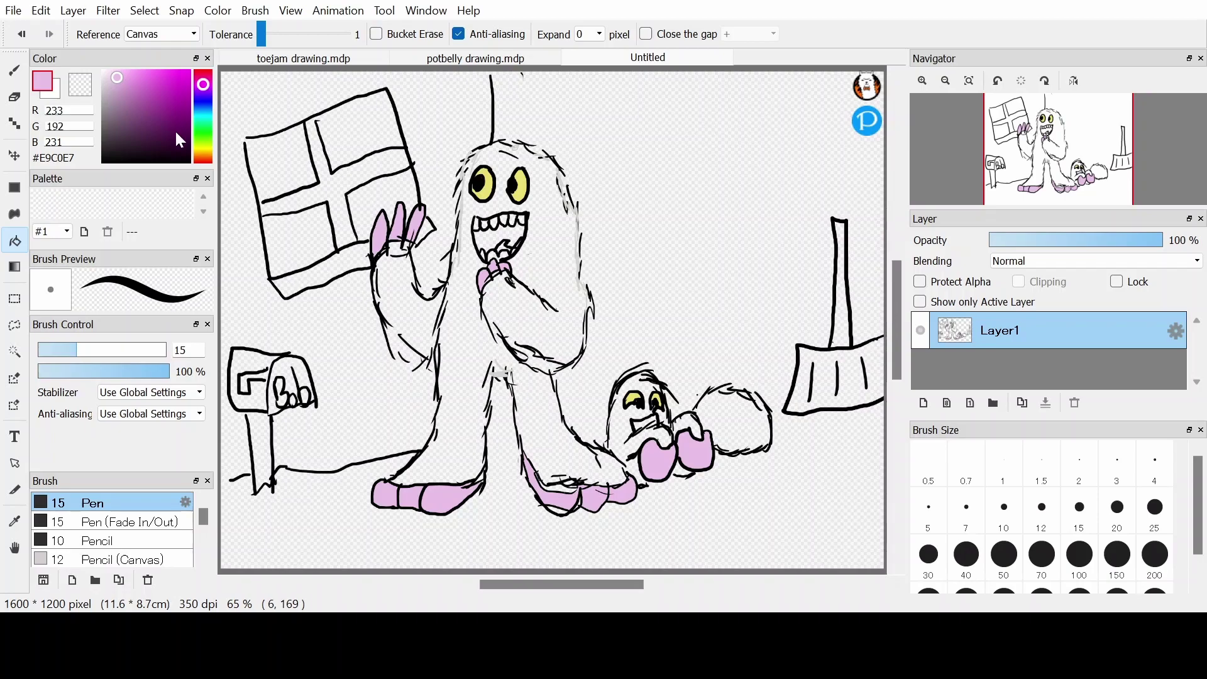
- Fill the inside of the large creature's mouth with dark brownish red #864A4A
left_click(202, 72)
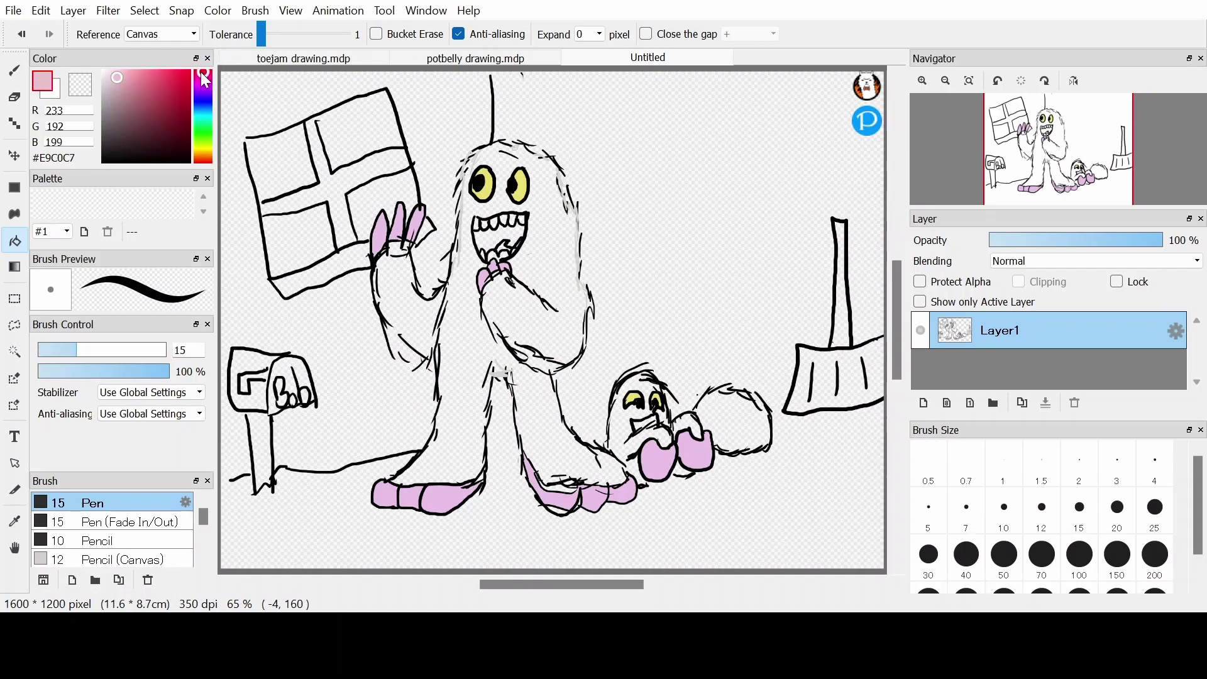
left_click(145, 126)
mouse_move(145, 126)
left_mouse_down()
mouse_move(134, 107)
mouse_move(141, 114)
left_mouse_up()
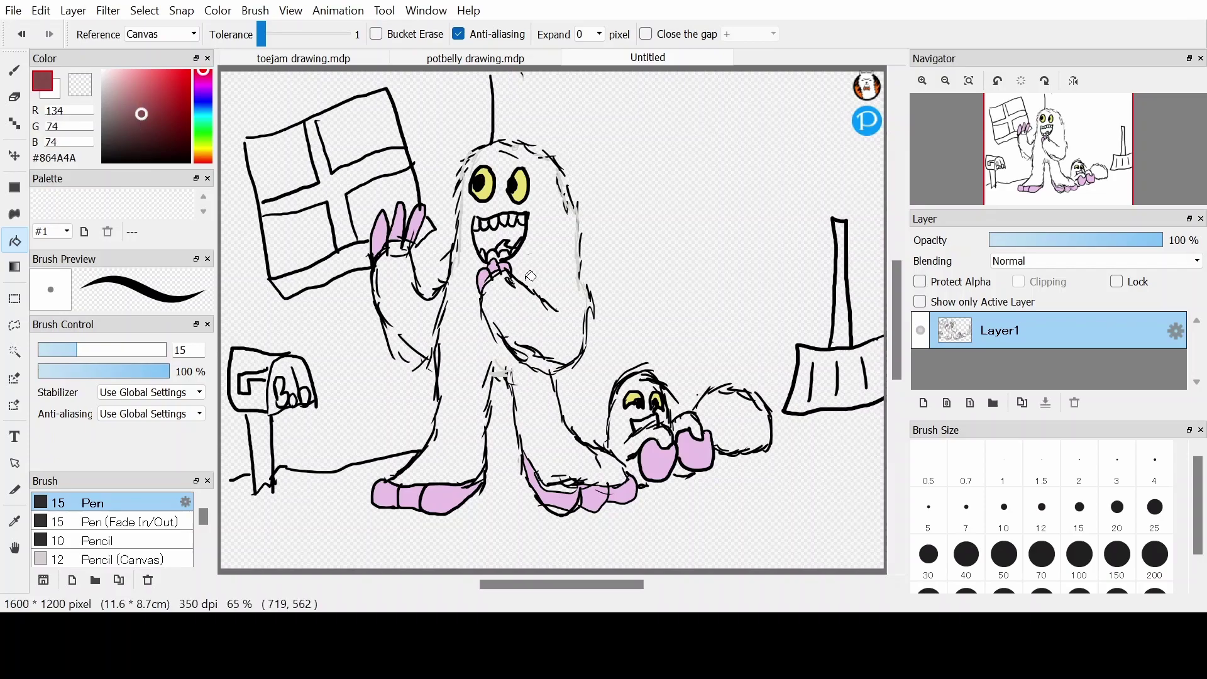
left_click(499, 239)
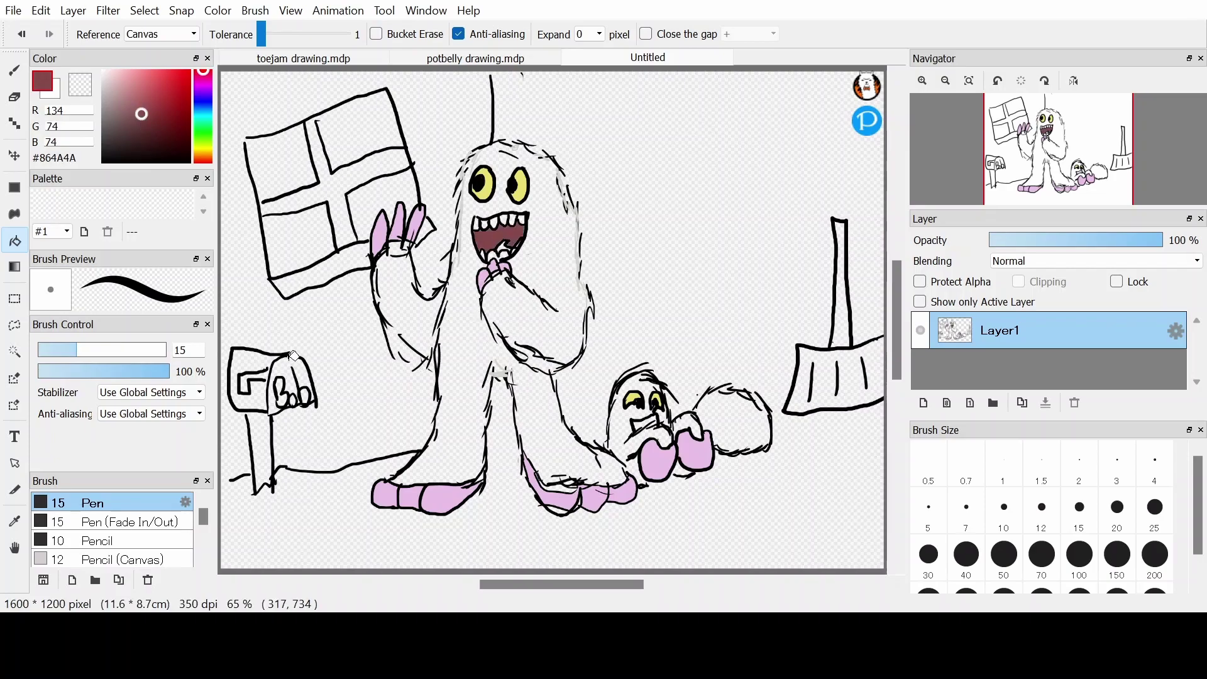
- Try filling the background with pale teal #C6EDEB, and undo the fill
left_click_drag(130, 130, 133, 127)
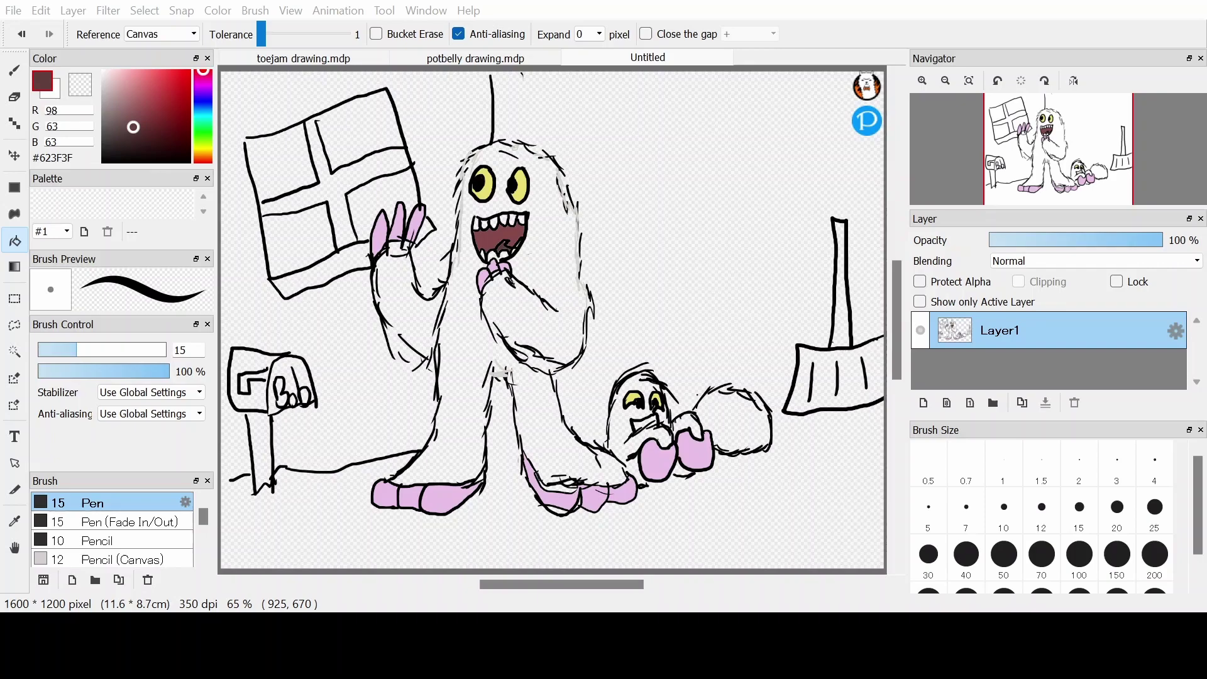
left_click(204, 116)
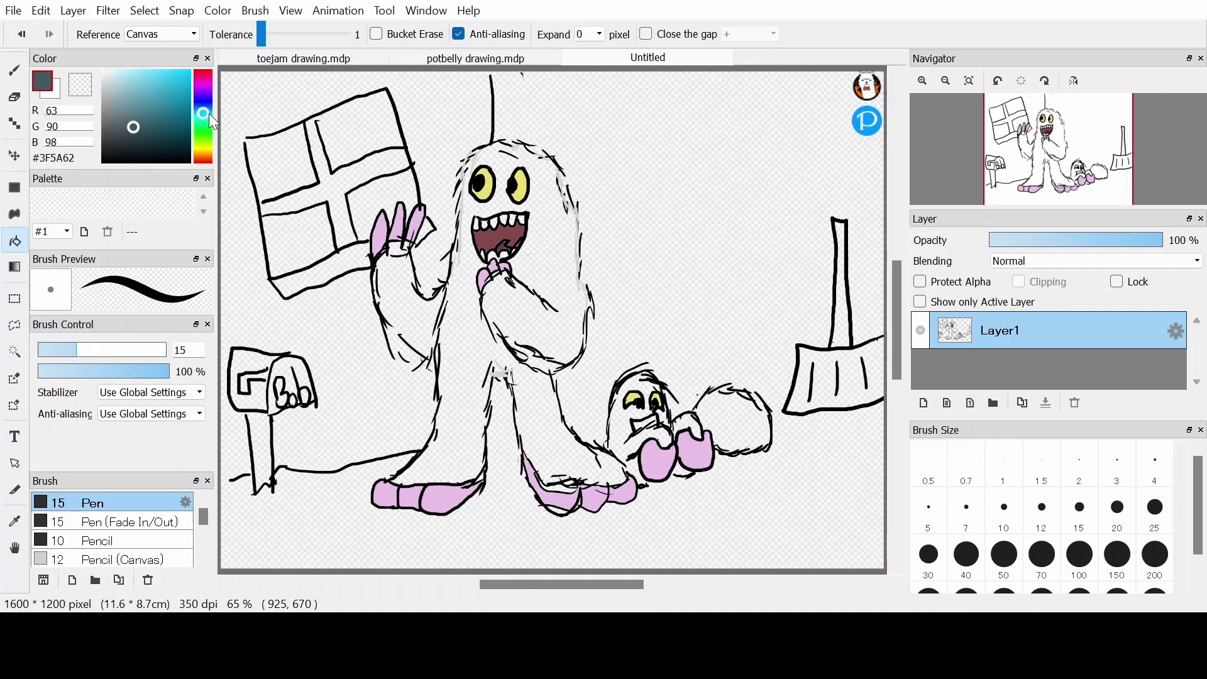
left_click(119, 88)
left_click_drag(118, 88, 116, 76)
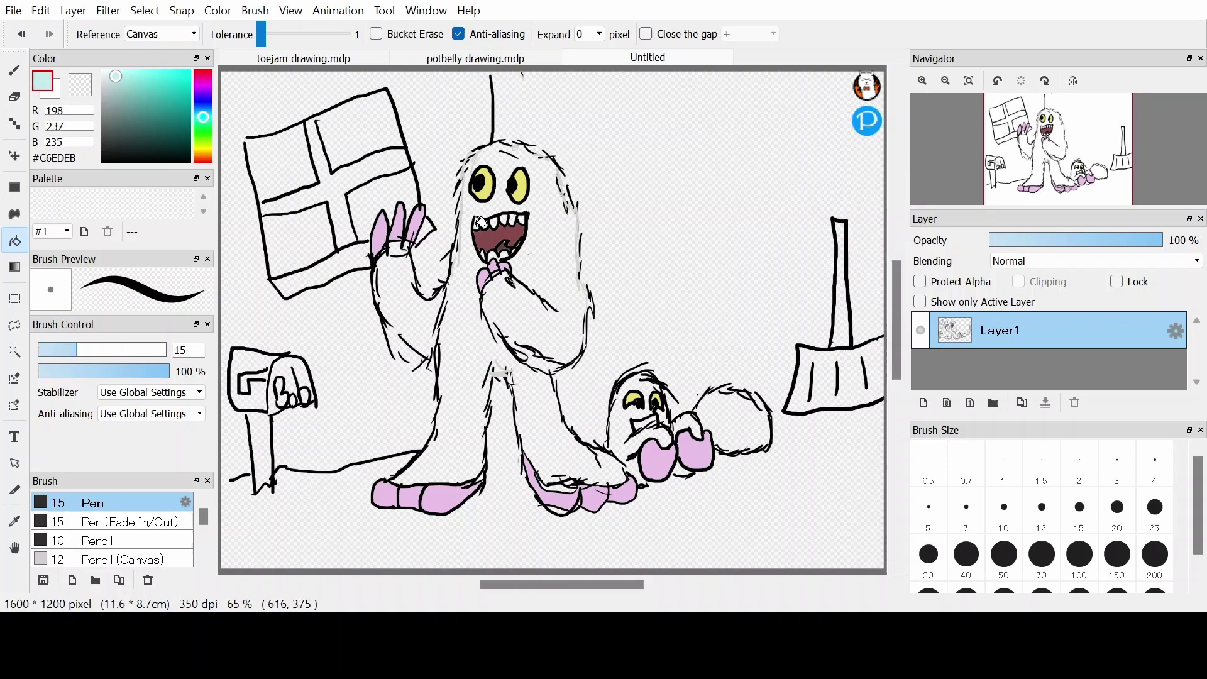
left_click(643, 292)
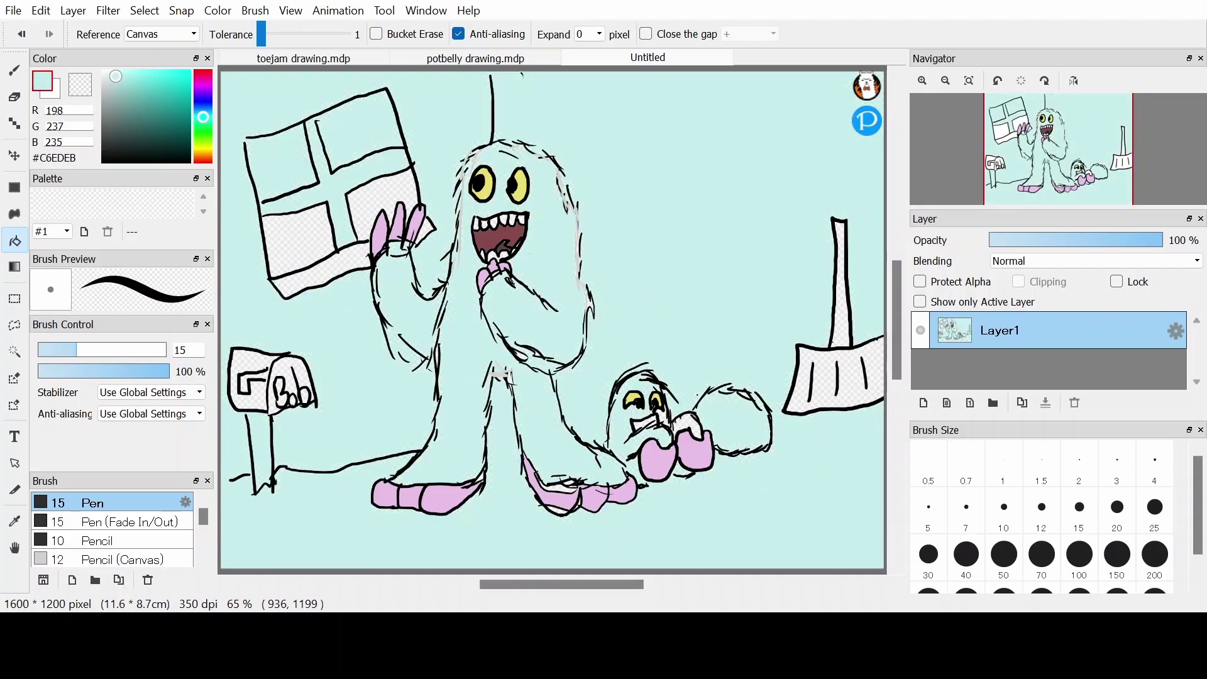
key("ctrl+z")
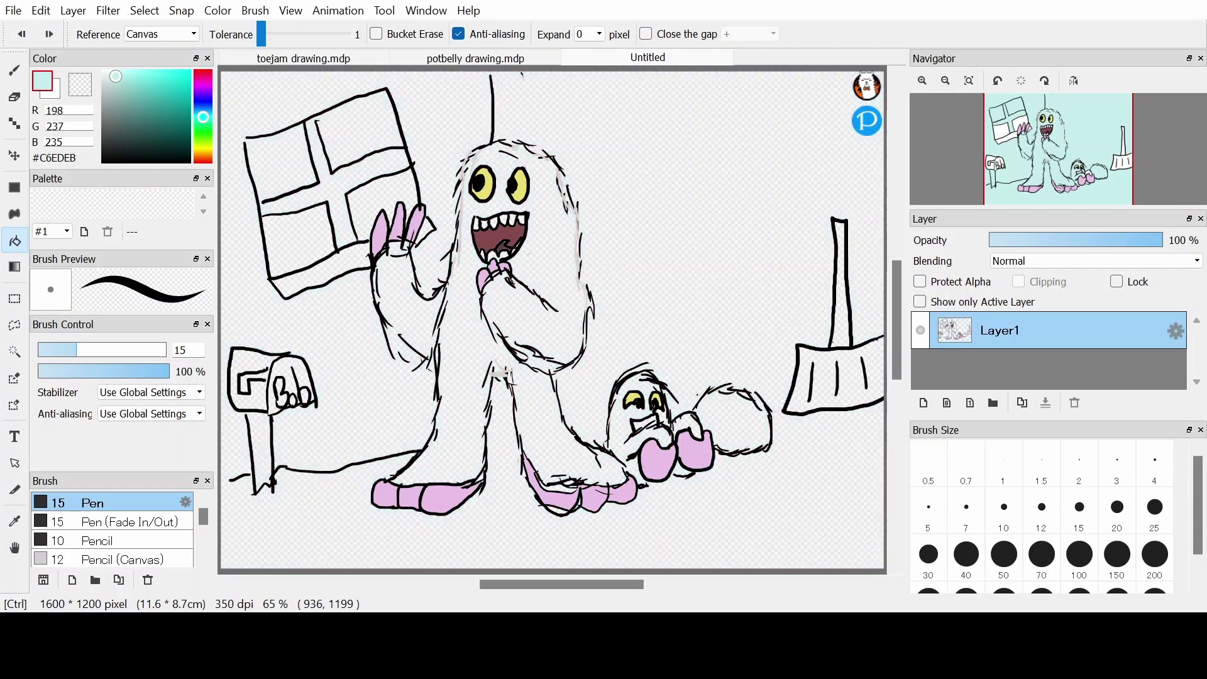
- Try background fills in greyish teal #CEDDDC and lighter teal #DDF5F3, undoing each one
left_click_drag(115, 75, 108, 82)
left_click(673, 238)
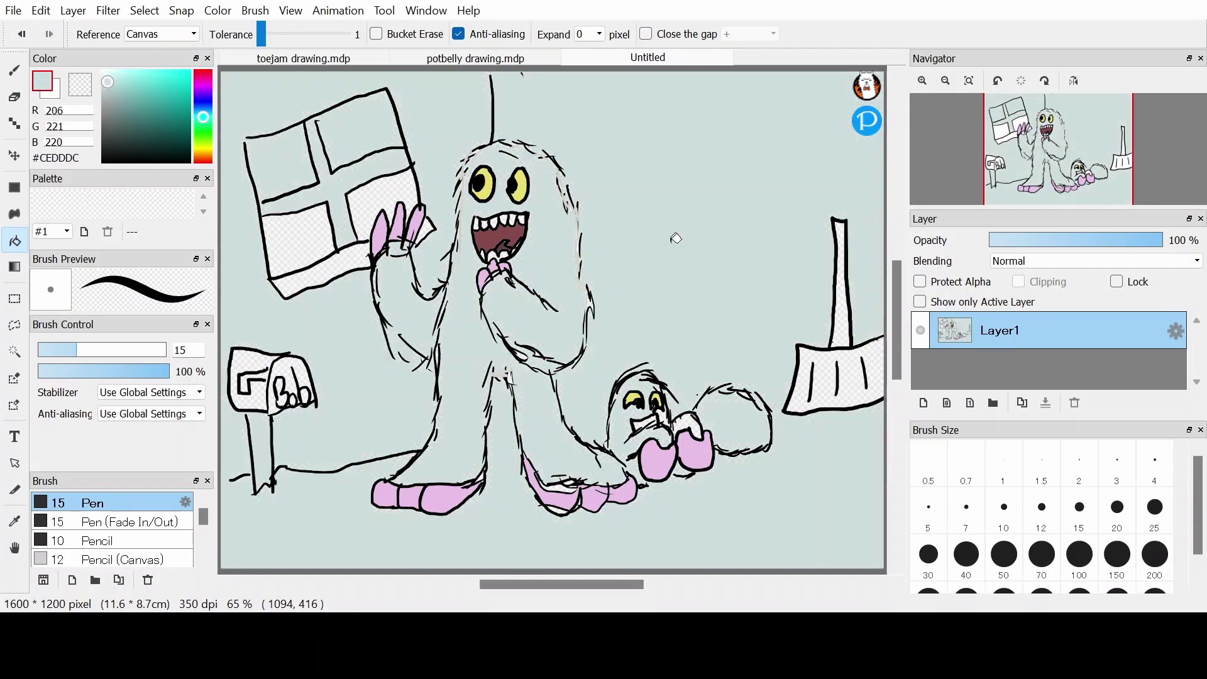
key("ctrl+z")
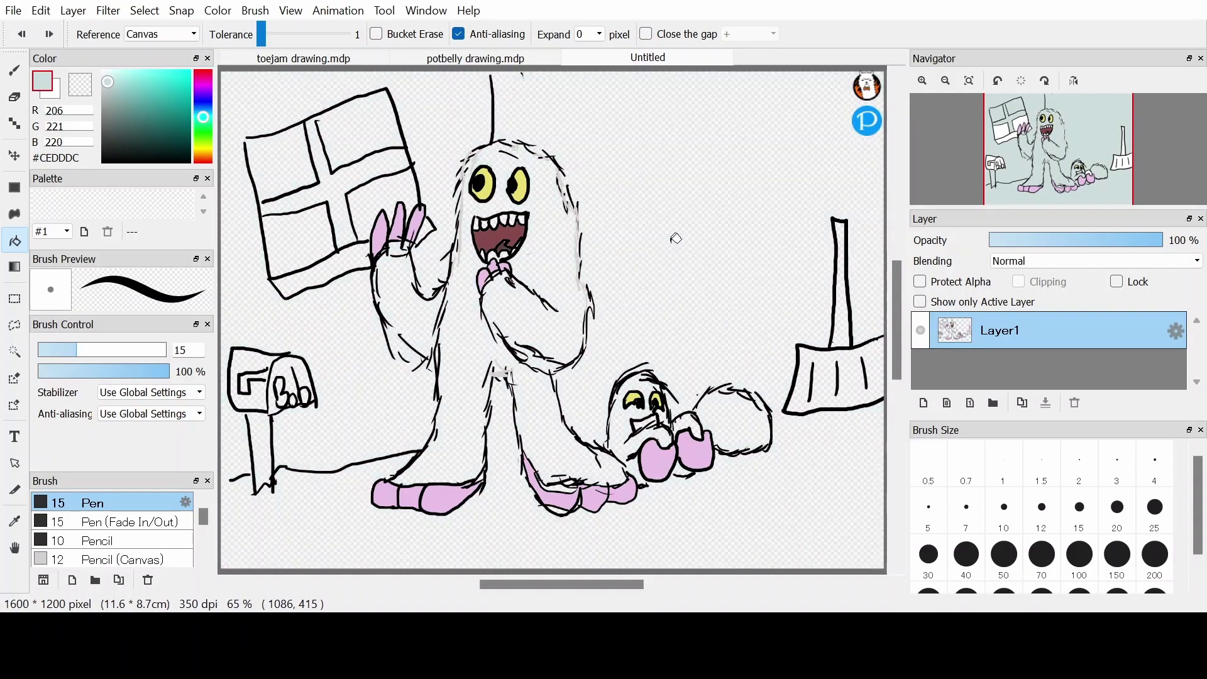
left_click_drag(112, 77, 111, 73)
left_click(666, 254)
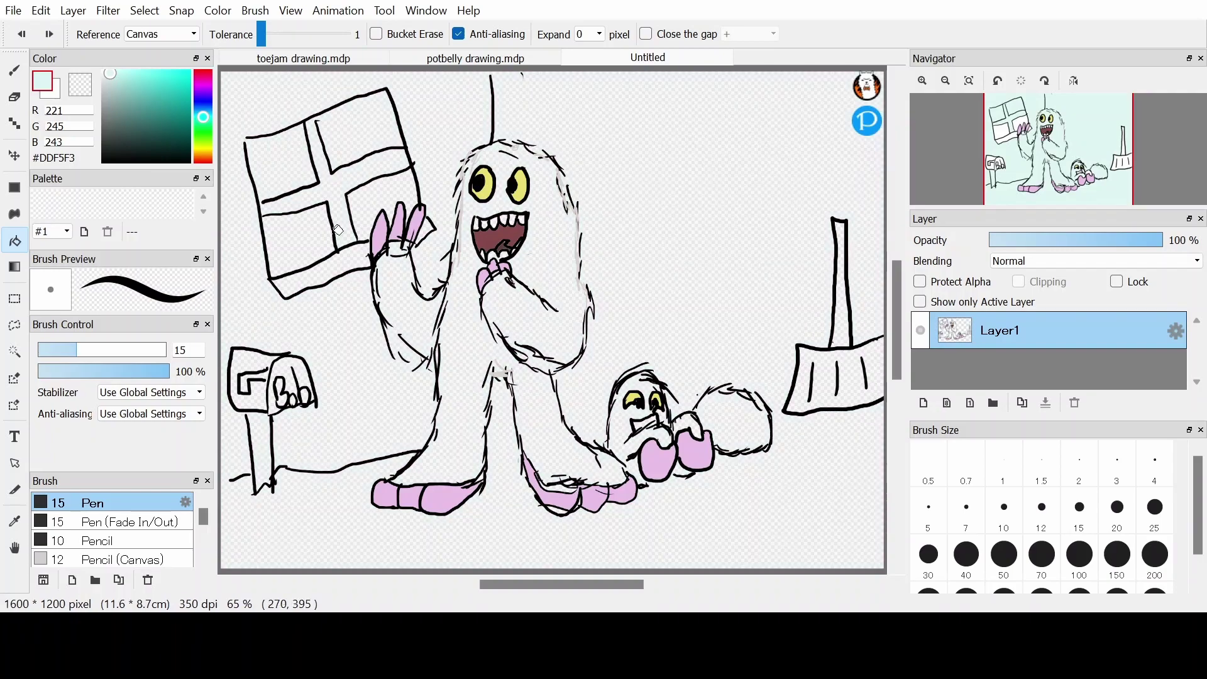
key("ctrl+z")
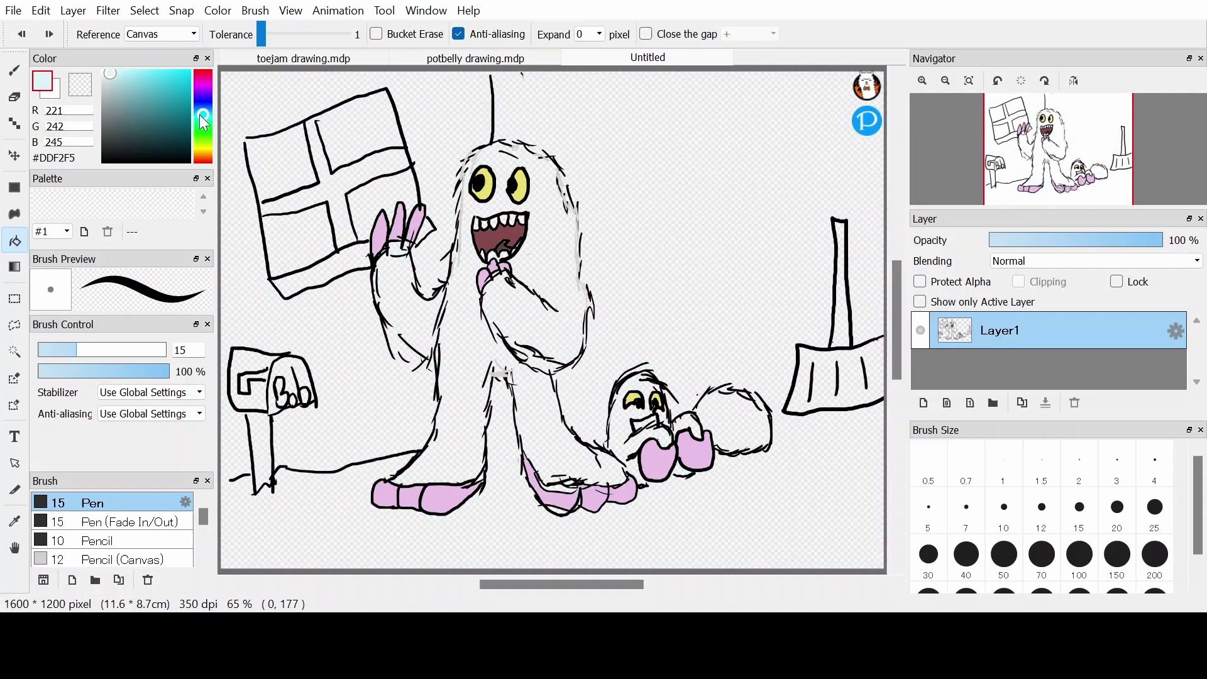
- Shift the hue towards blue, try filling the background with #DDEEF5, and undo the fill
left_click(200, 114)
left_click(201, 115)
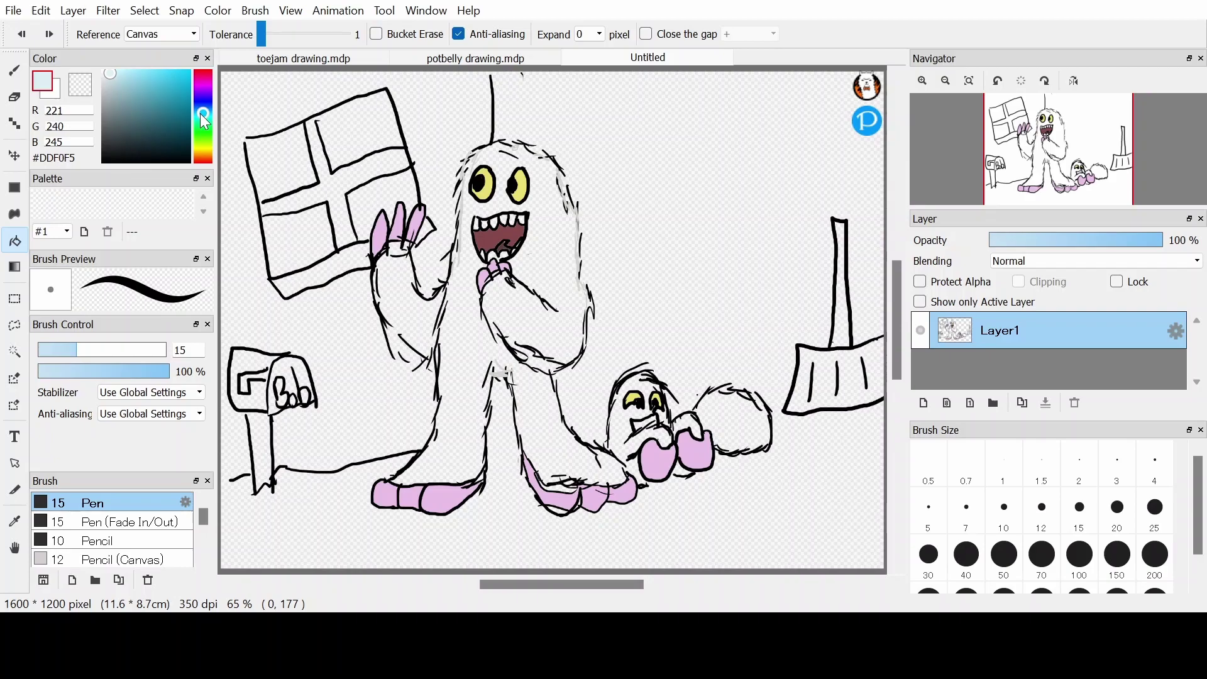
left_click(203, 112)
left_click(631, 271)
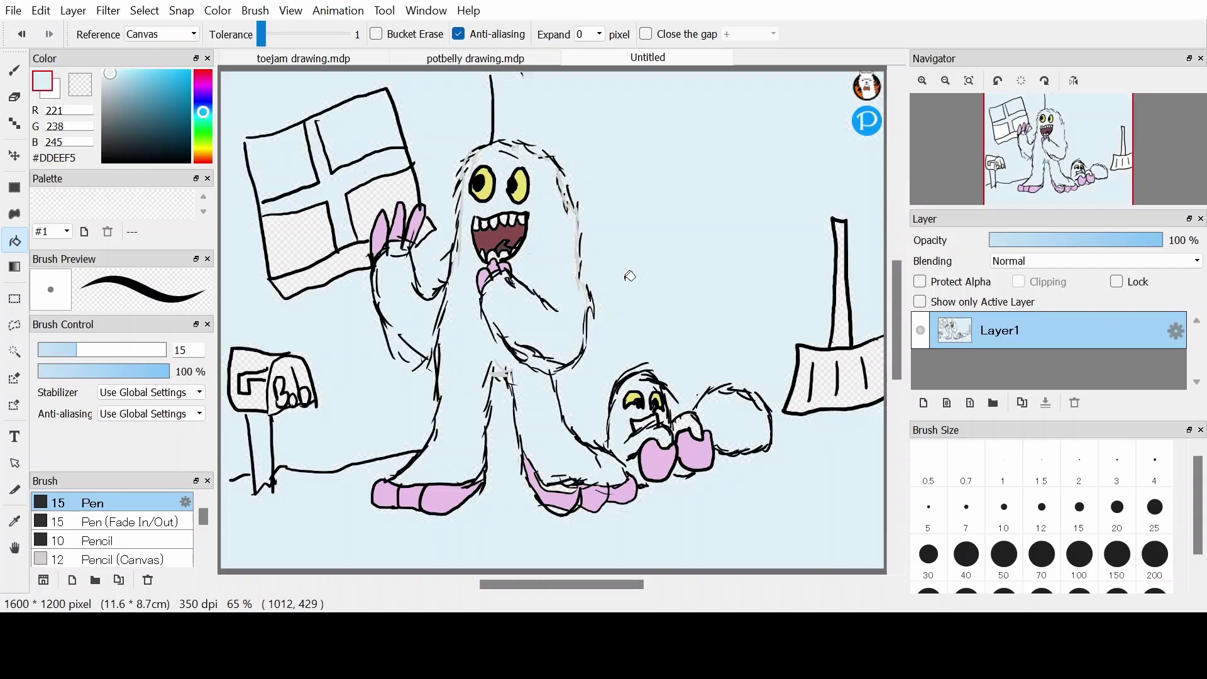
key("ctrl+z")
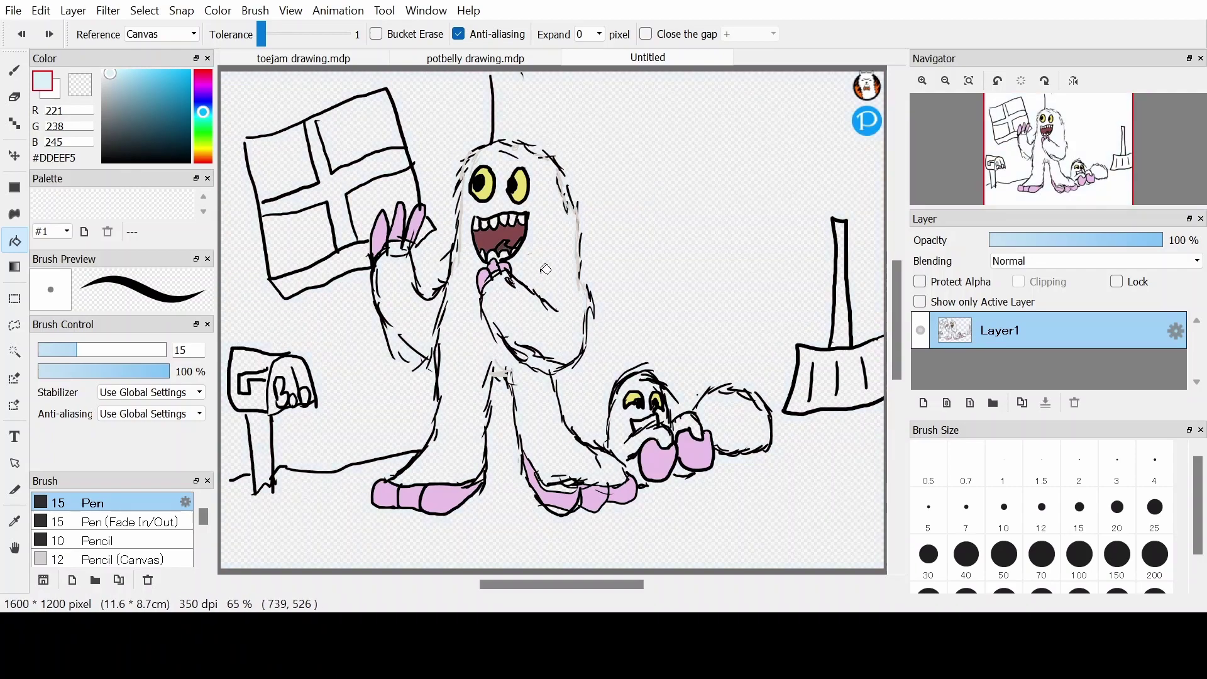
- Close the outline gaps in black with the Pen along the large creature's body, head and raised arm and on the small creature's rounded back
key("b")
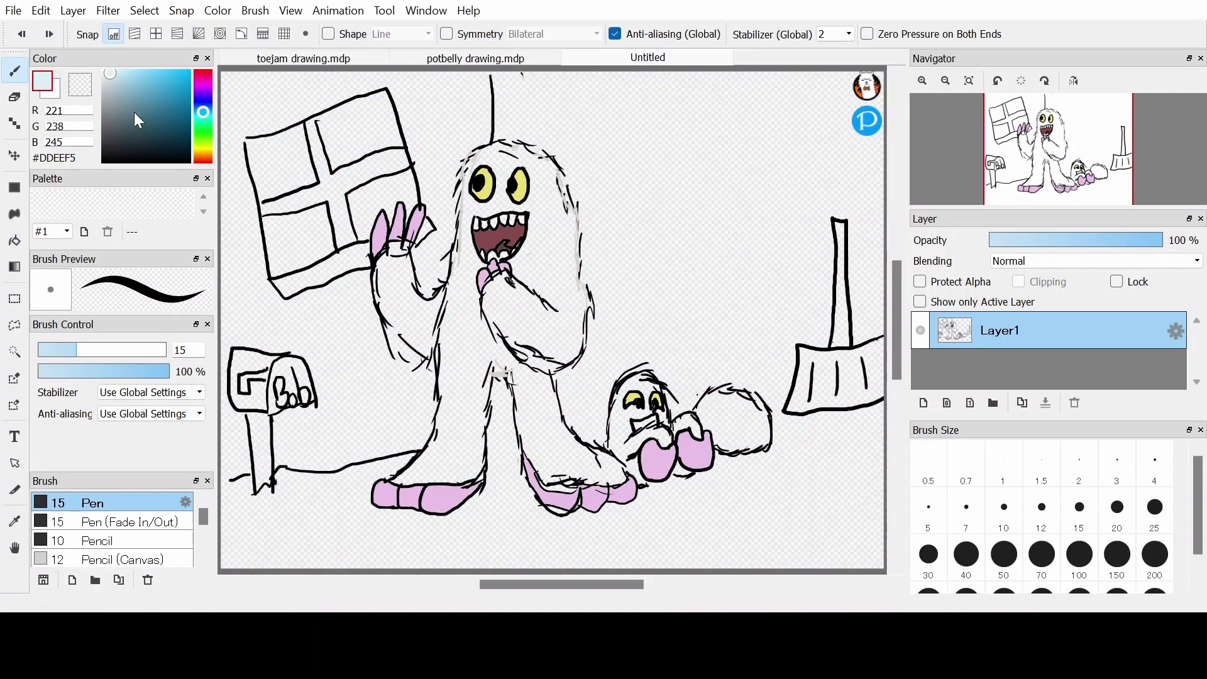
left_click(107, 161)
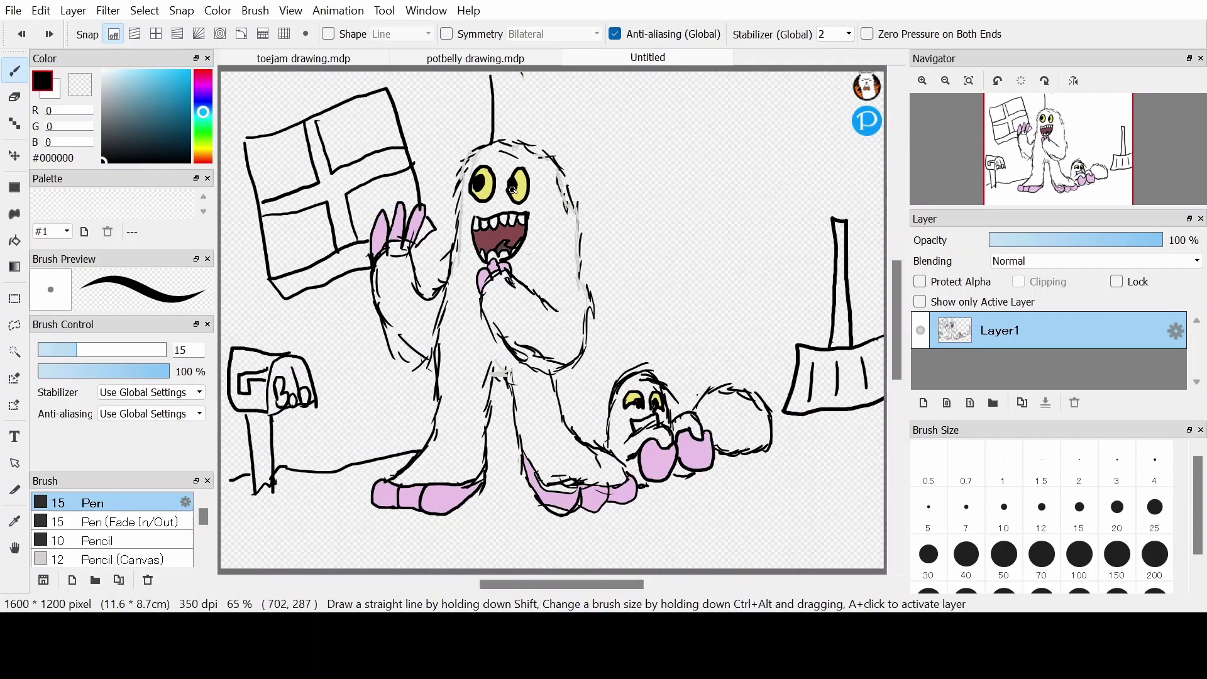
left_click_drag(565, 172, 587, 314)
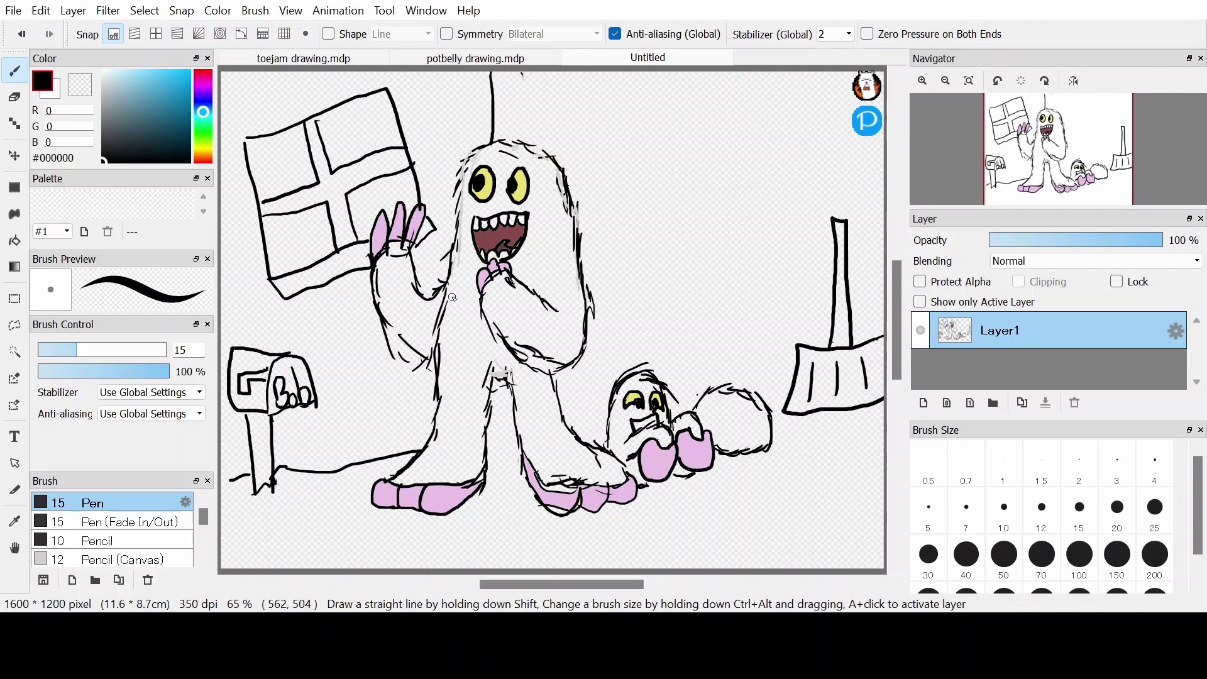
left_click_drag(431, 350, 386, 324)
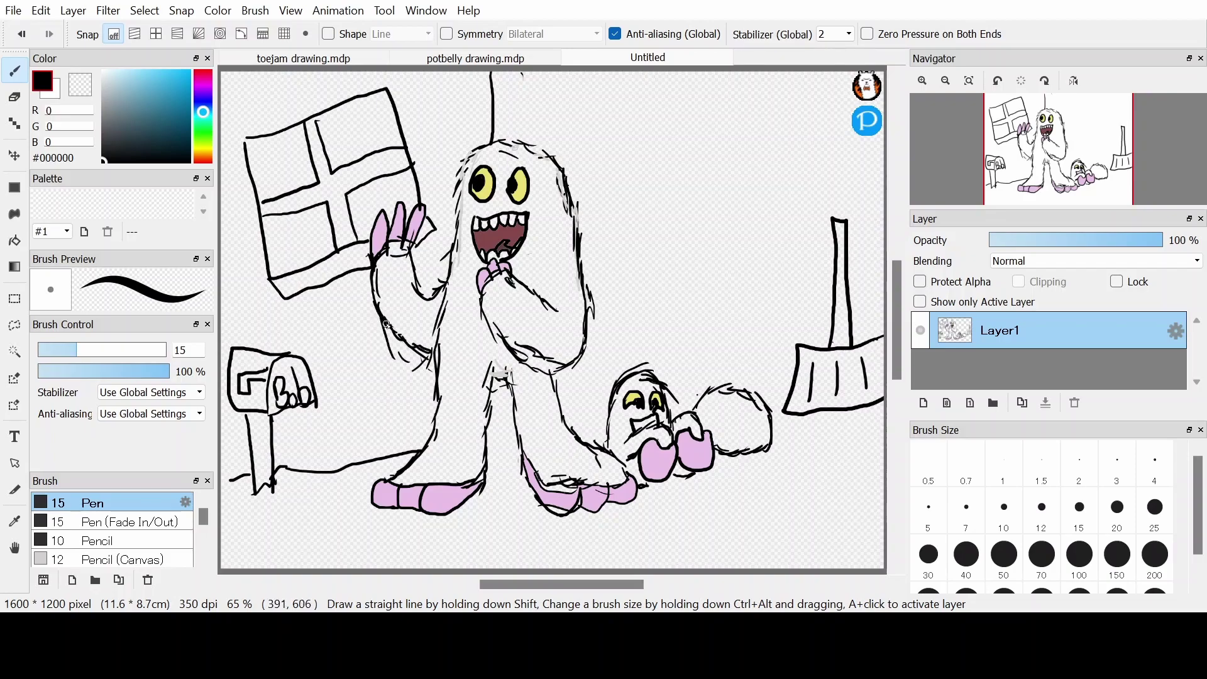
left_click_drag(457, 213, 463, 171)
mouse_move(502, 141)
left_mouse_down()
mouse_move(567, 165)
mouse_move(577, 192)
left_mouse_up()
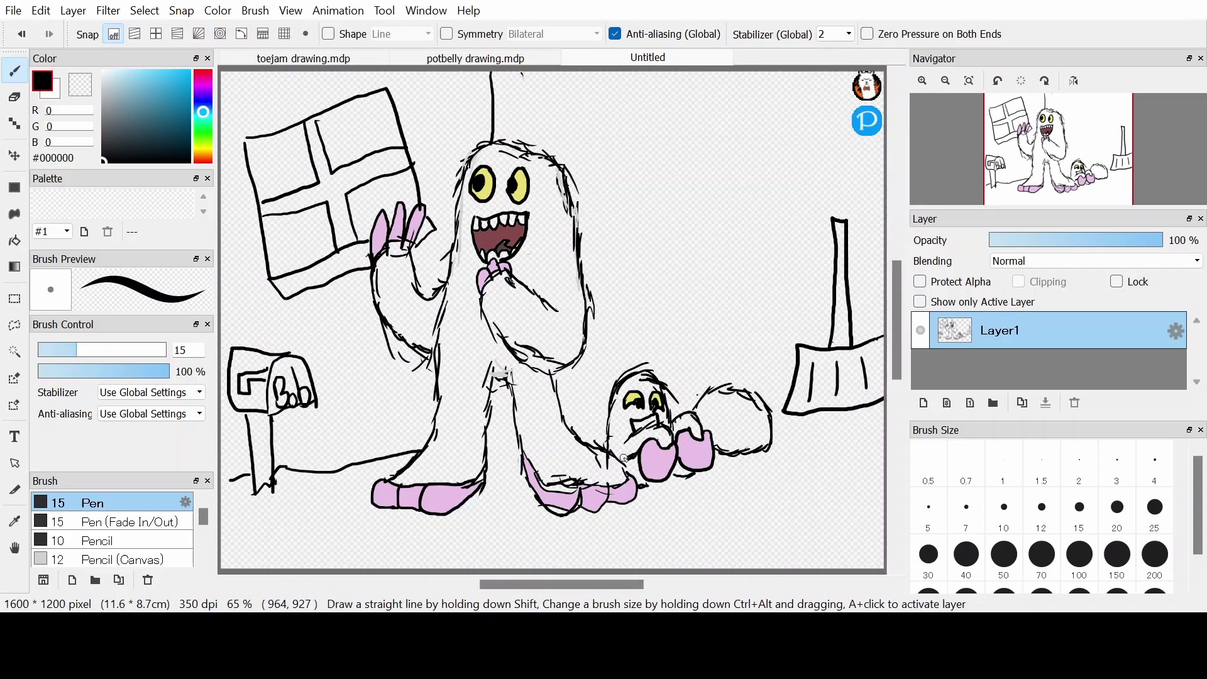
left_click_drag(743, 394, 767, 407)
- Try filling the background with light blue #C8EFFF, and undo the fill
left_click_drag(144, 77, 120, 59)
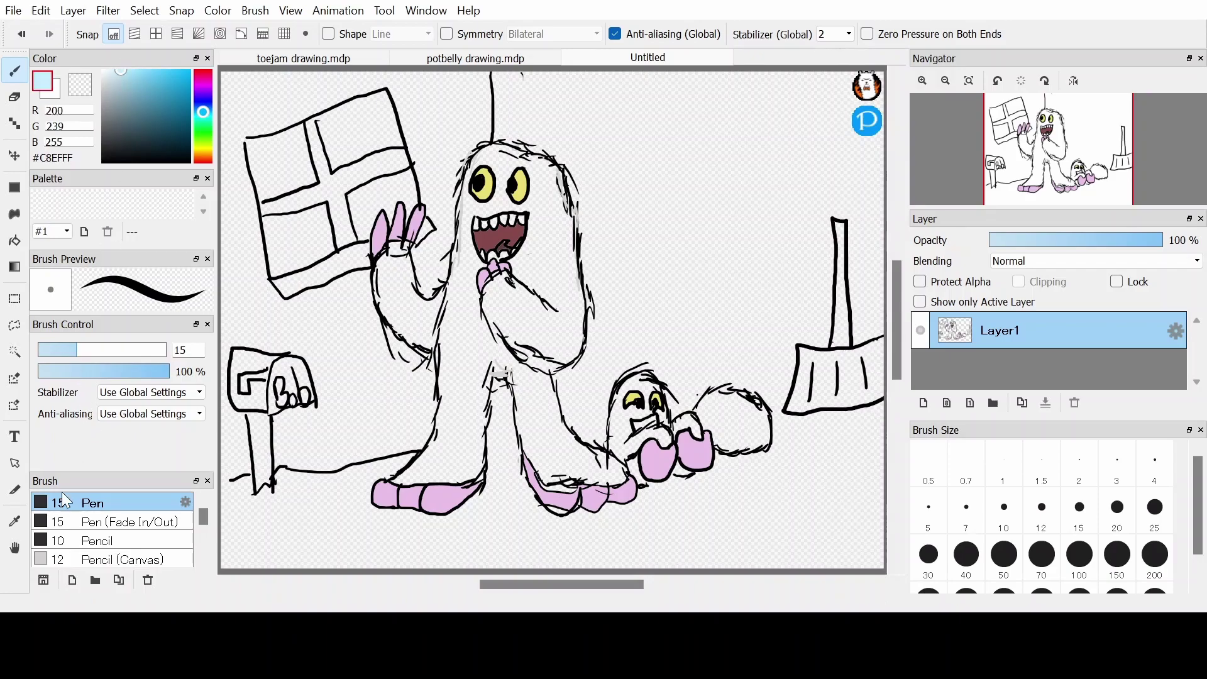
left_click(15, 241)
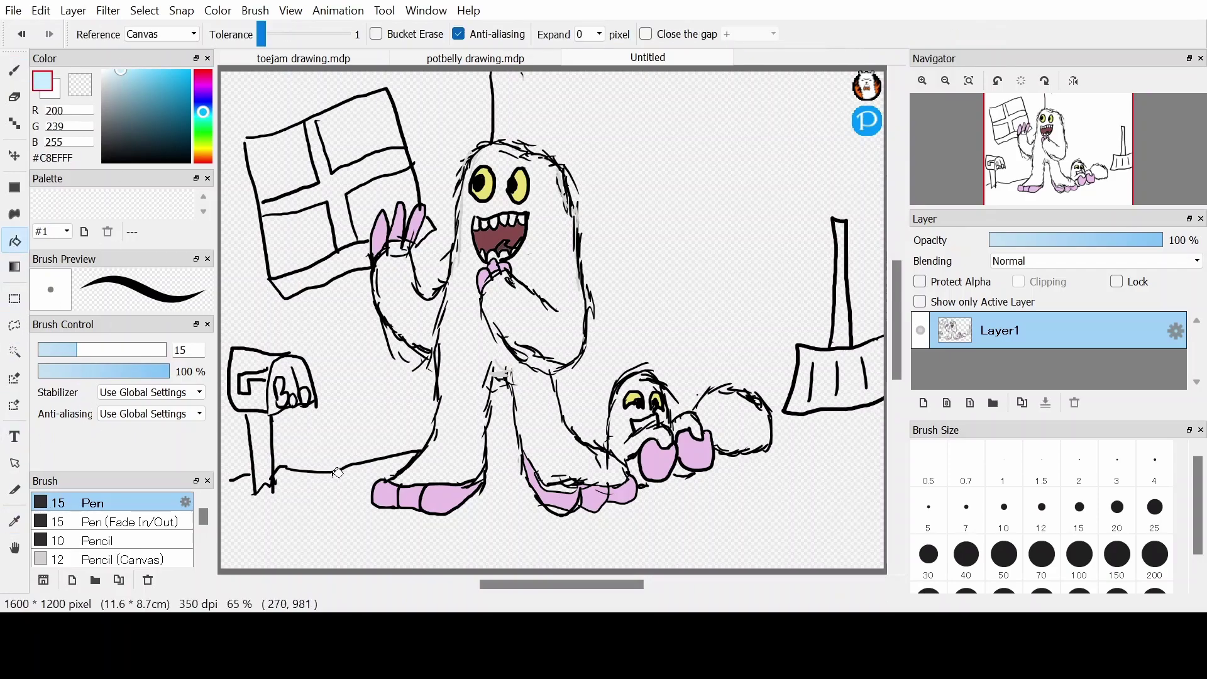
left_click(594, 288)
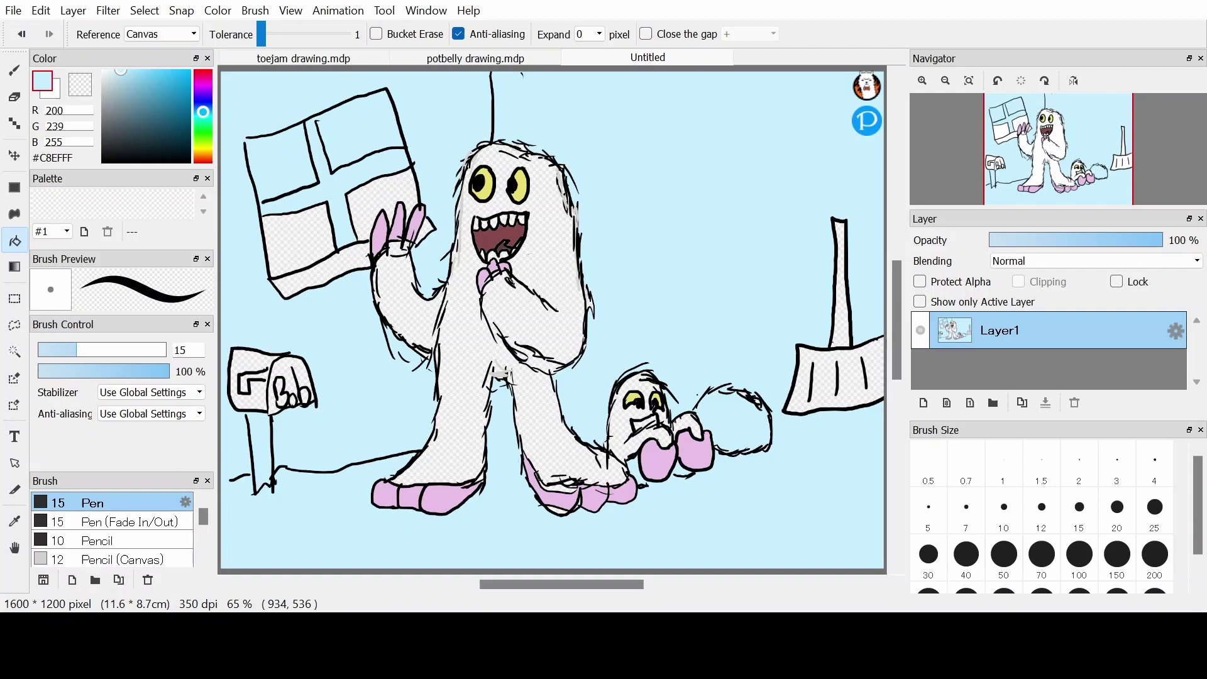
key("ctrl+z")
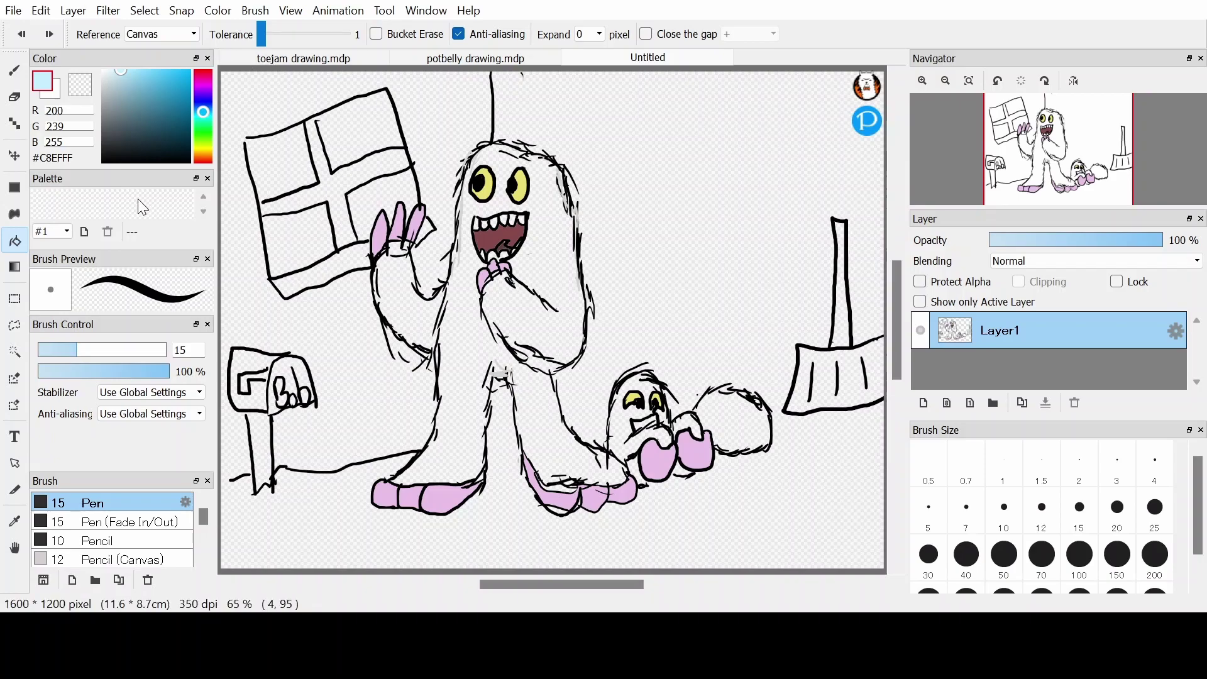
- Close the gap along the top of the small creature's rounded back in black, and extend the ground line to the canvas edge
left_click(104, 161)
left_click(14, 71)
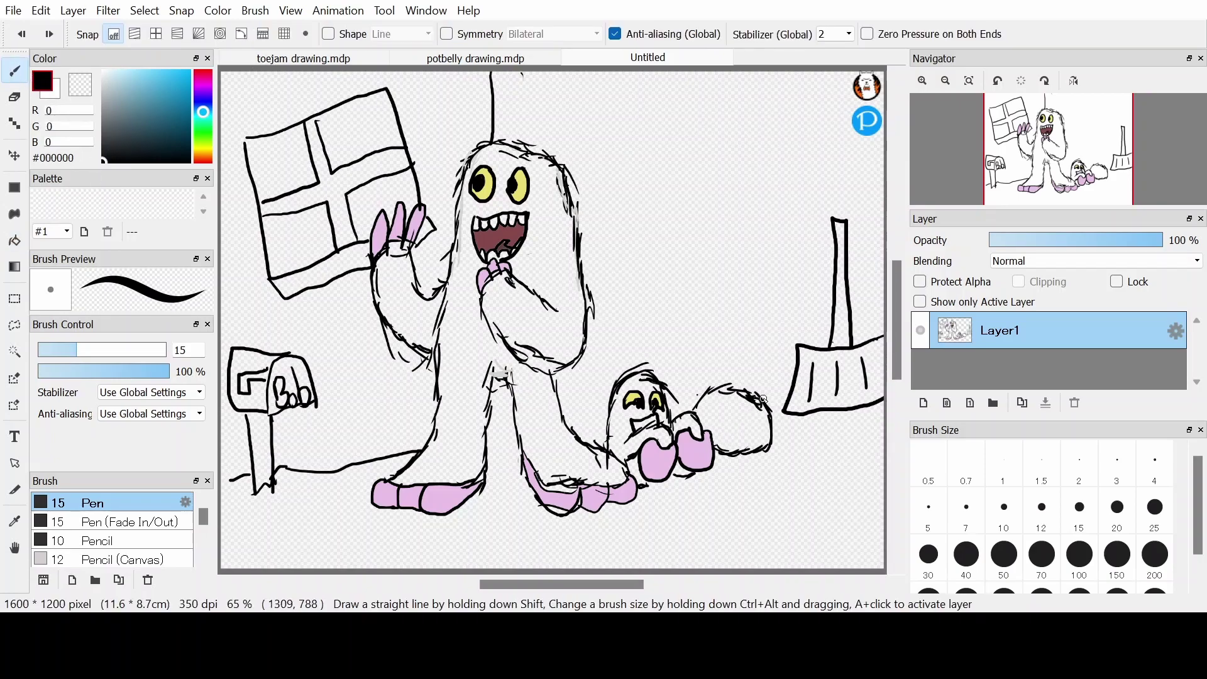
left_click_drag(755, 393, 709, 386)
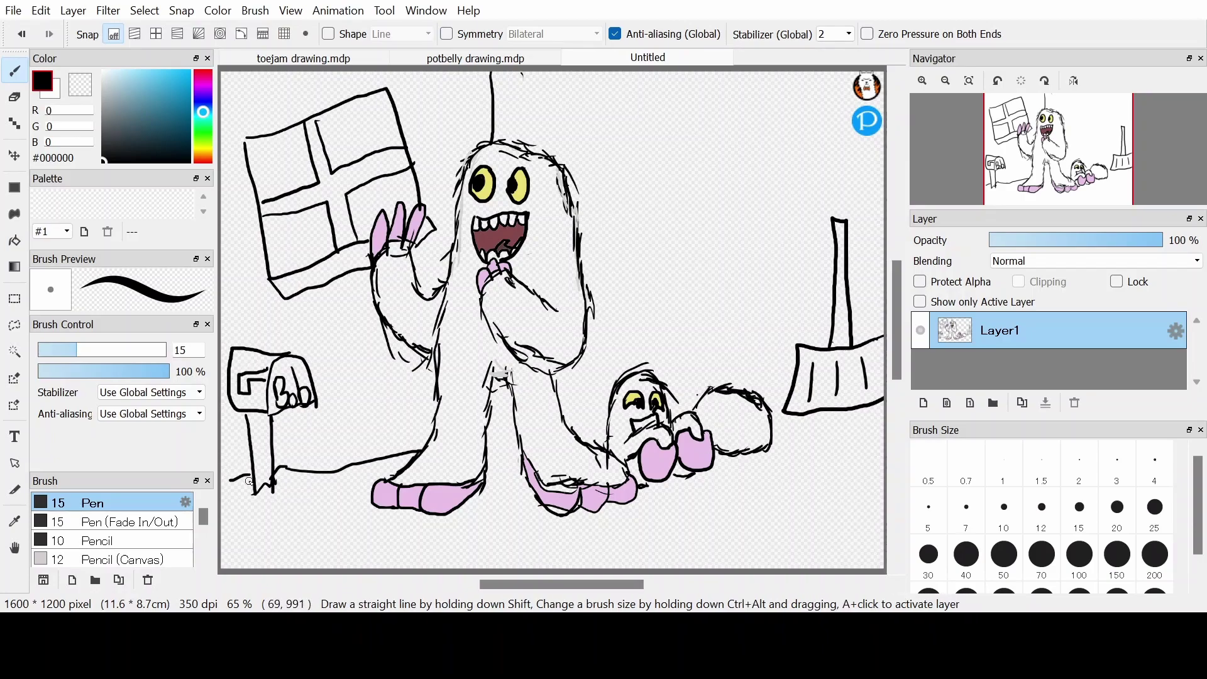
left_click_drag(250, 477, 223, 473)
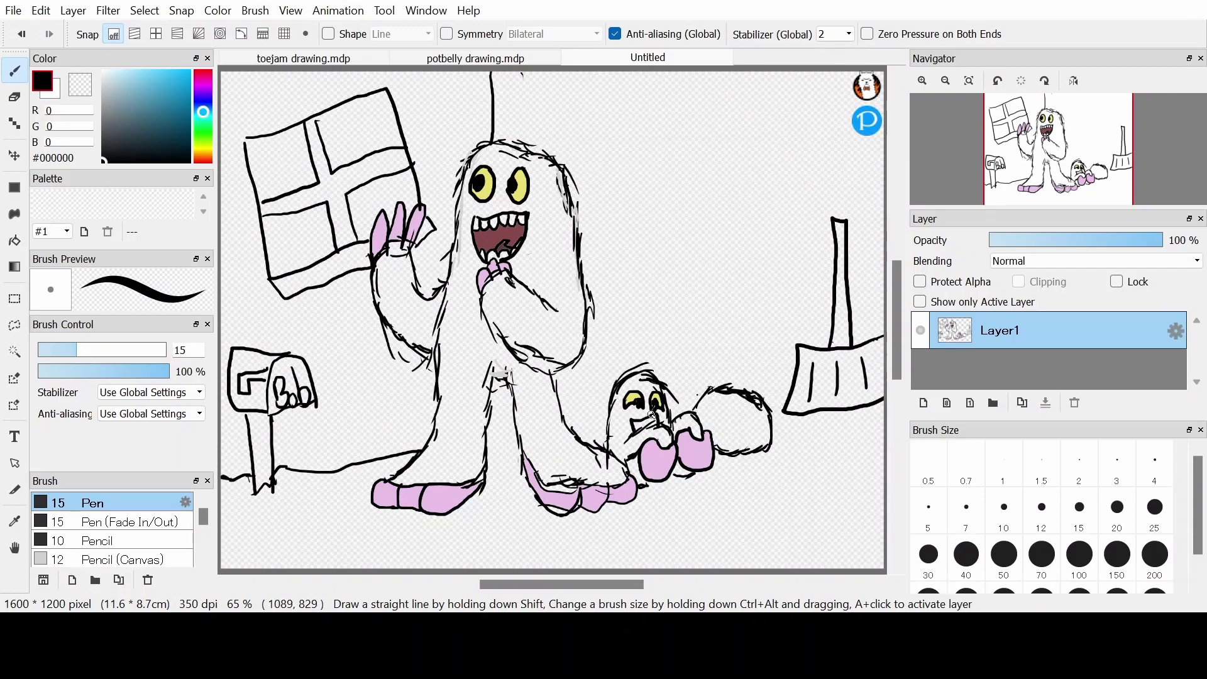
- Fill the sky and ground around the creatures with light blue #CAF0FF
left_click_drag(152, 92, 120, 70)
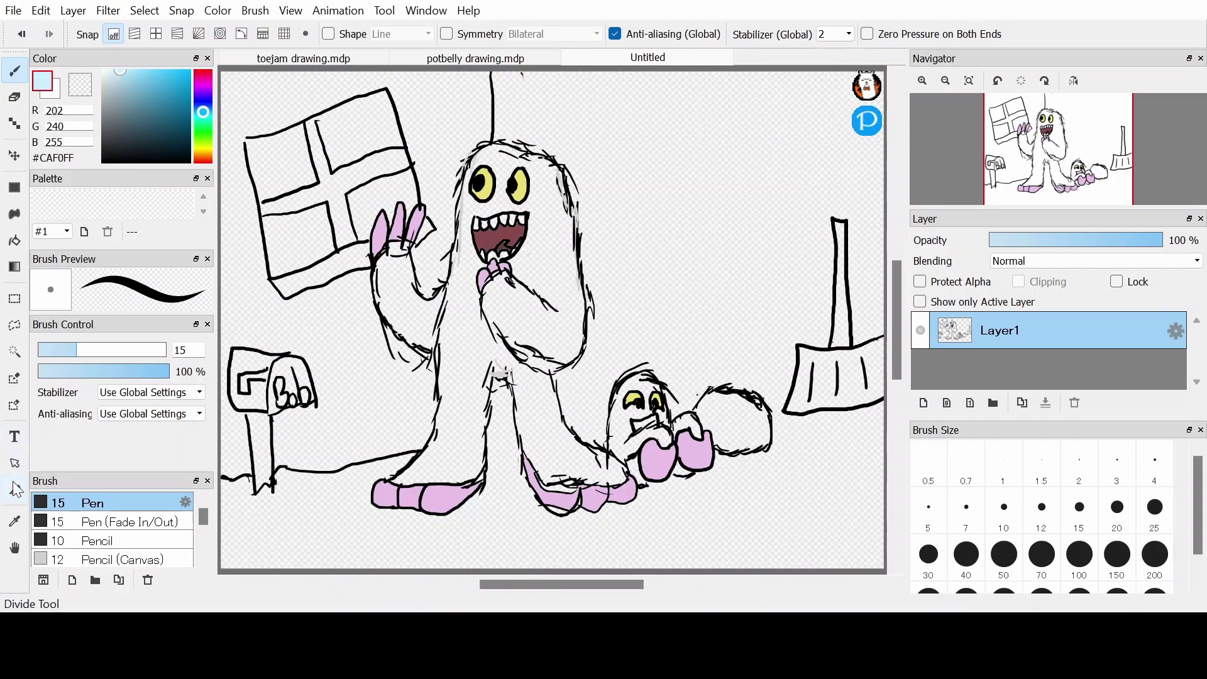
left_click(15, 241)
left_click(579, 431)
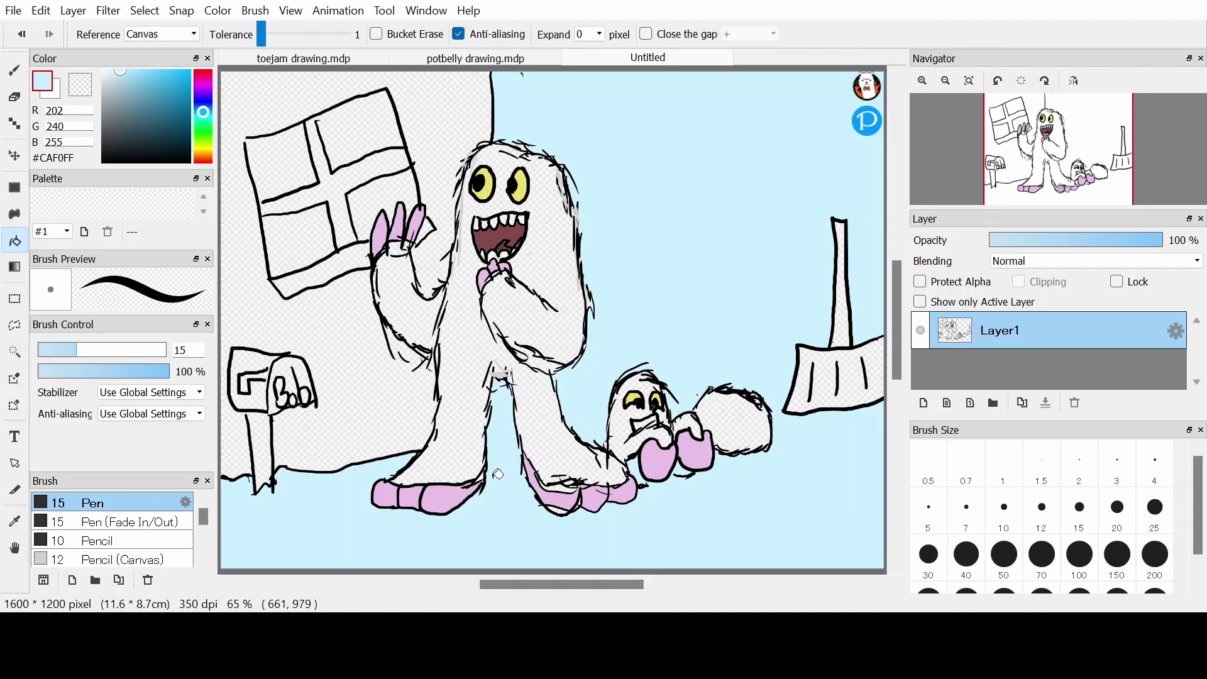
- Fill the wall behind the mailbox, the remaining window panes and the window ledge with warm grey #C0BAB1
left_click_drag(106, 103, 108, 92)
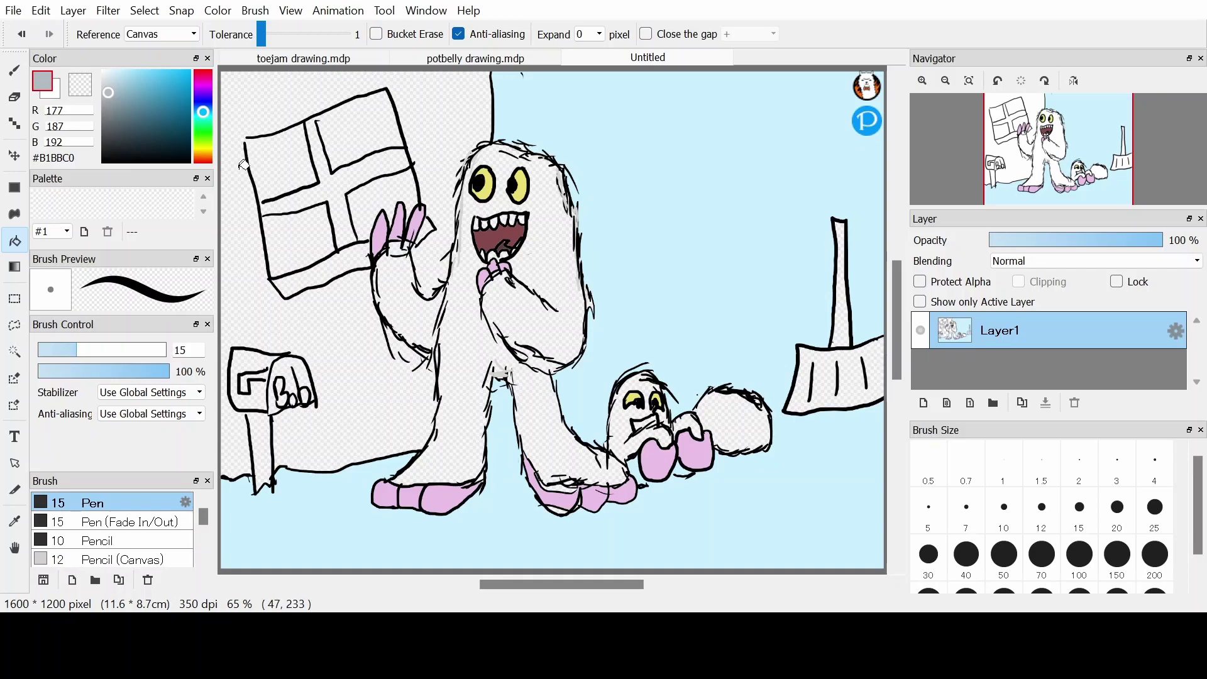
left_click_drag(203, 149, 204, 153)
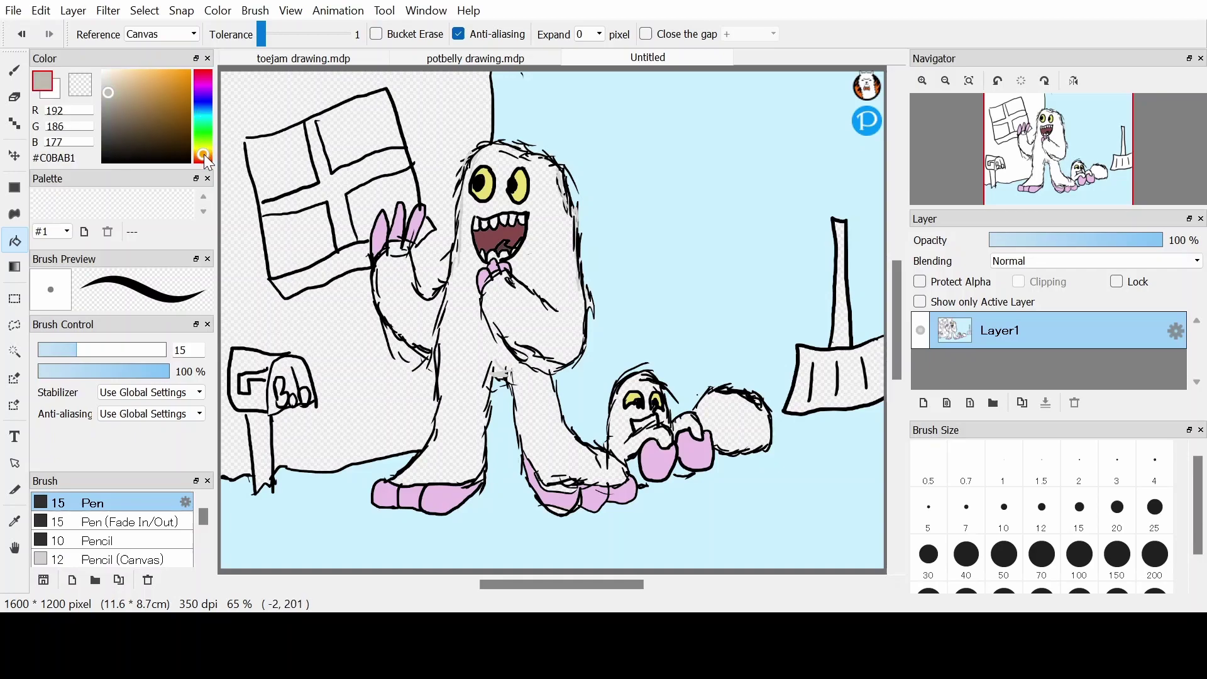
left_click(253, 278)
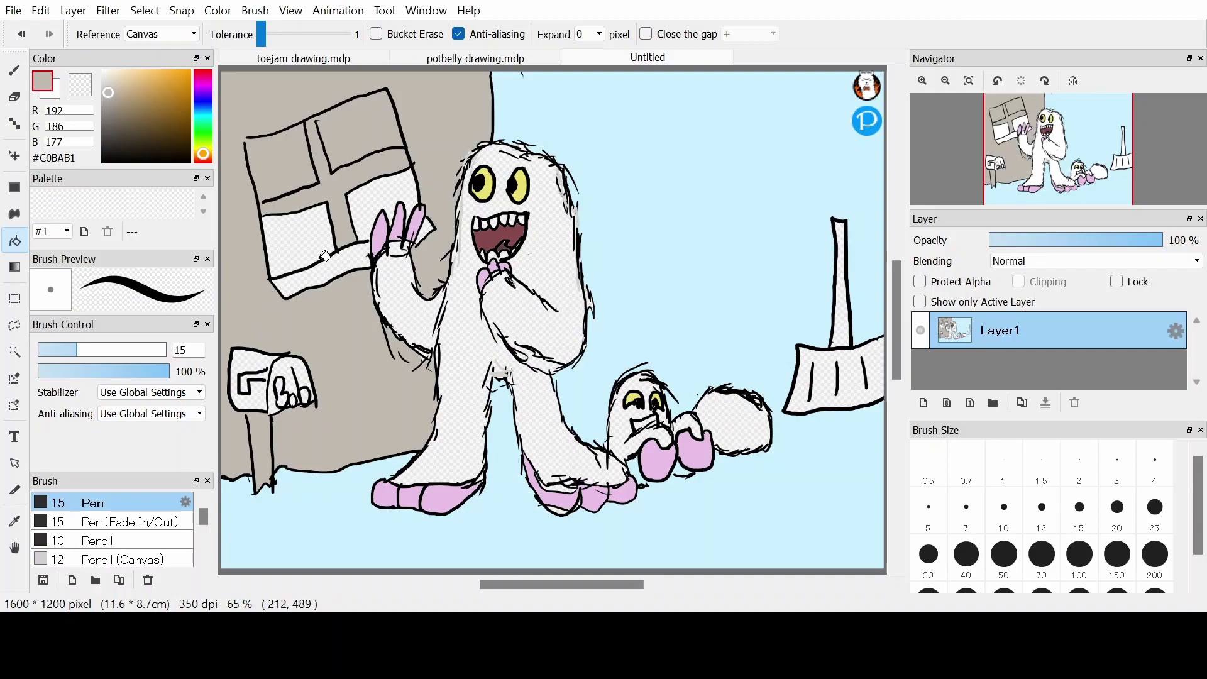
left_click(322, 236)
left_click(374, 189)
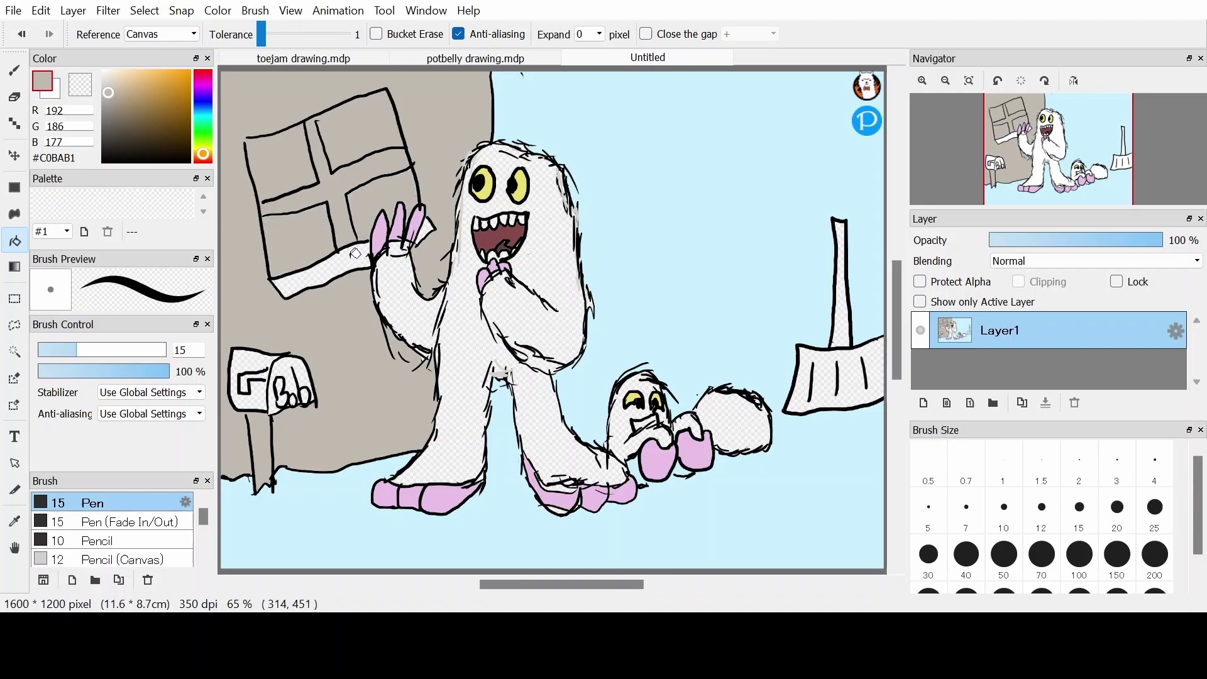
left_click(355, 256)
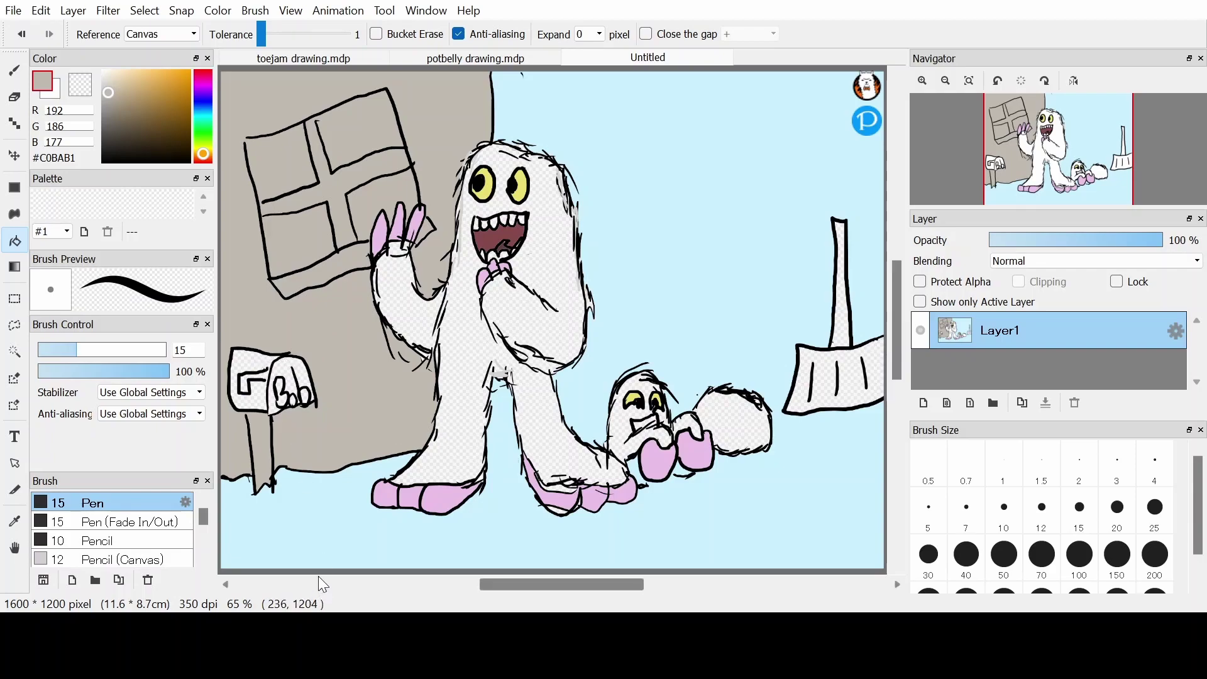
- Fill the broom's head with the same warm grey and its handle with brown #B9924D
left_click(830, 363)
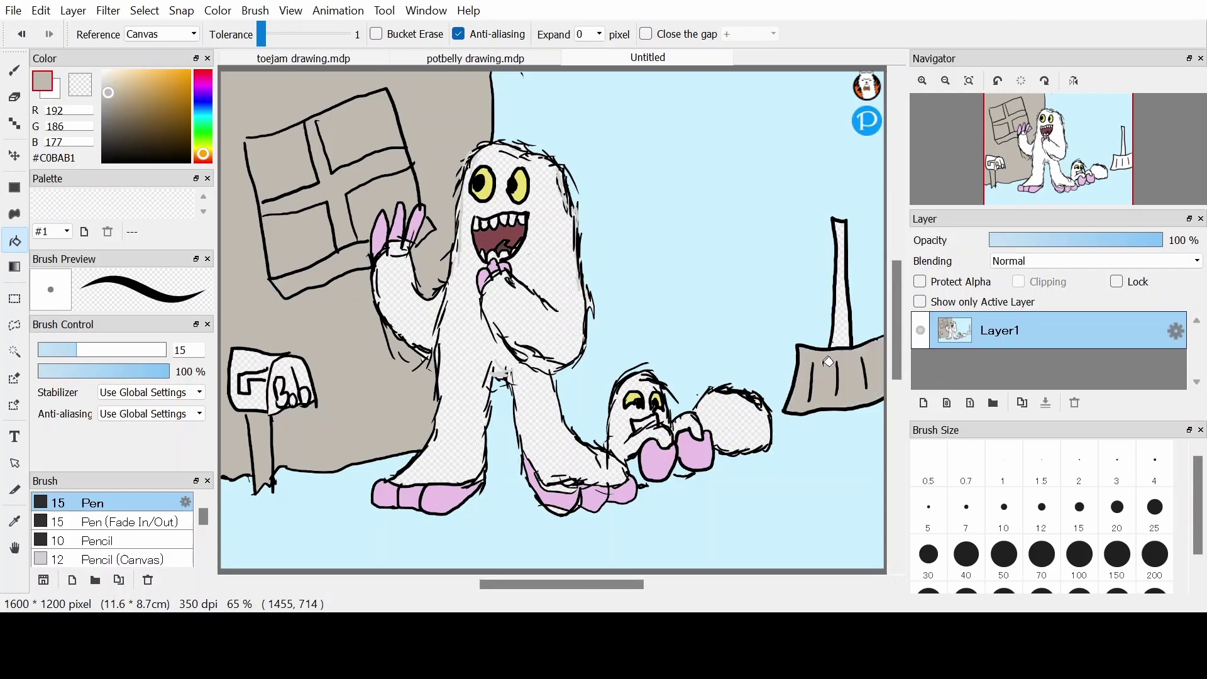
left_click_drag(146, 78, 154, 95)
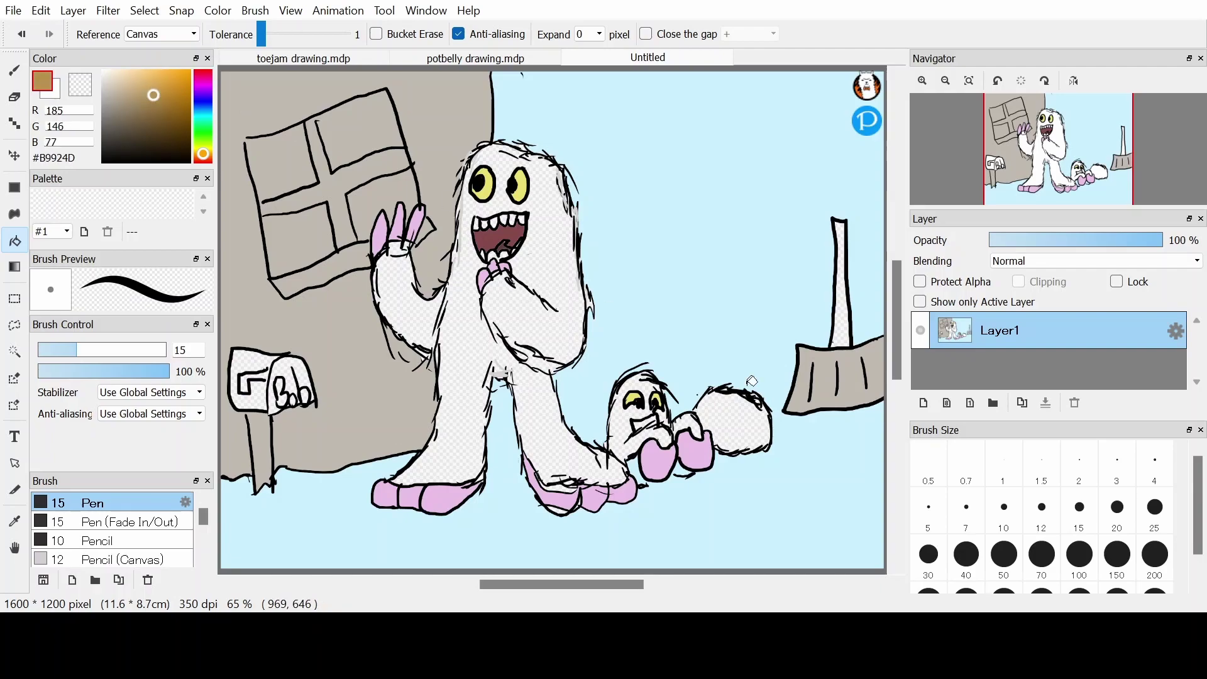
left_click(849, 320)
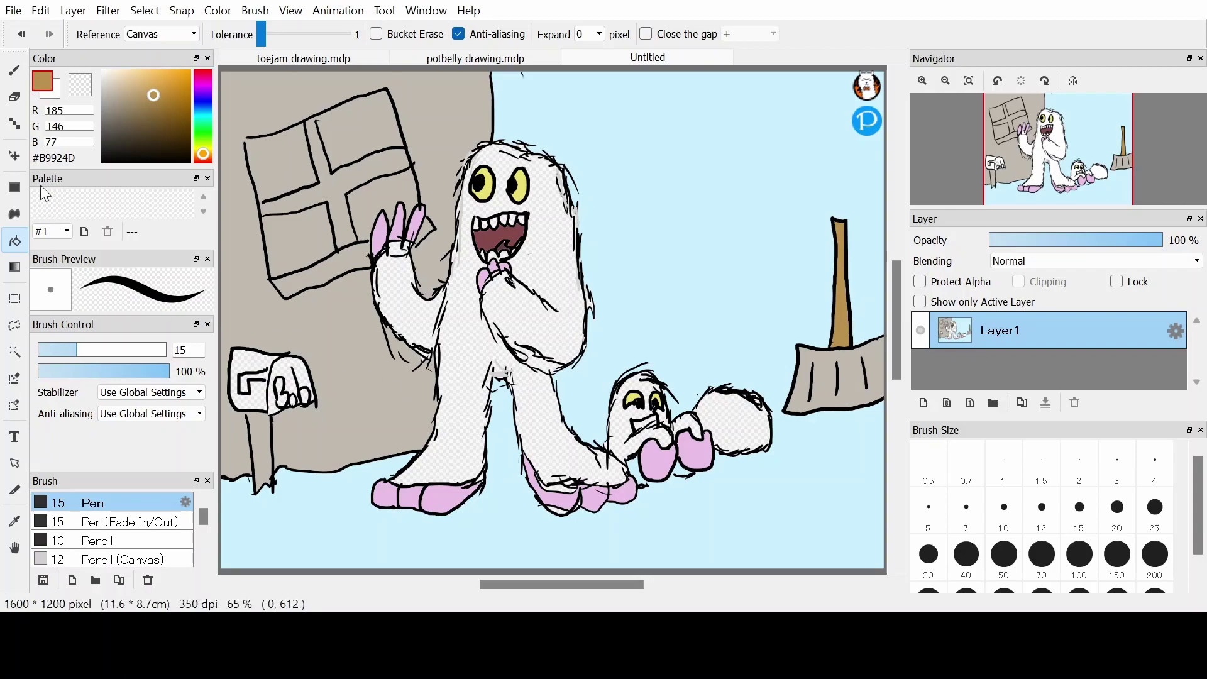
- Set the drawing color to black #000000 and switch to the Pen
left_click_drag(108, 163, 108, 165)
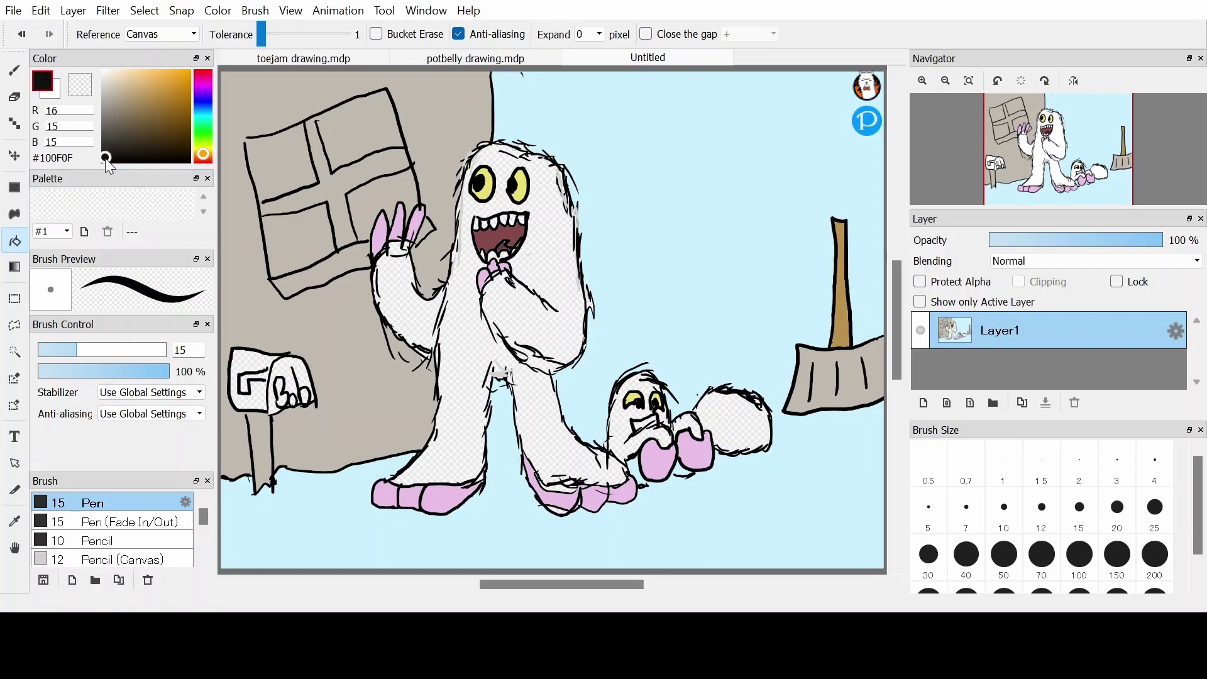
left_click(14, 70)
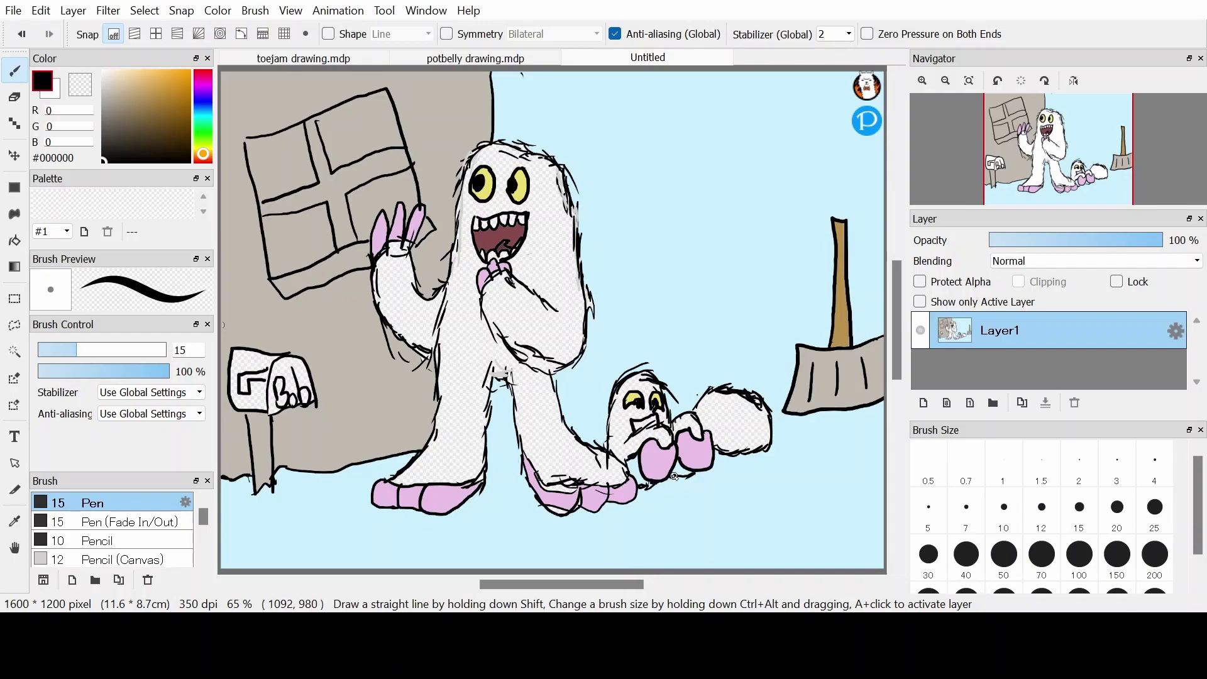
- Fill the small creature's body and rounded back and the large creature's body with white #FFFFFF
left_click(111, 73)
left_click_drag(112, 74, 96, 68)
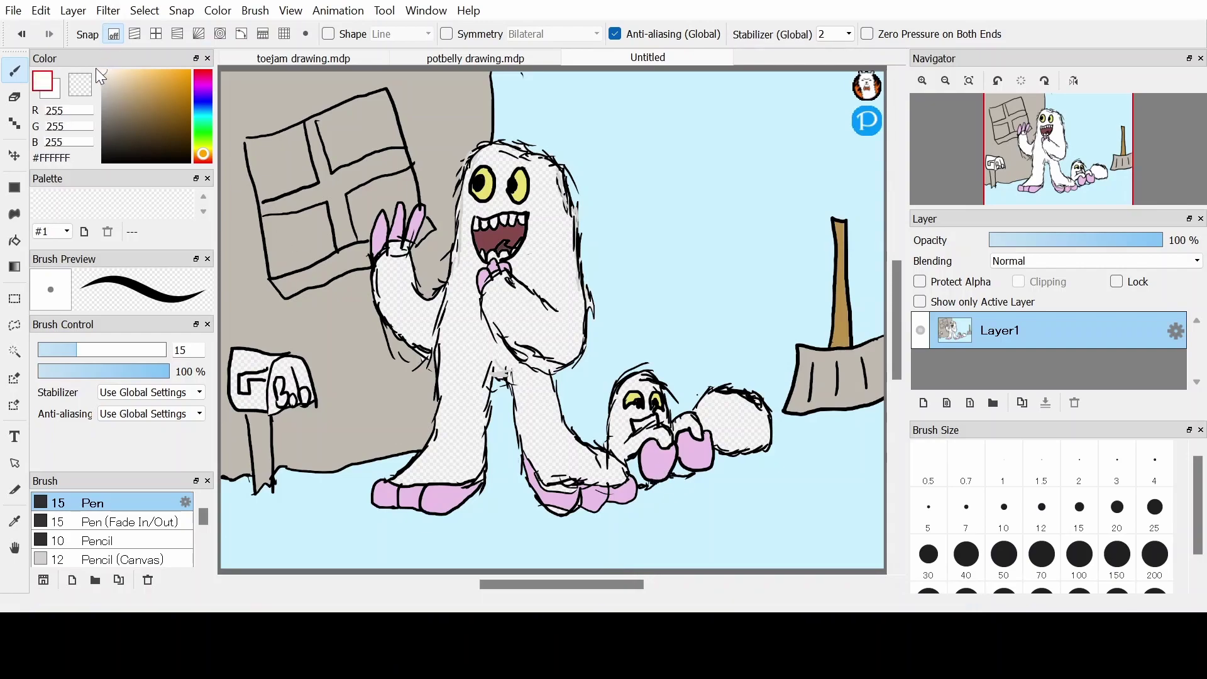
left_click(15, 523)
left_click(515, 405)
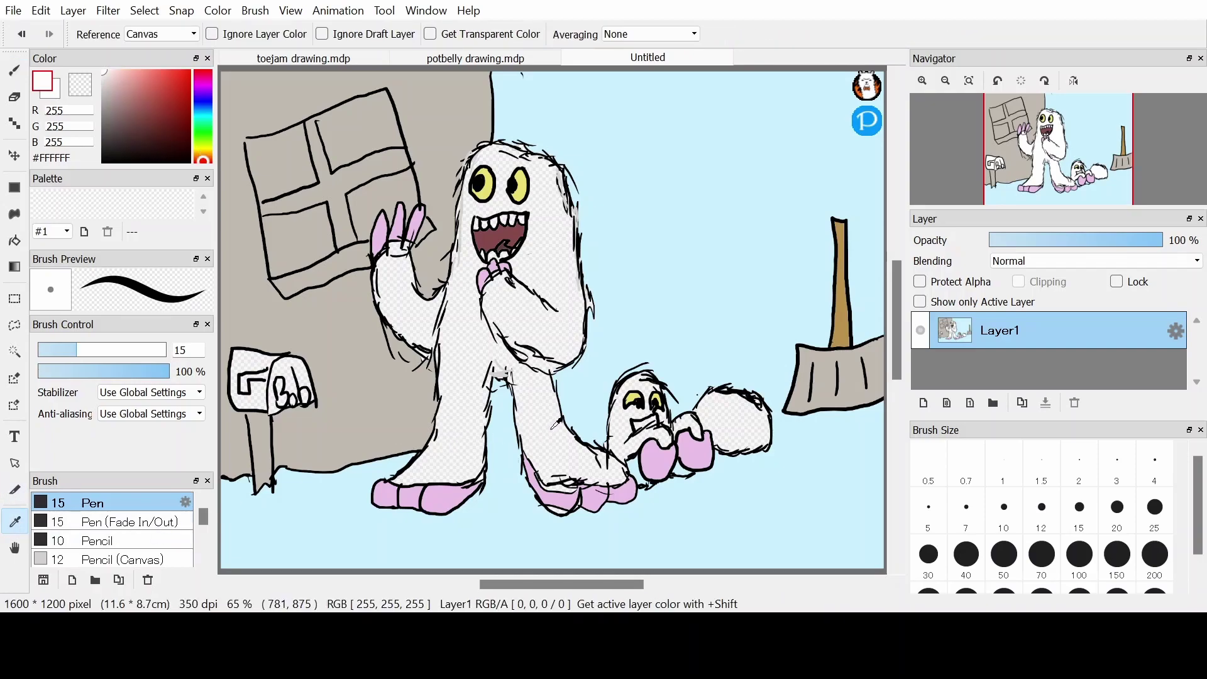
left_click(15, 241)
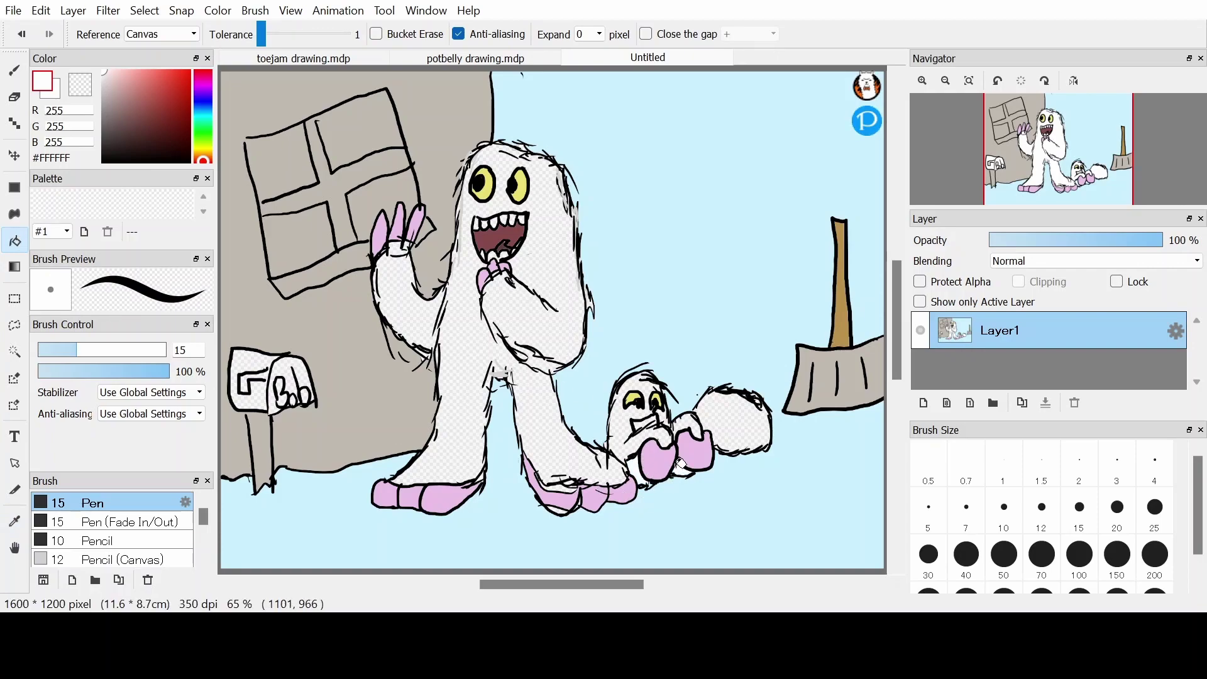
left_click(628, 435)
left_click(740, 416)
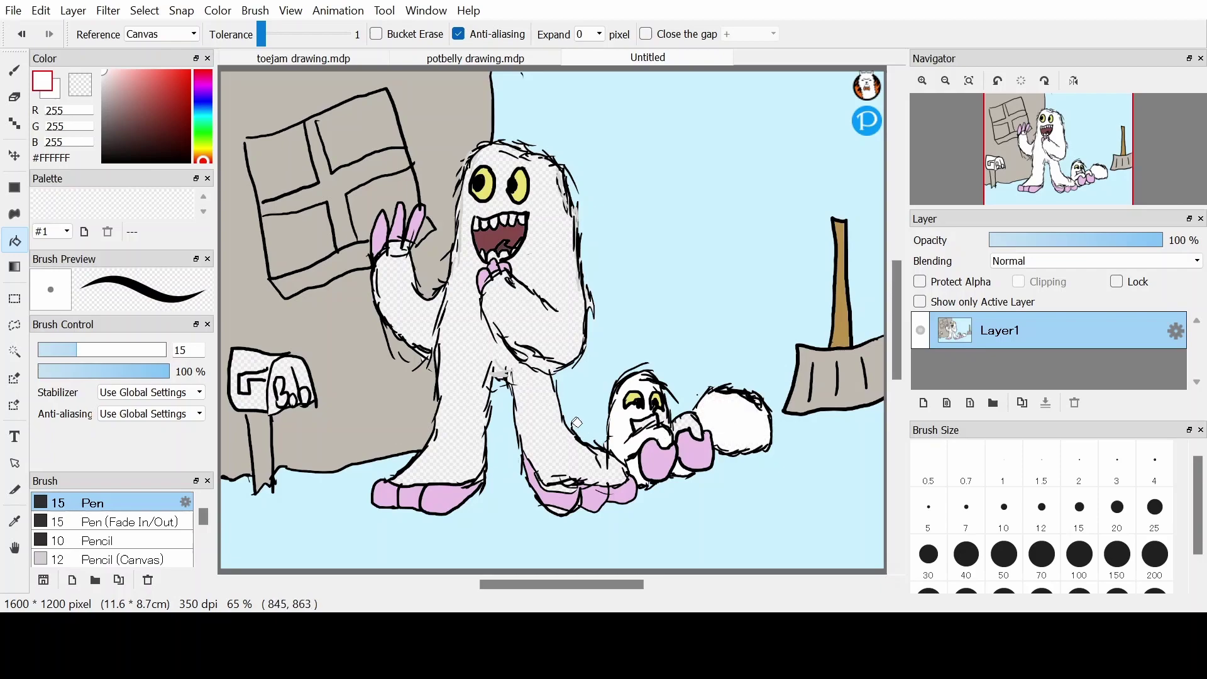
left_click(543, 427)
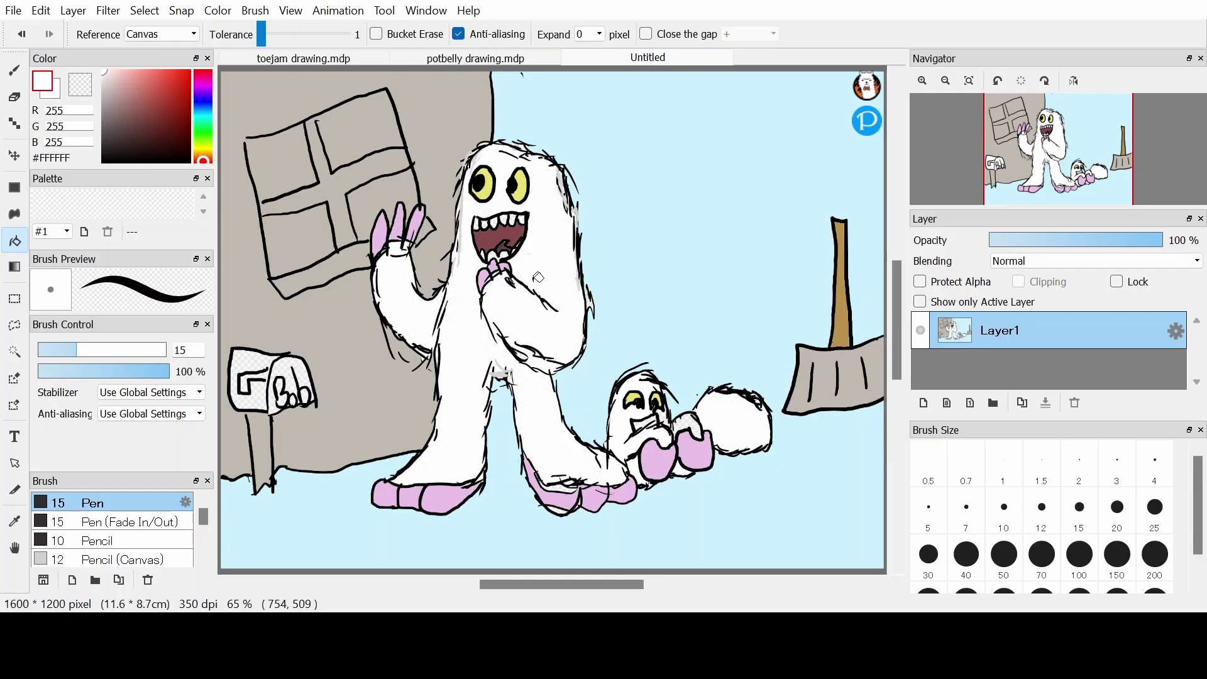
- Try to fill the large creature's upper teeth with white, and undo that fill
left_click(490, 222)
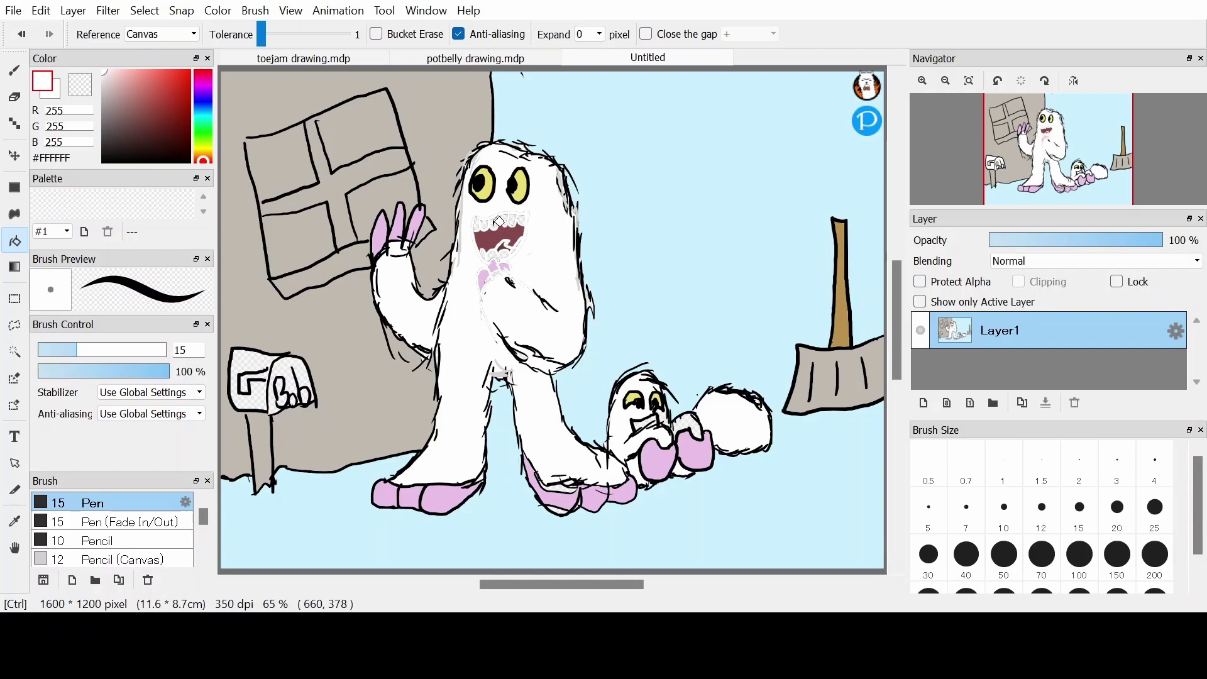
key("ctrl+z")
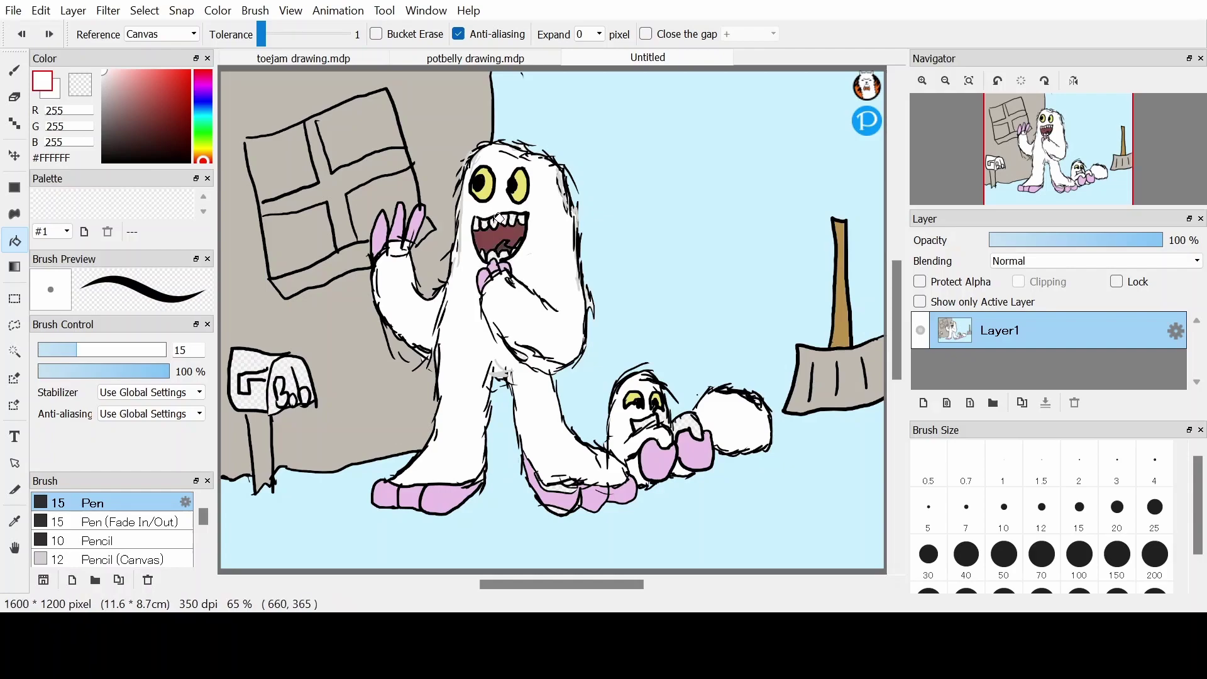